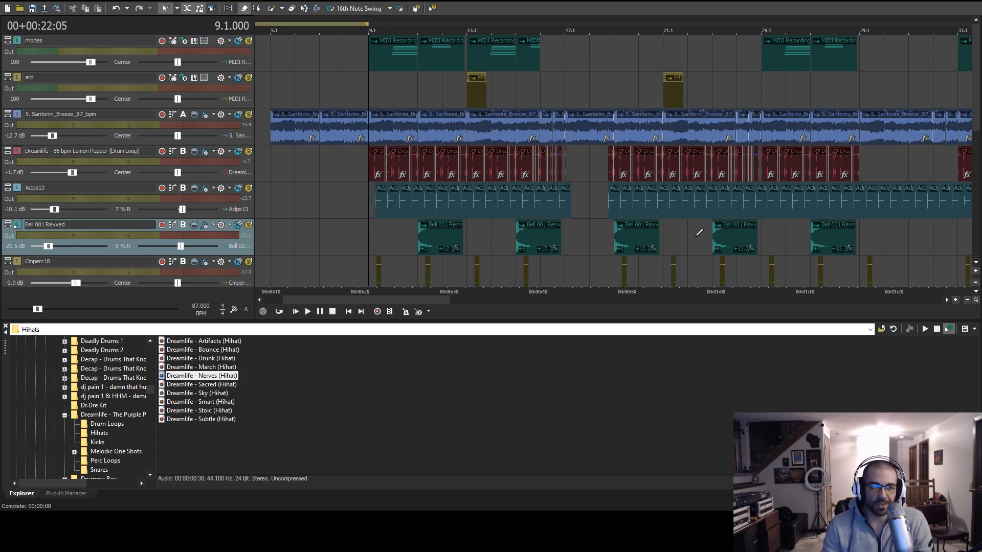
# Look over the arrangement's tracks from rhodes at the start down to the last track, vybeRNBSprinkles
pyautogui.scroll(2, 695, 236)
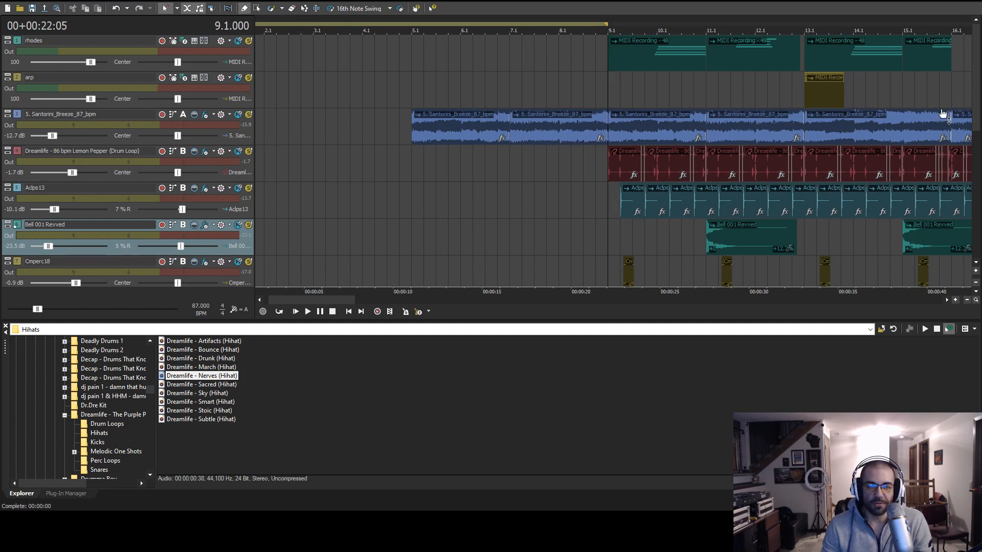
pyautogui.scroll(-3, 978, 98)
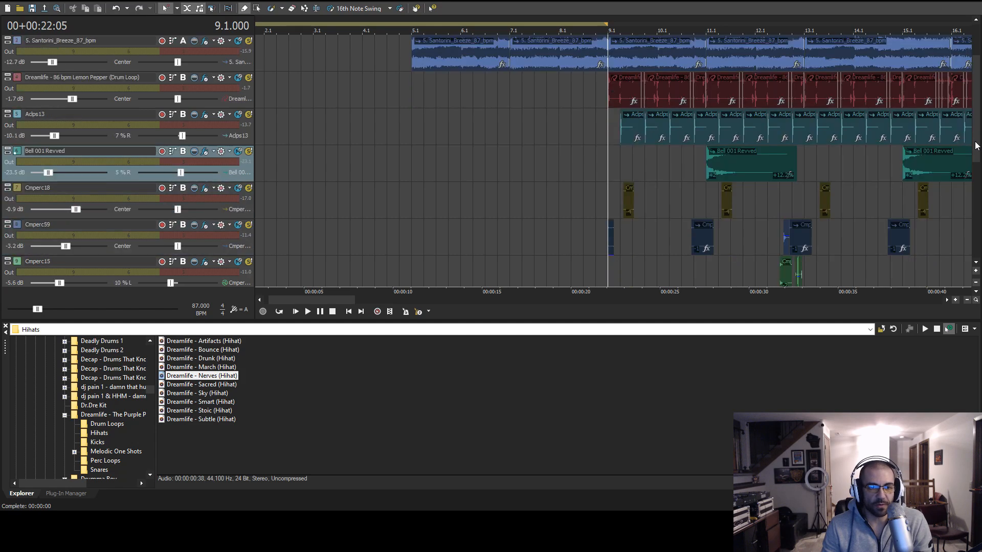
pyautogui.scroll(-5, 932, 146)
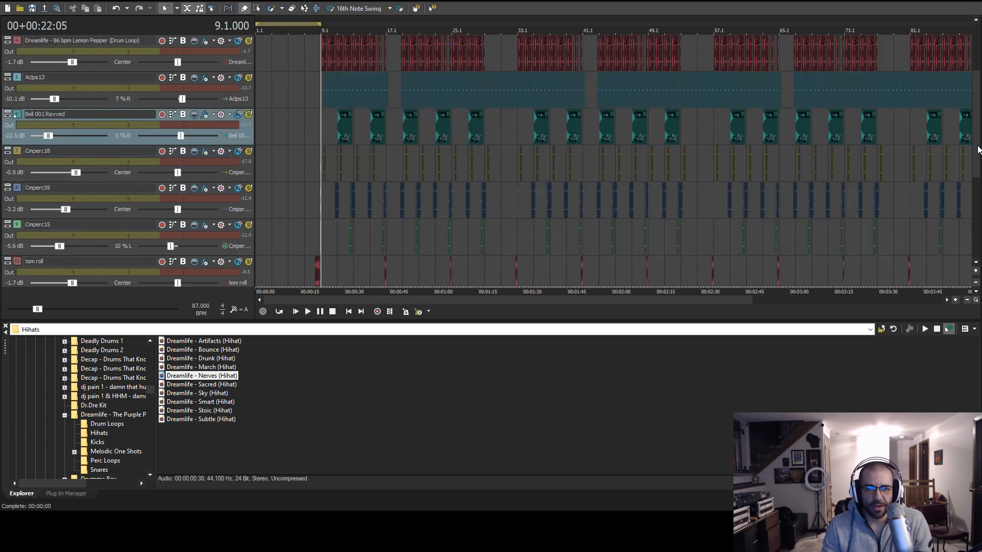
pyautogui.scroll(-5, 978, 150)
pyautogui.scroll(4, 555, 212)
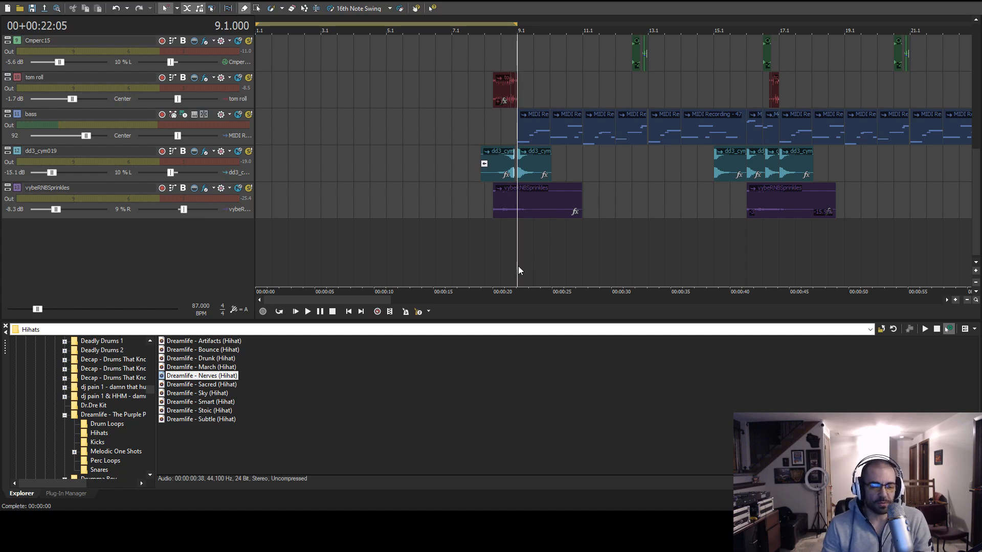
pyautogui.moveTo(977, 196); pyautogui.dragTo(954, 259)
pyautogui.click(393, 208)
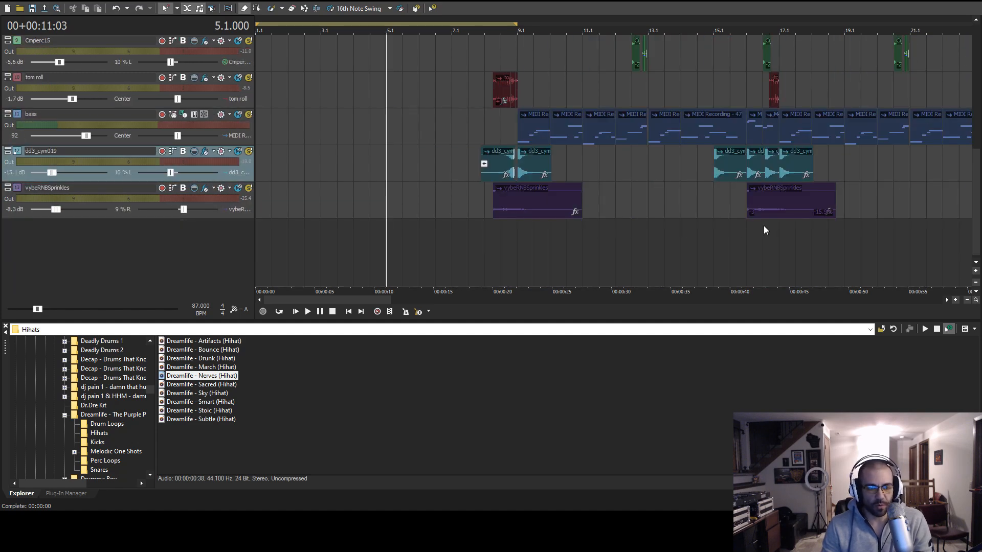
pyautogui.moveTo(976, 207)
pyautogui.mouseDown()
pyautogui.moveTo(973, 143)
pyautogui.moveTo(976, 210)
pyautogui.mouseUp()
pyautogui.hotkey('alt', 'Tab')
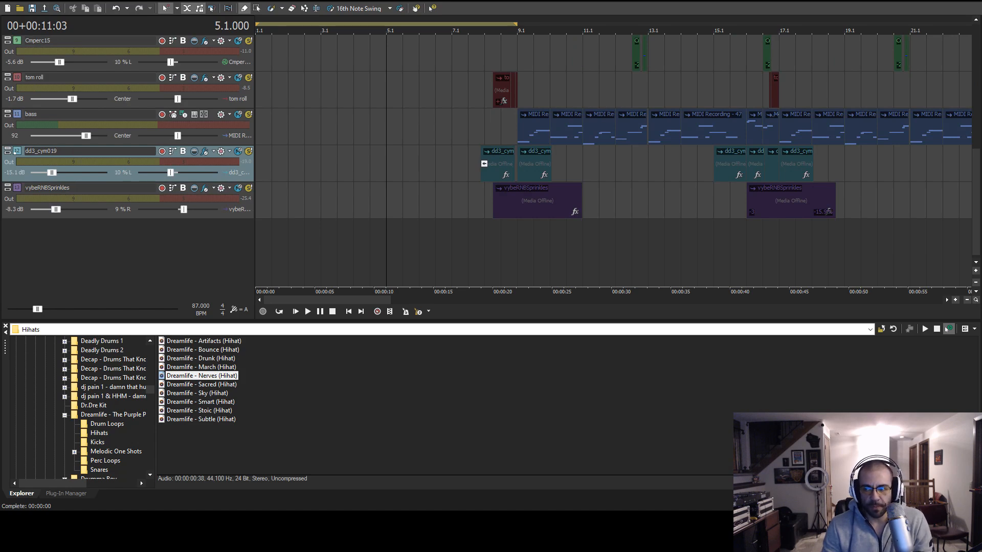
# Go back to the first tracks and locate the start of the 5. Santorini_Breeze_87_bpm sample at 5.1
pyautogui.scroll(3, 482, 162)
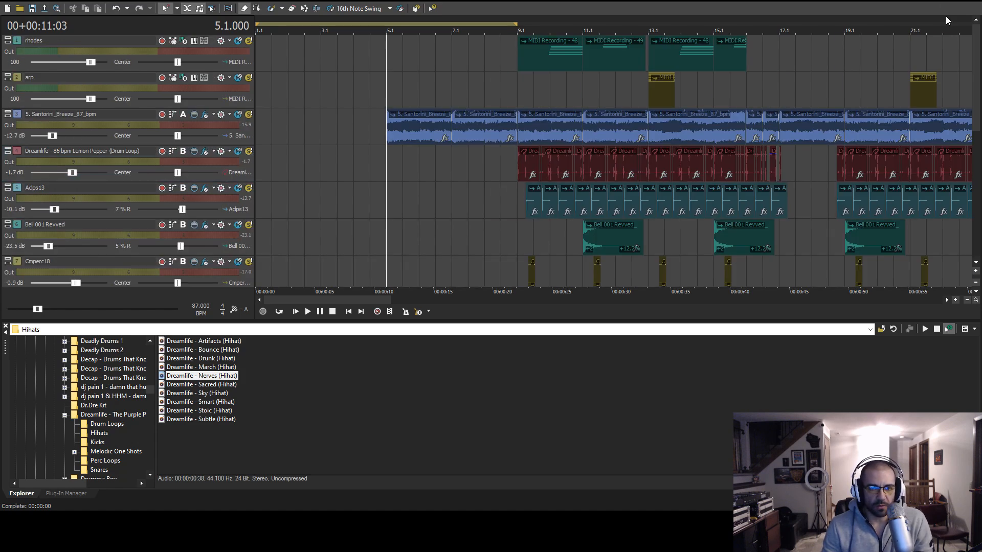
pyautogui.click(396, 176)
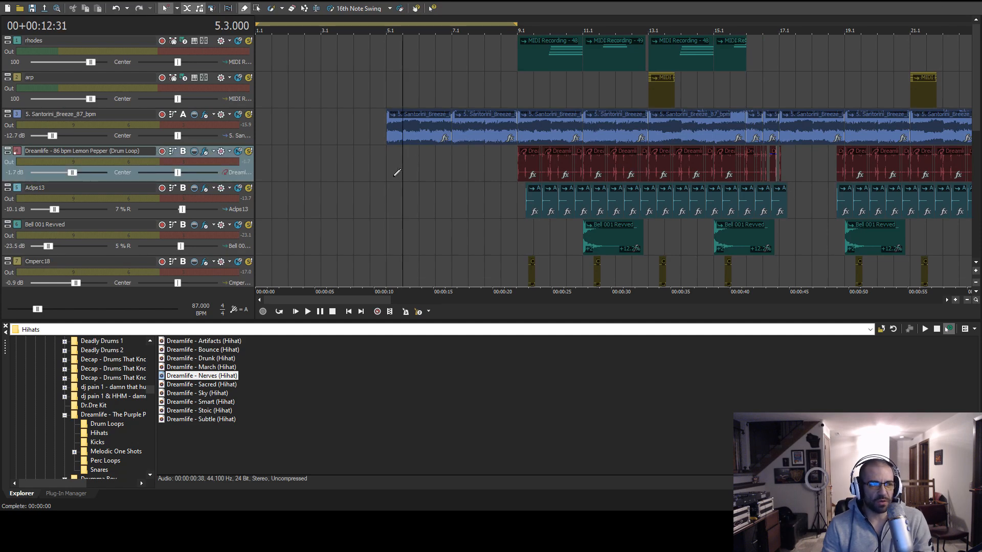
pyautogui.click(388, 172)
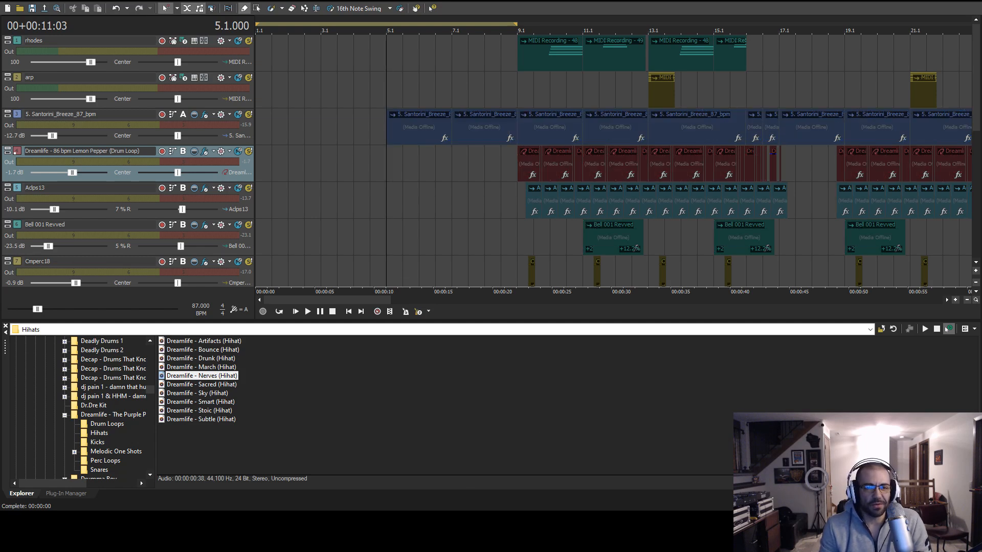
pyautogui.click(419, 225)
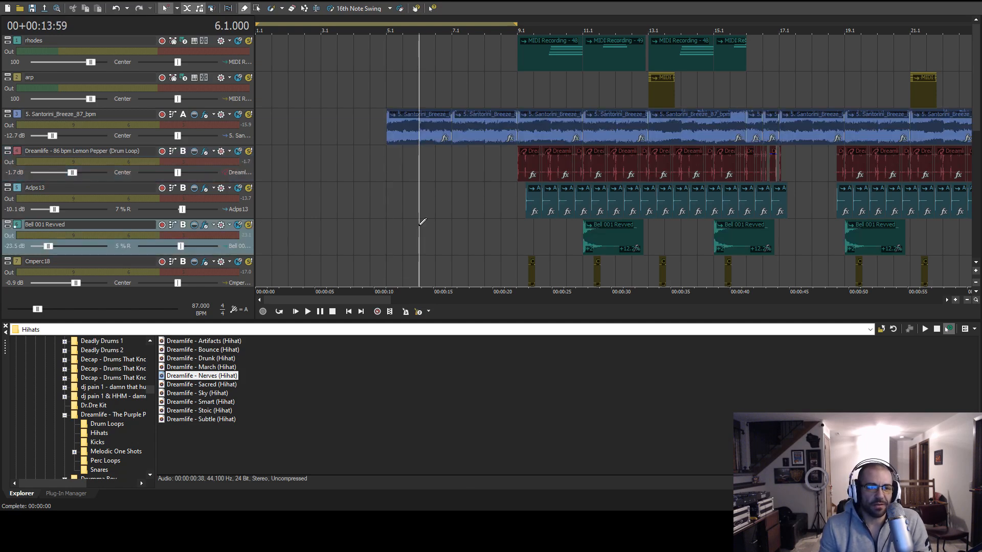
# Examine the percussion, tom roll, bass and cymbal tracks around the 8.3 to 9.1 transition
pyautogui.scroll(-5, 970, 190)
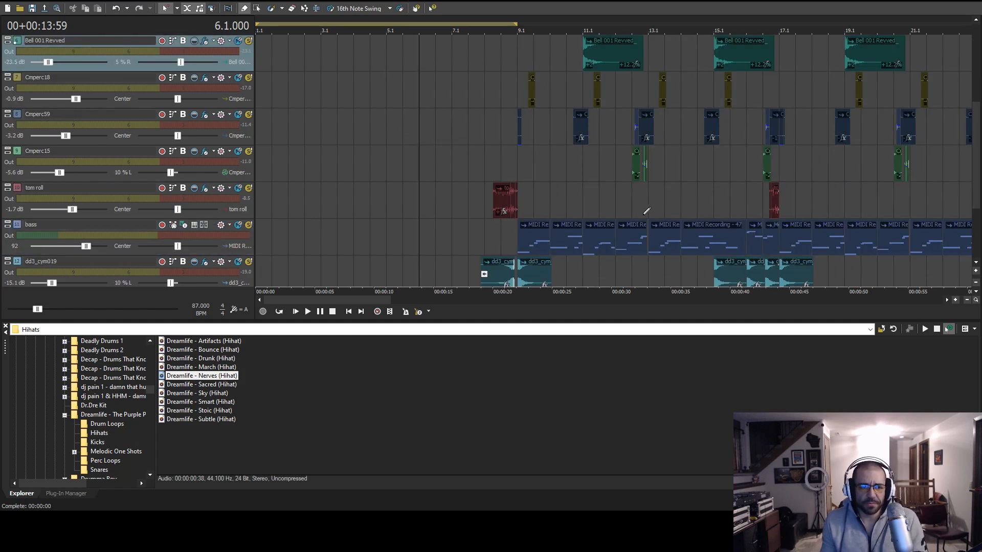
pyautogui.click(501, 171)
pyautogui.scroll(2, 762, 206)
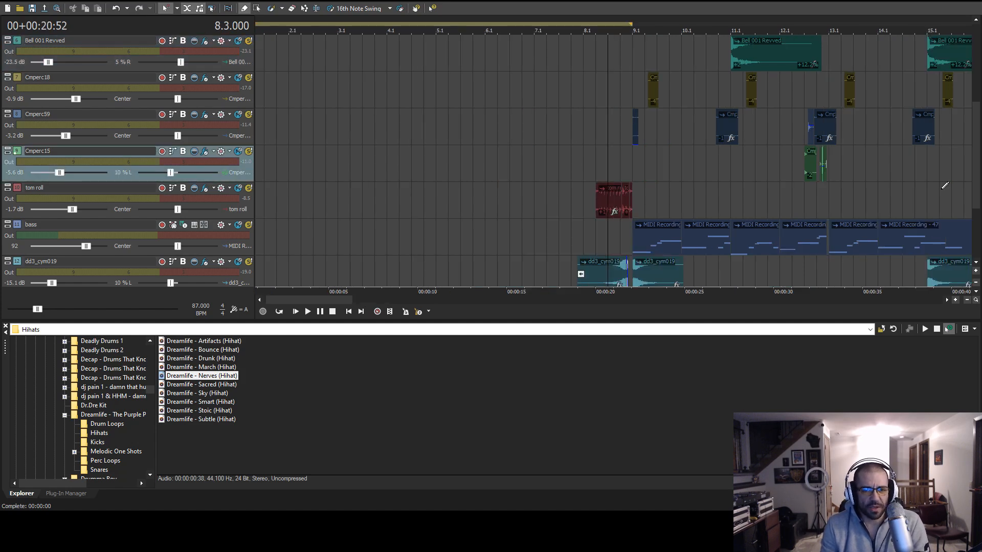
pyautogui.scroll(-2, 818, 207)
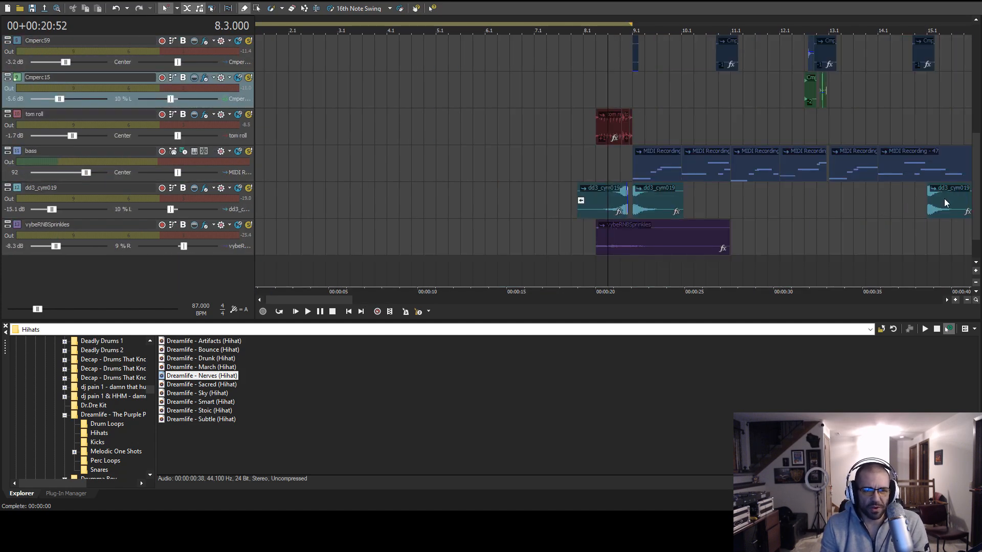
pyautogui.scroll(4, 978, 189)
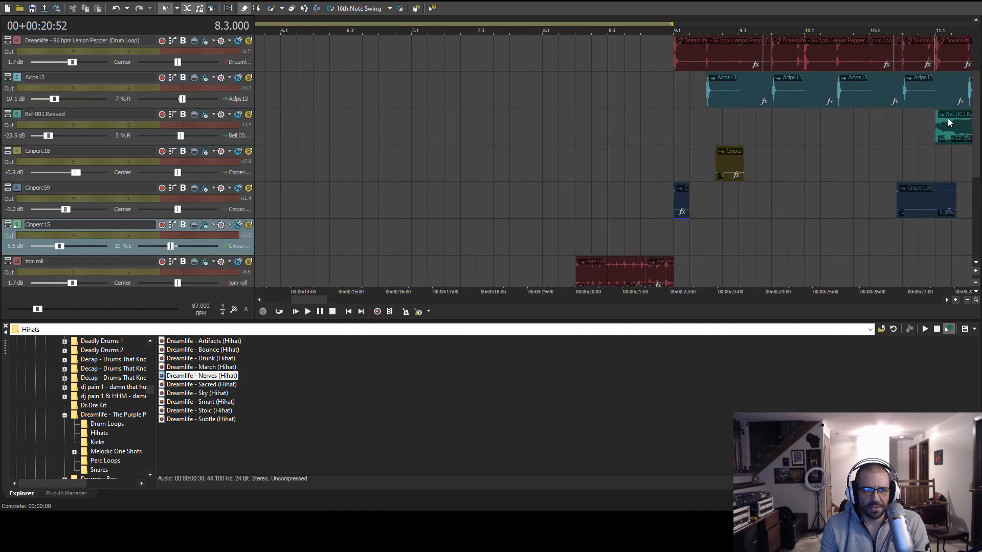
pyautogui.scroll(3, 727, 133)
pyautogui.scroll(-2, 663, 163)
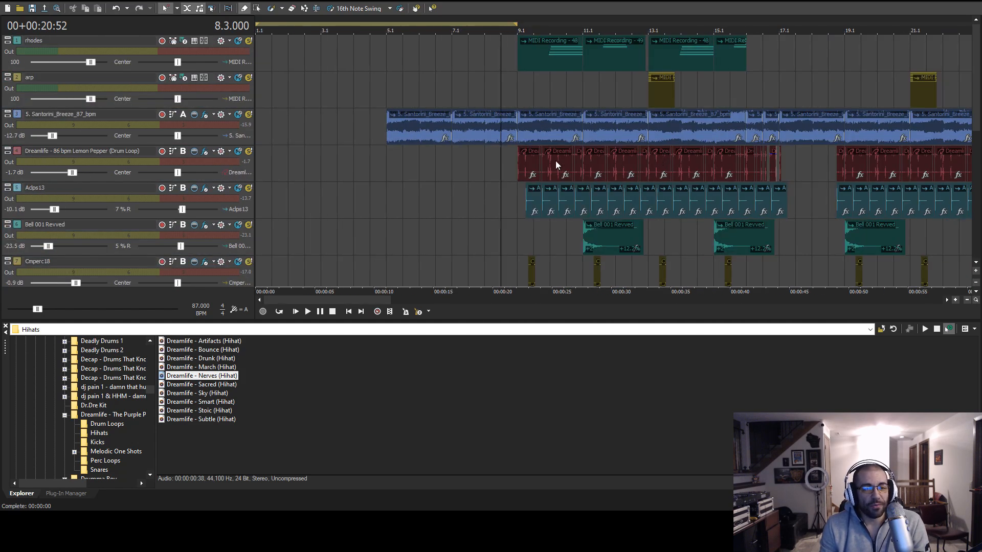
# Play the 5. Santorini_Breeze_87_bpm track from 5.1 and raise its volume to -5.6 dB
pyautogui.click(521, 171)
pyautogui.click(379, 176)
pyautogui.click(401, 149)
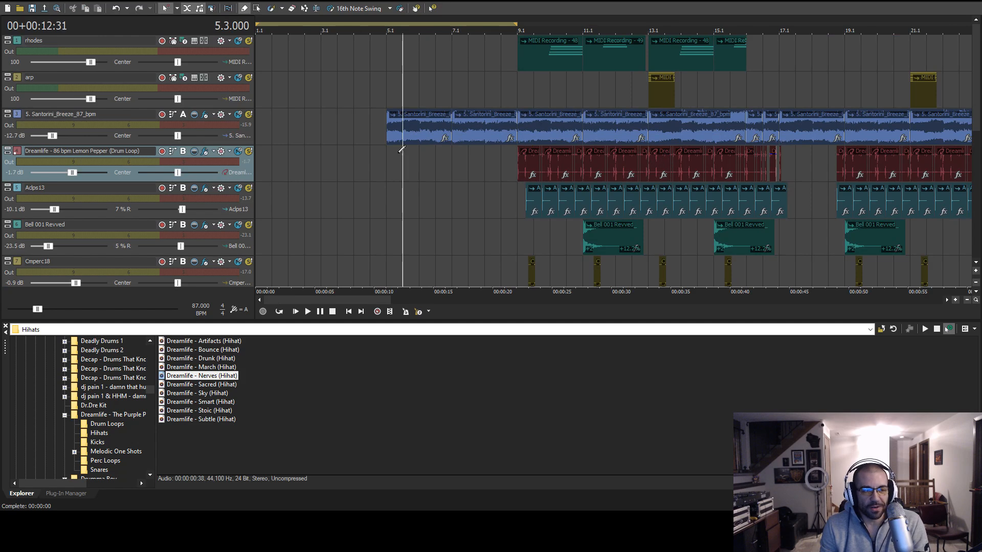
pyautogui.click(392, 141)
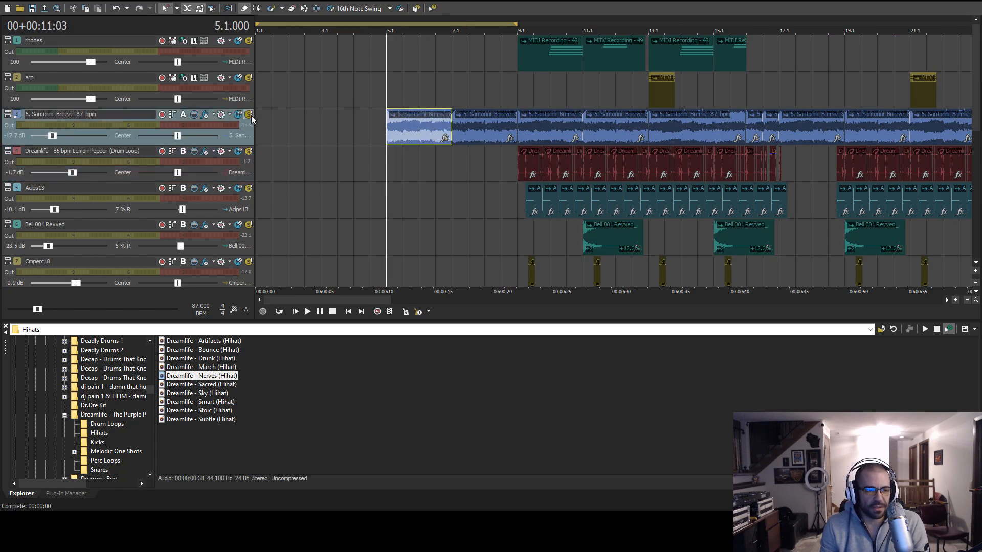
pyautogui.press('space')
pyautogui.scroll(3, 660, 146)
pyautogui.moveTo(54, 136); pyautogui.dragTo(59, 136)
pyautogui.press('space')
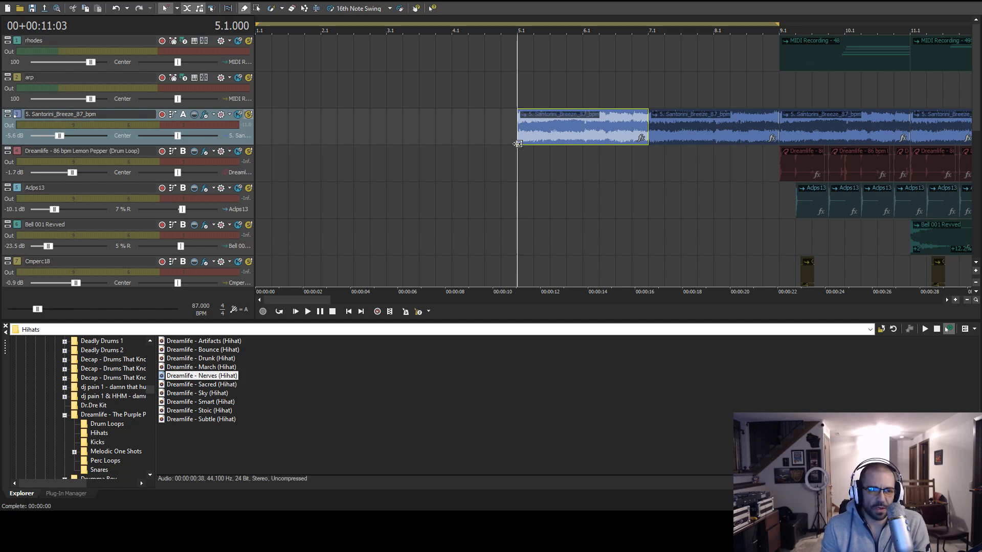
# Select the first event of the Dreamlife - 86 bpm Lemon Pepper drum loop at 9.1 and inspect its waveform
pyautogui.scroll(-2, 520, 147)
pyautogui.click(518, 171)
pyautogui.scroll(3, 607, 193)
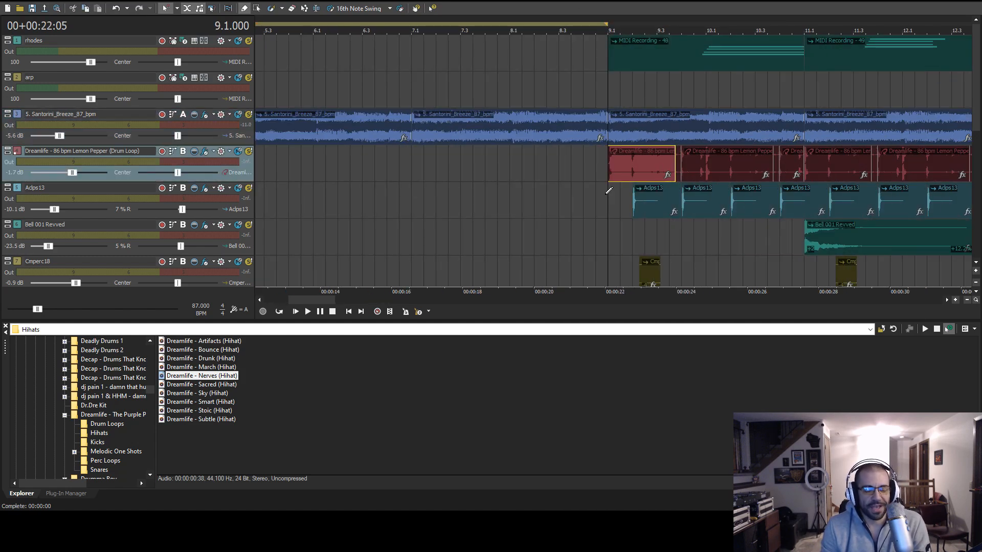
pyautogui.scroll(3, 606, 194)
pyautogui.scroll(-3, 606, 194)
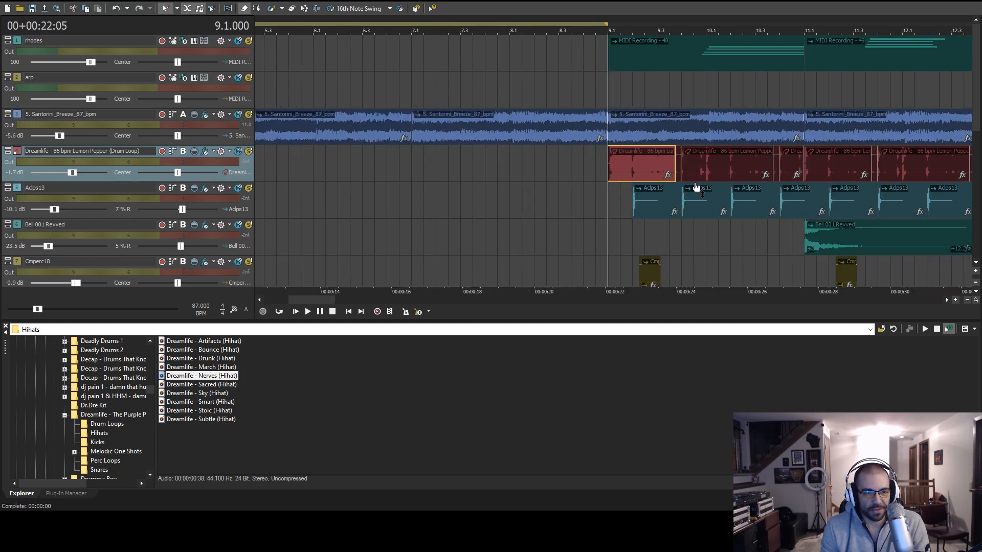
pyautogui.scroll(3, 751, 239)
pyautogui.scroll(-3, 745, 207)
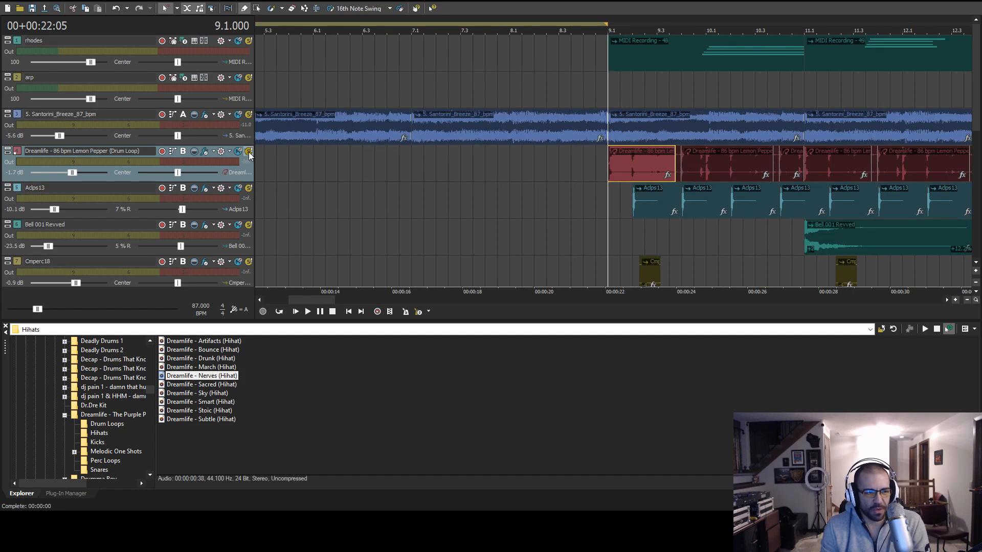
# Play the Lemon Pepper drum loop from 9.1 and compare its events with the Adps13 hits below
pyautogui.scroll(-3, 690, 203)
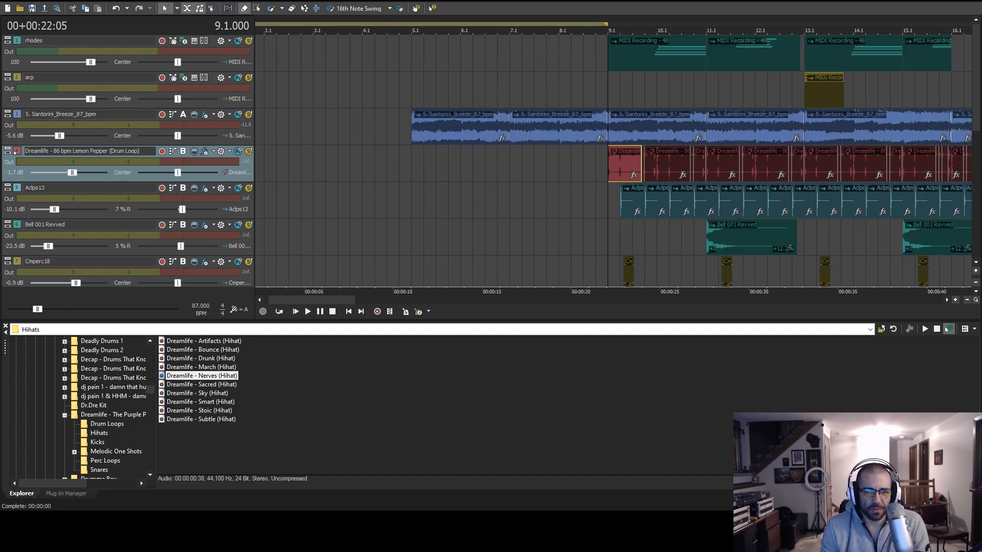
pyautogui.moveTo(976, 114); pyautogui.dragTo(975, 152)
pyautogui.scroll(3, 887, 181)
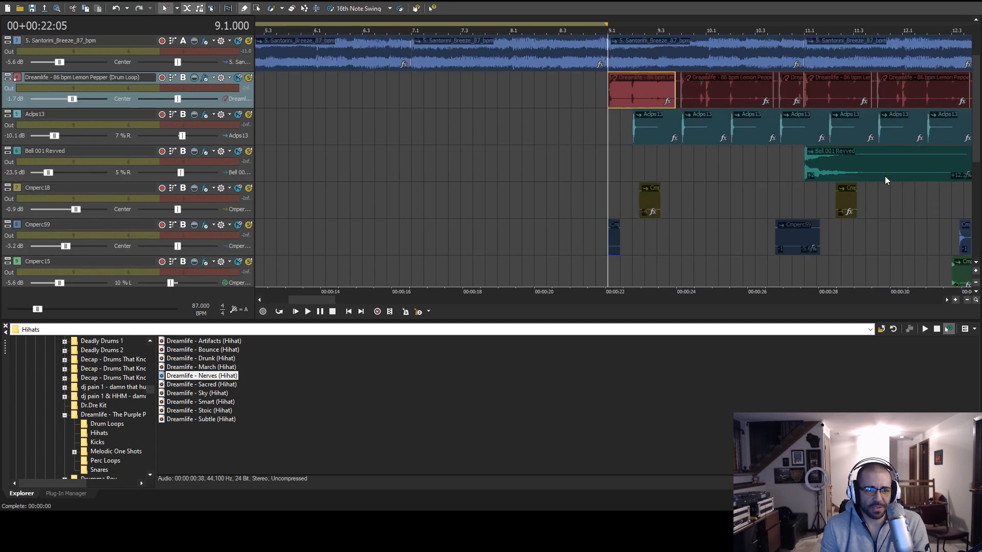
pyautogui.scroll(2, 887, 180)
pyautogui.press('space')
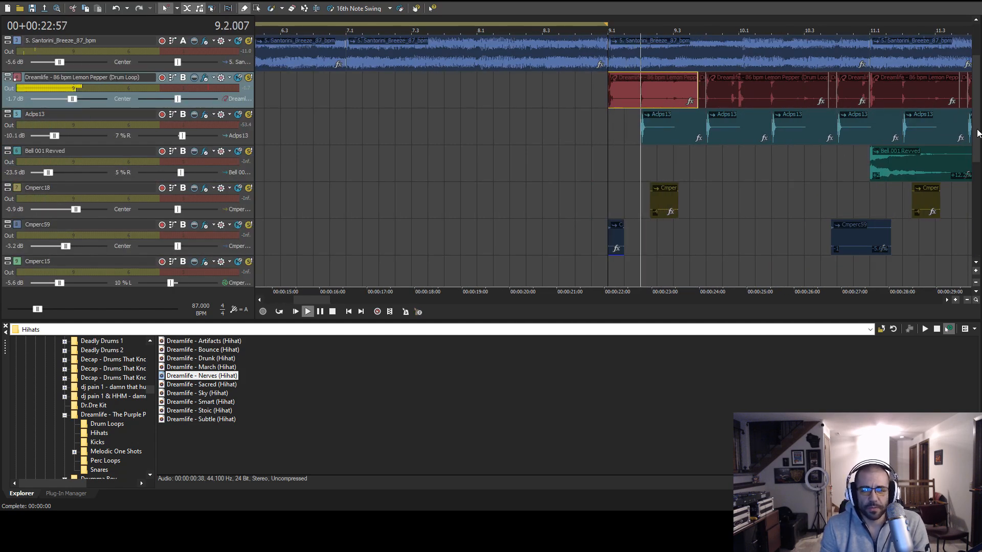
pyautogui.moveTo(977, 130); pyautogui.dragTo(976, 115)
pyautogui.scroll(-4, 835, 153)
pyautogui.scroll(5, 823, 176)
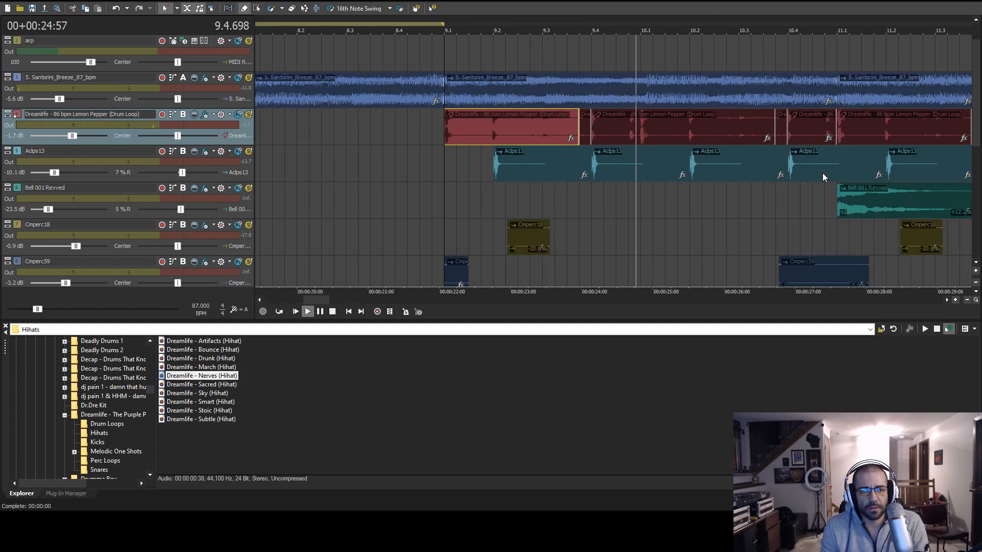
pyautogui.scroll(-3, 611, 170)
pyautogui.click(537, 176)
pyautogui.scroll(3, 665, 179)
pyautogui.press('space')
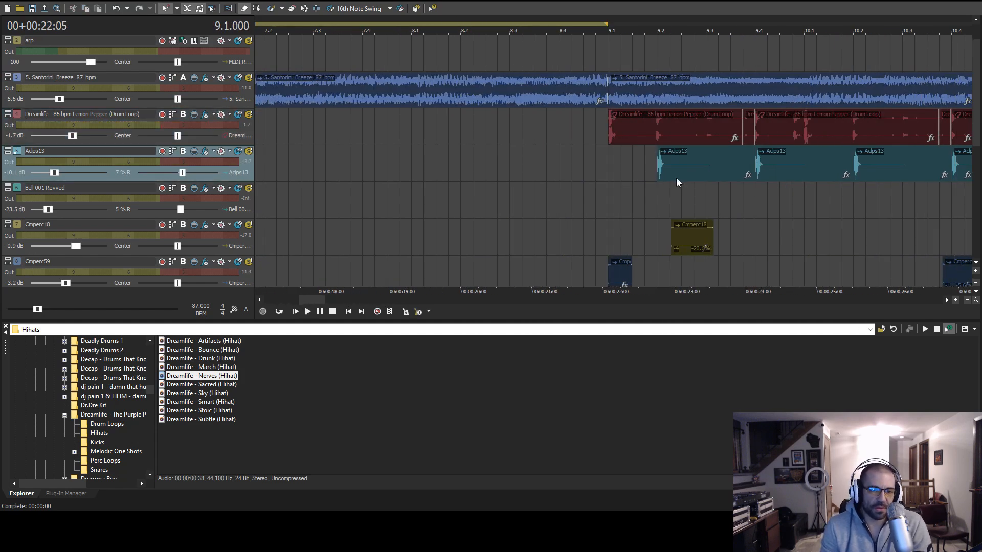
# Inspect the first drum loop event's hits at 9.2 and 9.1 against the Adps13 track
pyautogui.click(658, 130)
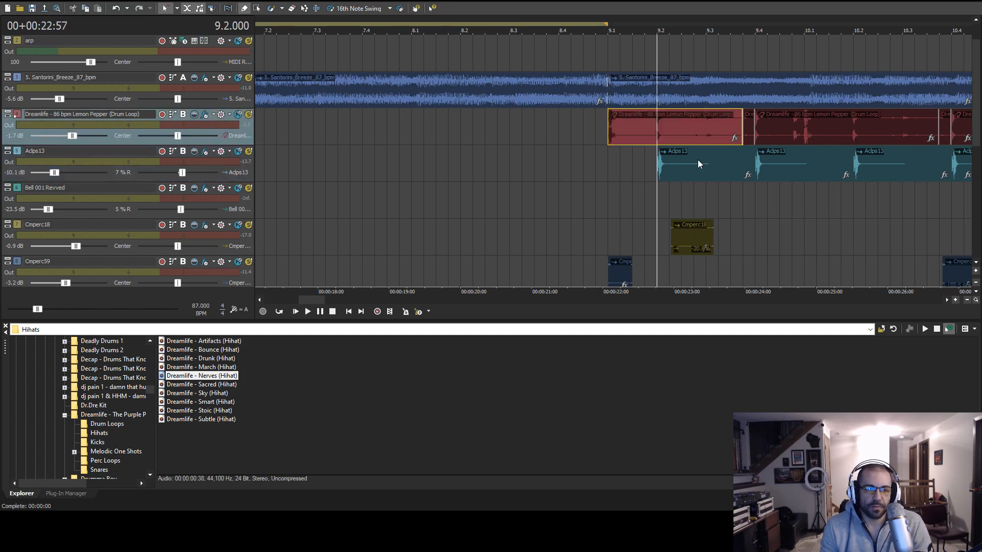
pyautogui.scroll(5, 698, 161)
pyautogui.click(416, 130)
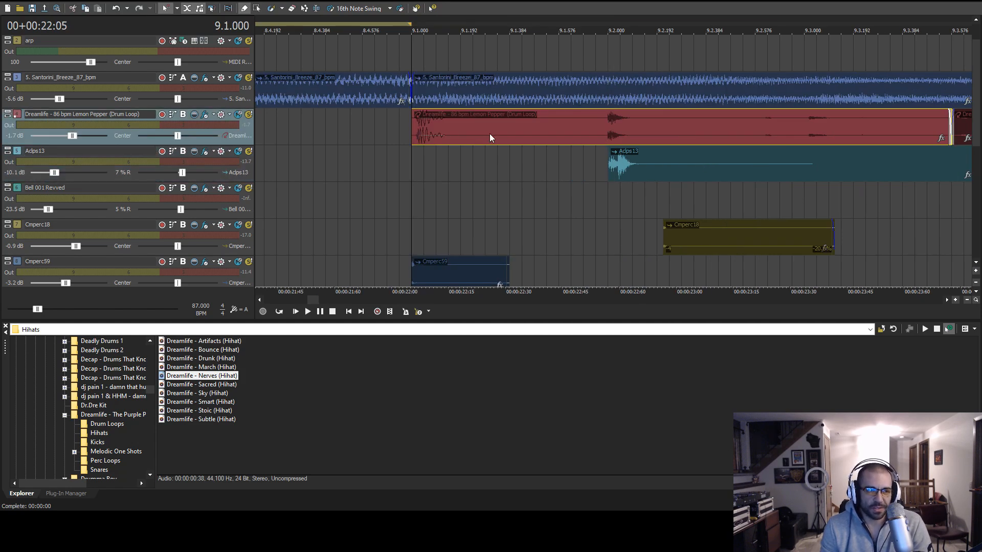
pyautogui.scroll(-2, 468, 137)
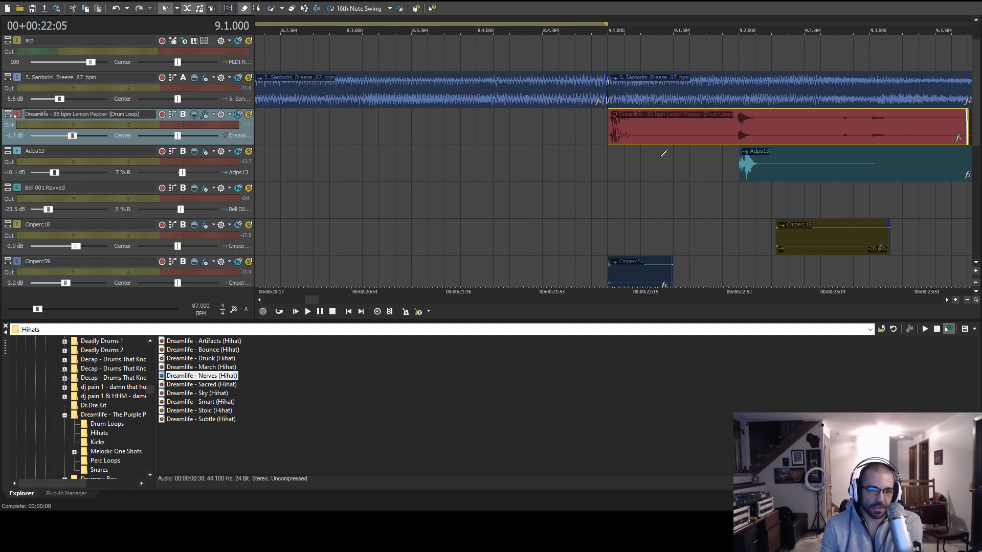
pyautogui.scroll(-3, 681, 175)
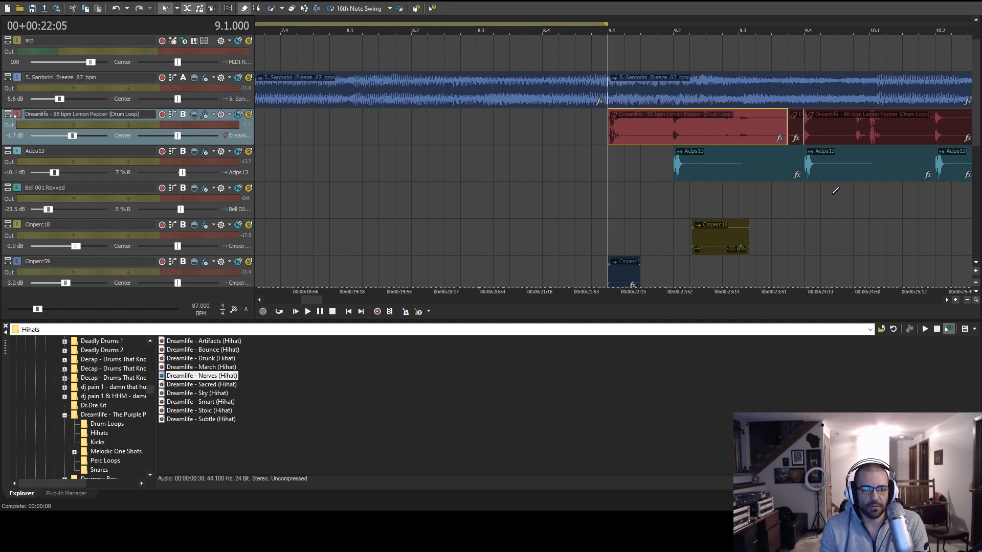
# Check the lower percussion and tom roll tracks around 9.1 and examine the opening hit of the drum loop
pyautogui.scroll(-3, 784, 210)
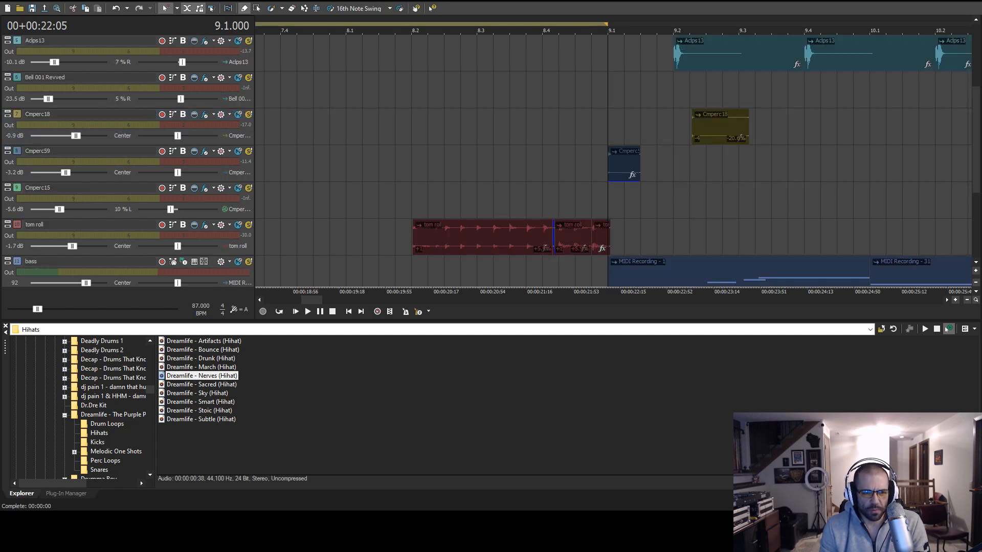
pyautogui.scroll(3, 706, 125)
pyautogui.scroll(2, 706, 125)
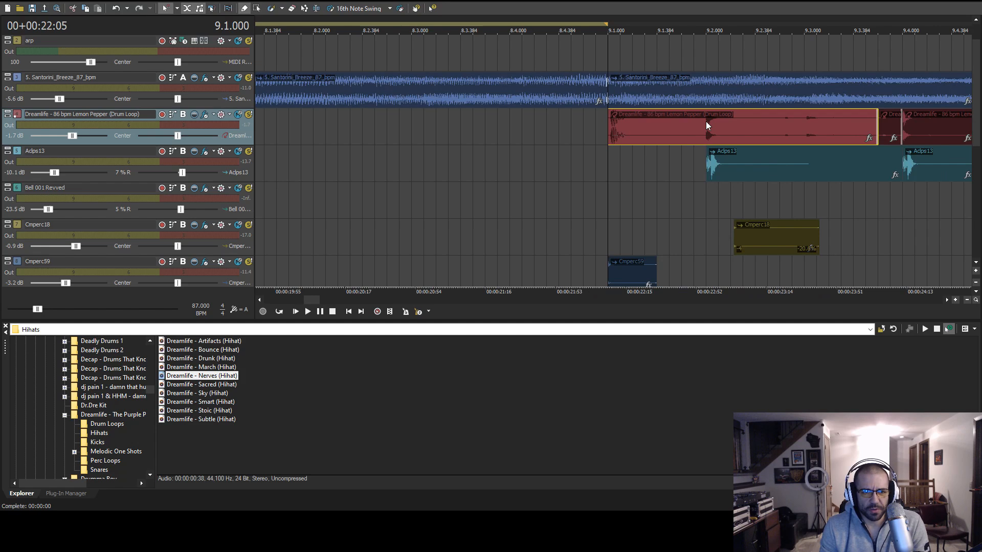
pyautogui.scroll(3, 721, 177)
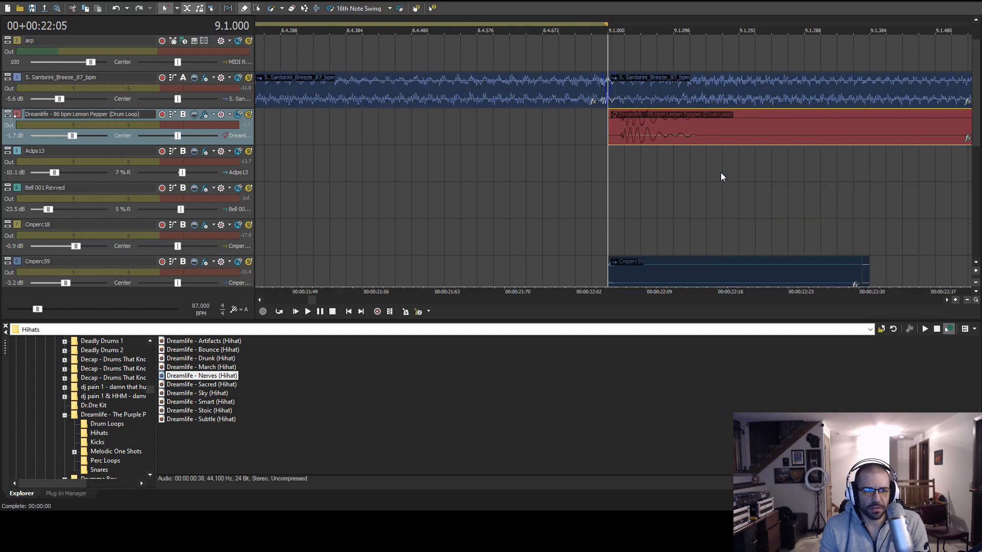
# Locate the quiet hits in the first drum loop event between 9.2 and 9.3, finishing with the cursor at 9.3
pyautogui.scroll(-3, 722, 177)
pyautogui.click(737, 125)
pyautogui.click(839, 136)
pyautogui.scroll(2, 840, 136)
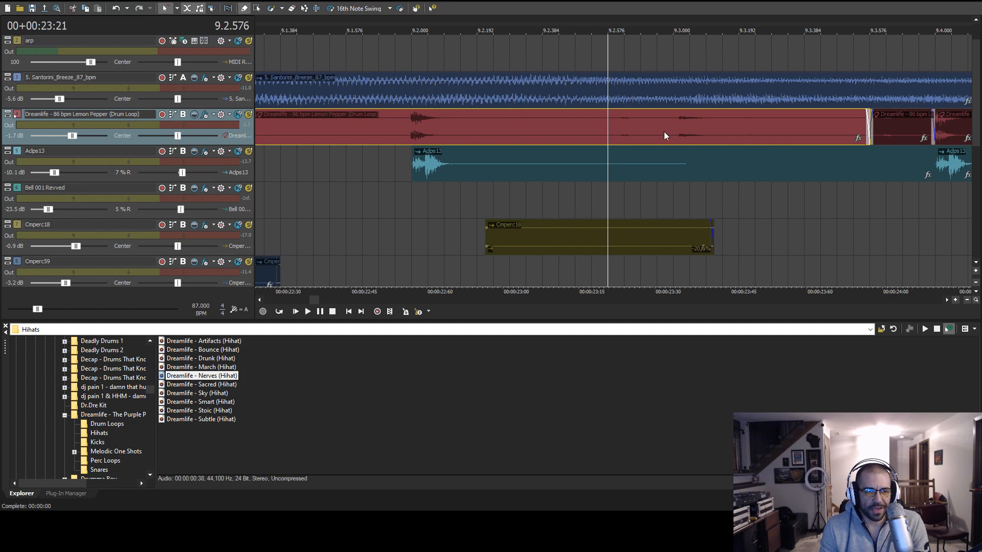
pyautogui.click(673, 131)
pyautogui.click(624, 132)
pyautogui.scroll(2, 661, 134)
pyautogui.click(590, 131)
pyautogui.click(708, 130)
pyautogui.scroll(-4, 711, 134)
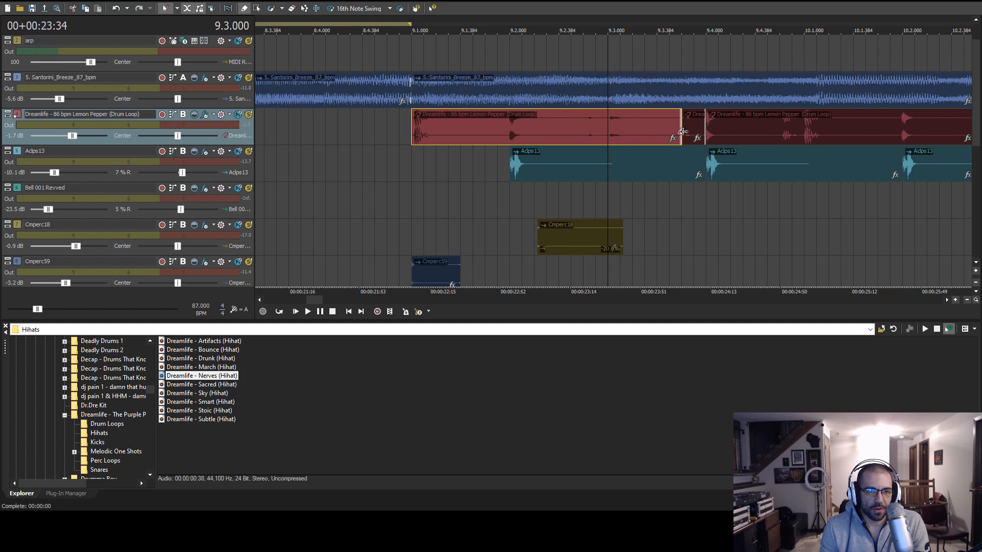
# Play the second long drum loop event from just before 9.4.600 and examine its low hits ahead of 10.1
pyautogui.click(683, 132)
pyautogui.scroll(3, 713, 151)
pyautogui.click(563, 130)
pyautogui.scroll(-2, 663, 124)
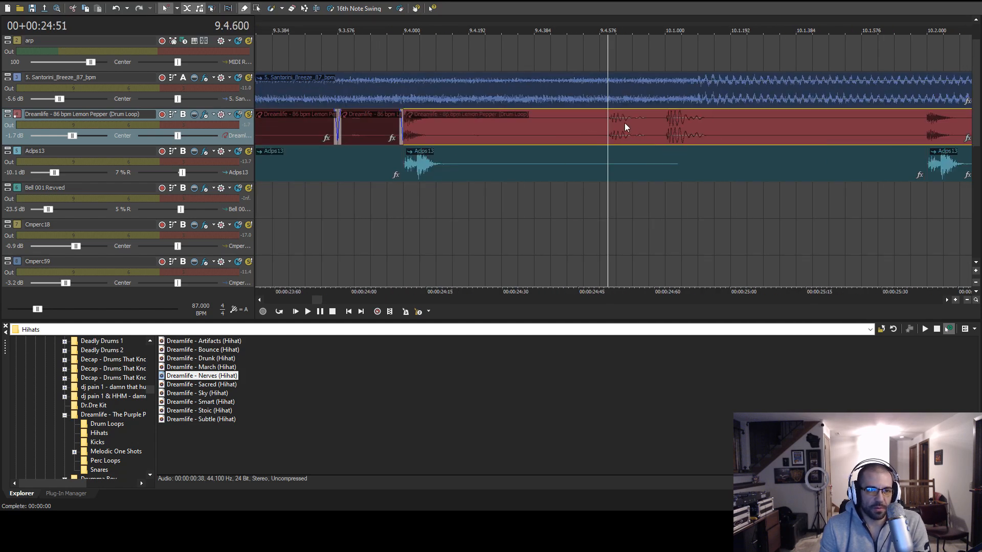
pyautogui.click(663, 131)
pyautogui.click(615, 134)
pyautogui.click(595, 134)
pyautogui.press('space')
pyautogui.press('space')
# Compare the drum loop hits near 9.4.624 and 10.1 with the grid and play them back
pyautogui.click(614, 121)
pyautogui.click(666, 131)
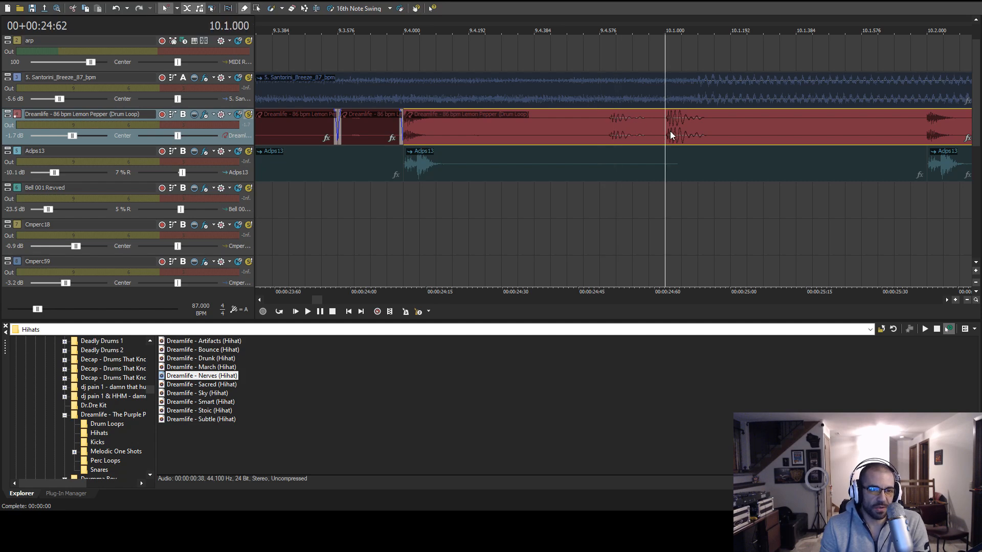
pyautogui.click(615, 131)
pyautogui.scroll(2, 611, 131)
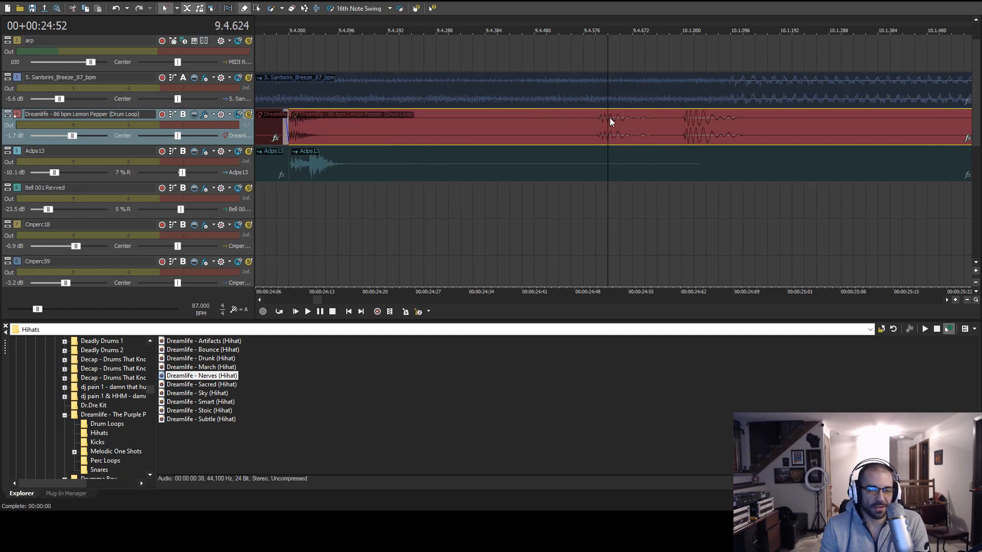
pyautogui.scroll(-5, 600, 122)
pyautogui.scroll(4, 617, 130)
pyautogui.click(579, 129)
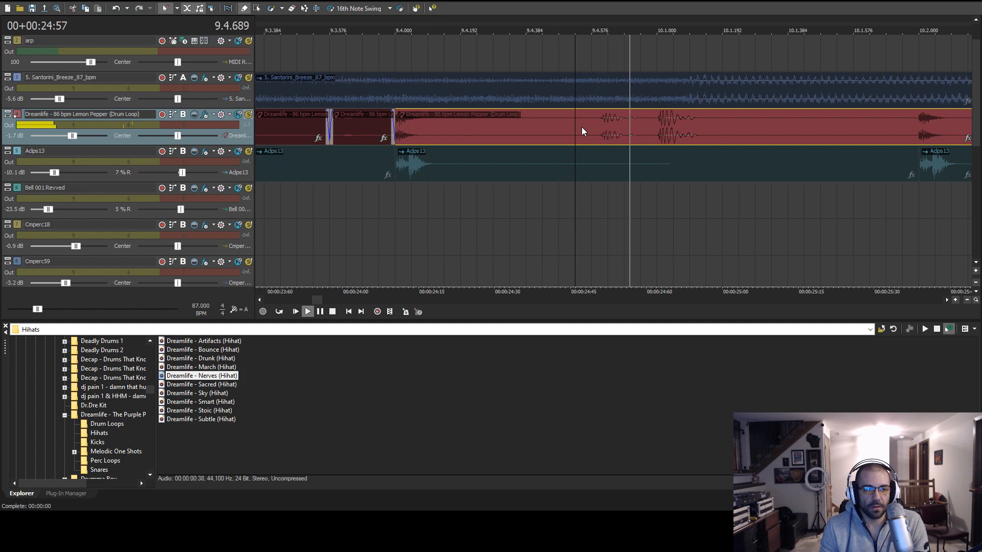
# Examine the drum loop hit at 10.2 against the grid and the Adps13 hit below it
pyautogui.scroll(-2, 581, 127)
pyautogui.click(773, 130)
pyautogui.scroll(-3, 773, 130)
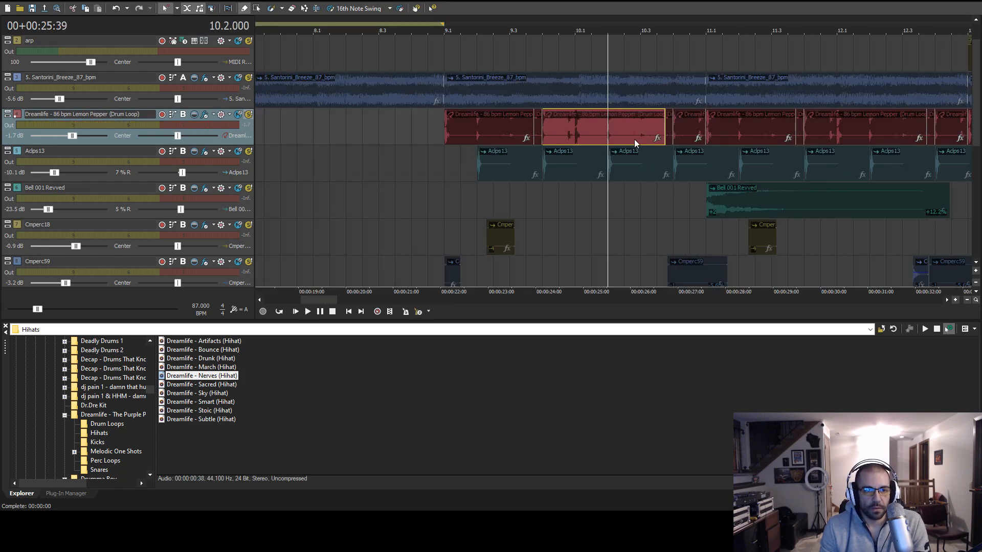
pyautogui.scroll(9, 645, 134)
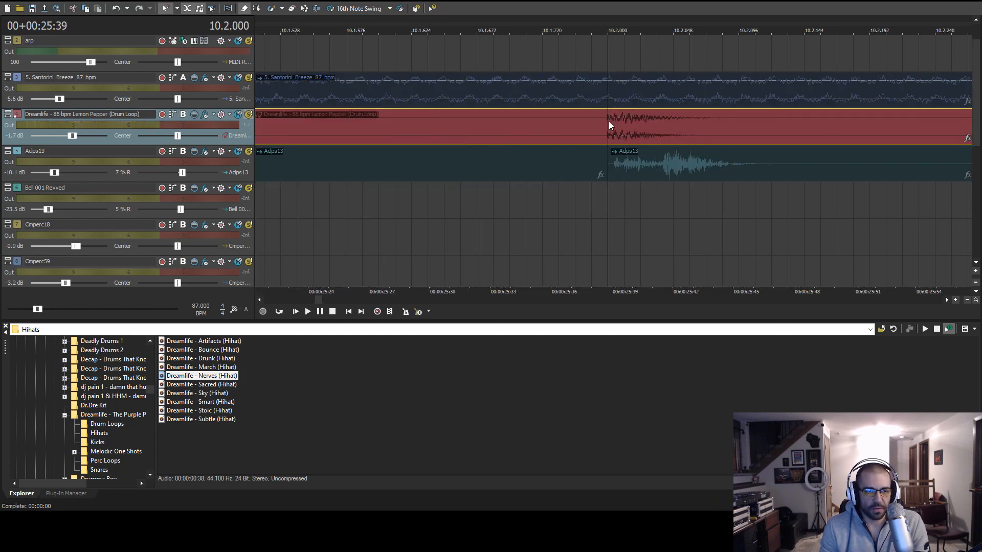
pyautogui.scroll(-10, 609, 131)
# Check the timing of more hits in the drum loop events, finishing with the cursor on the first event at 9.1
pyautogui.click(623, 127)
pyautogui.scroll(5, 627, 127)
pyautogui.click(679, 133)
pyautogui.click(666, 131)
pyautogui.scroll(-5, 655, 133)
pyautogui.click(479, 131)
pyautogui.scroll(3, 602, 144)
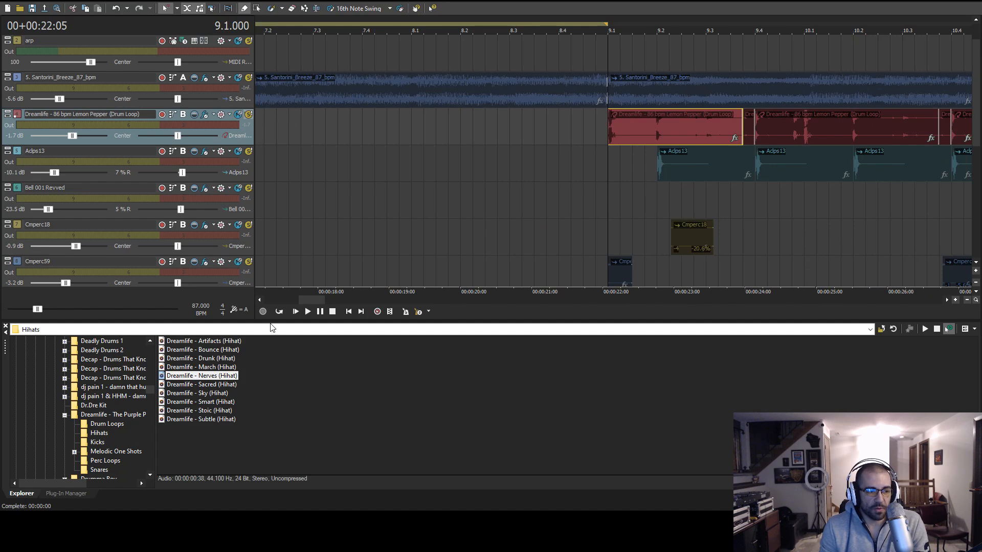
# Unsolo and mute the drum loop track, and add Dreamlife - Nerves (Hihat) as a new soloed track below it
pyautogui.click(239, 115)
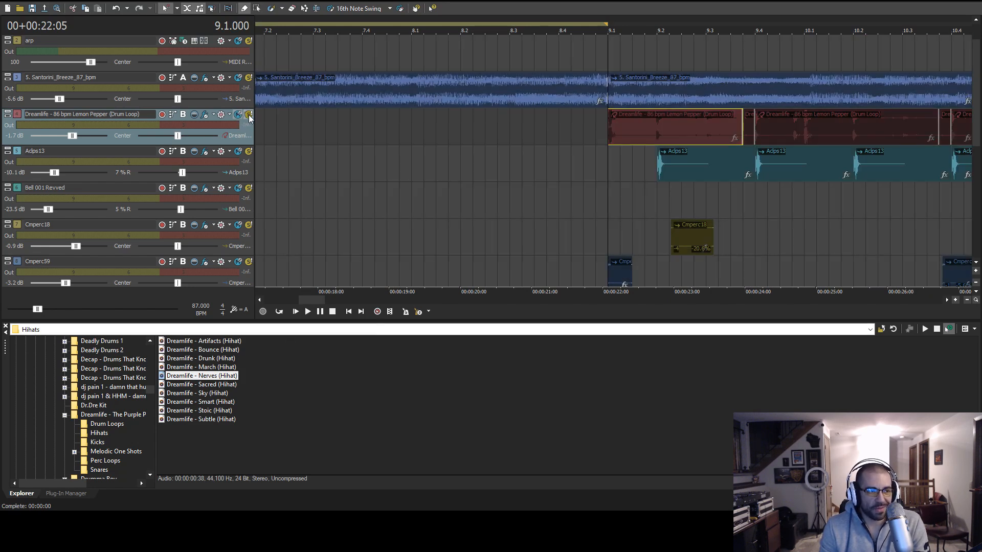
pyautogui.click(249, 114)
pyautogui.click(250, 115)
pyautogui.moveTo(223, 379); pyautogui.dragTo(246, 150)
pyautogui.click(238, 115)
pyautogui.press('x')
# Draw a sixteenth-note Nerves hihat hit at 9.1 and paste copies of it back to back up to 9.4
pyautogui.moveTo(610, 157)
pyautogui.mouseDown()
pyautogui.moveTo(653, 154)
pyautogui.moveTo(620, 161)
pyautogui.mouseUp()
pyautogui.hotkey('ctrl', 'c')
pyautogui.hotkey('ctrl', 'v')
pyautogui.hotkey('ctrl', 'v')
pyautogui.hotkey('ctrl', 'v')
pyautogui.hotkey('ctrl', 'v')
pyautogui.hotkey('ctrl', 'v')
pyautogui.click(608, 163)
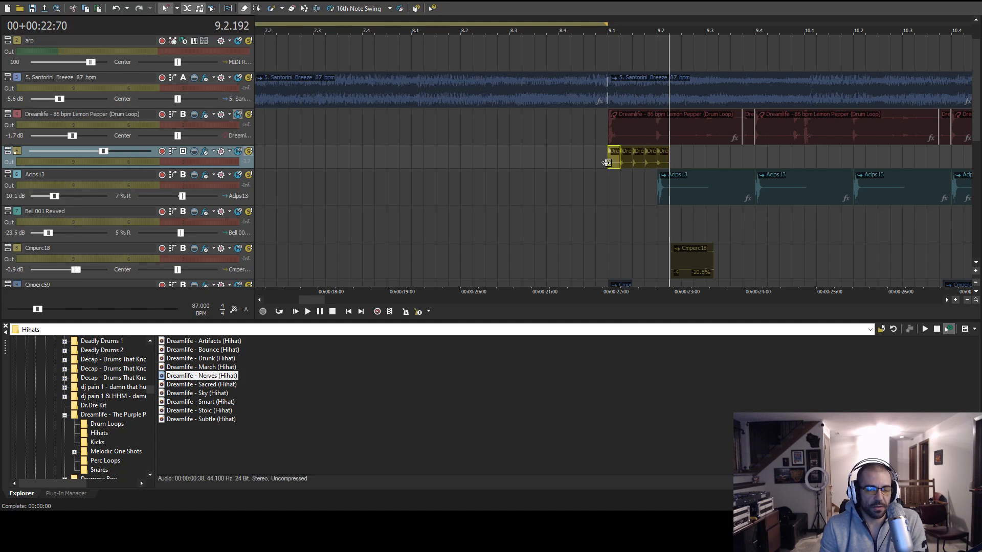
pyautogui.scroll(3, 691, 197)
pyautogui.hotkey('ctrl', 'v')
pyautogui.hotkey('ctrl', 'v')
pyautogui.hotkey('ctrl', 'v')
pyautogui.hotkey('ctrl', 'v')
pyautogui.hotkey('ctrl', 'v')
pyautogui.hotkey('ctrl', 'v')
pyautogui.hotkey('ctrl', 'v')
pyautogui.click(539, 162)
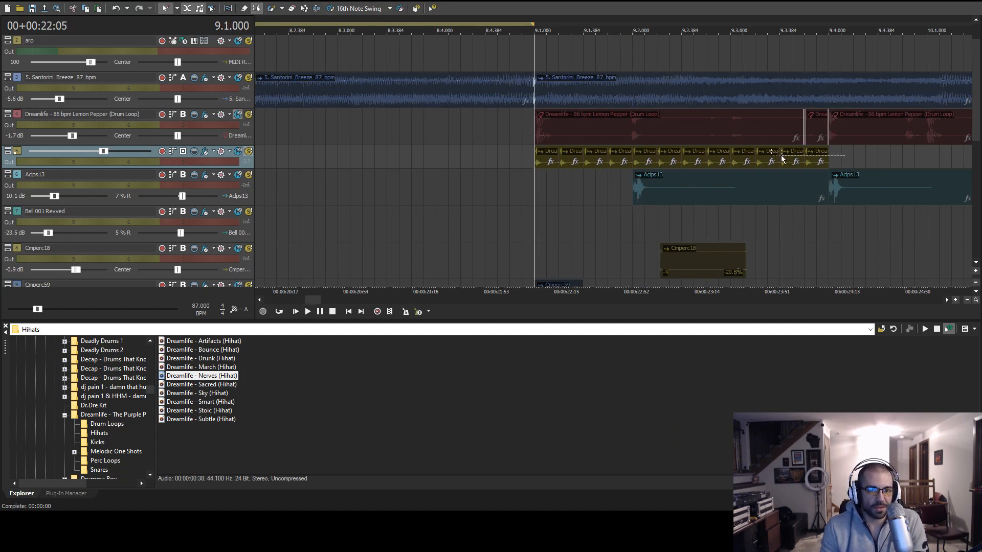
# Try shifting all the hihat hits slightly late off the grid and play them from 9.1
pyautogui.moveTo(781, 155); pyautogui.dragTo(504, 166)
pyautogui.scroll(3, 583, 156)
pyautogui.moveTo(665, 164); pyautogui.dragTo(691, 164)
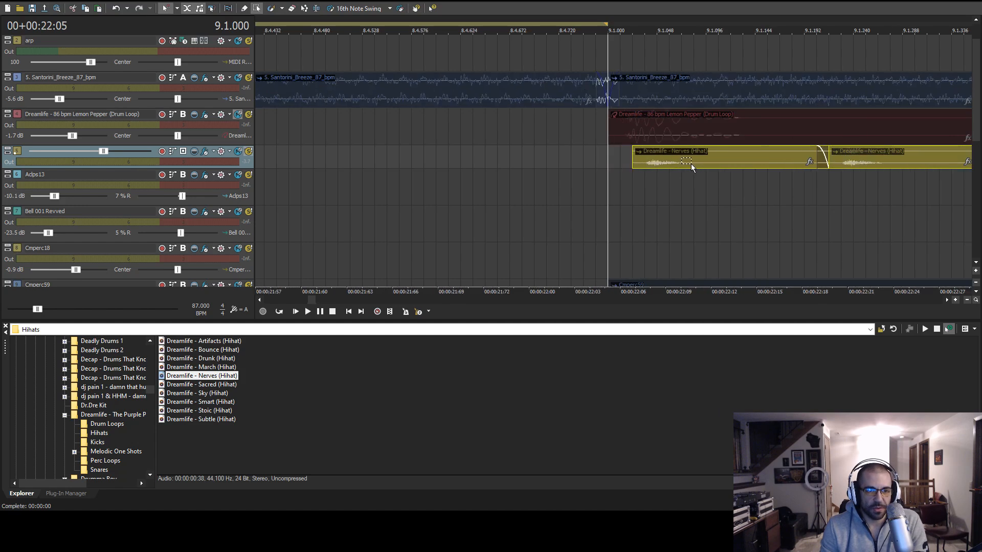
pyautogui.scroll(-4, 645, 169)
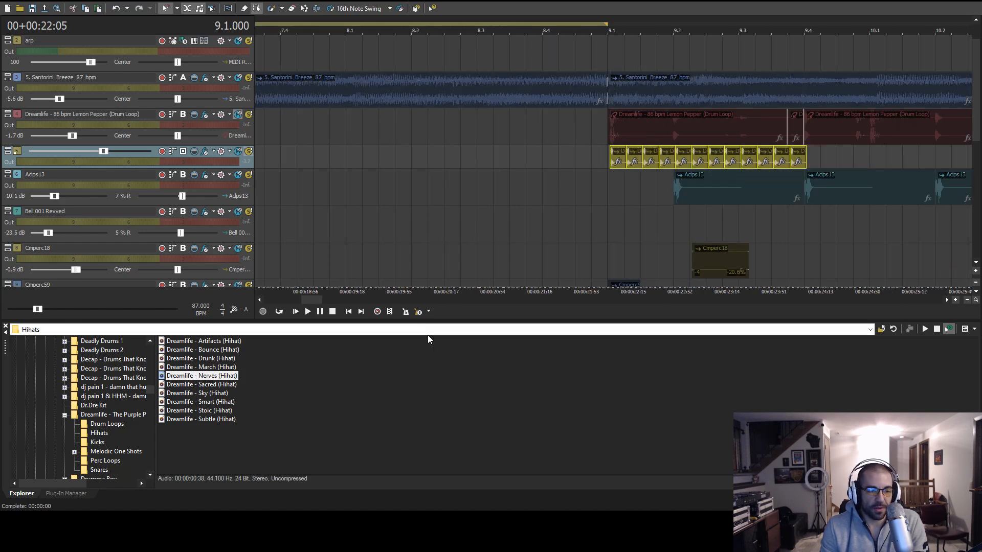
pyautogui.press('space')
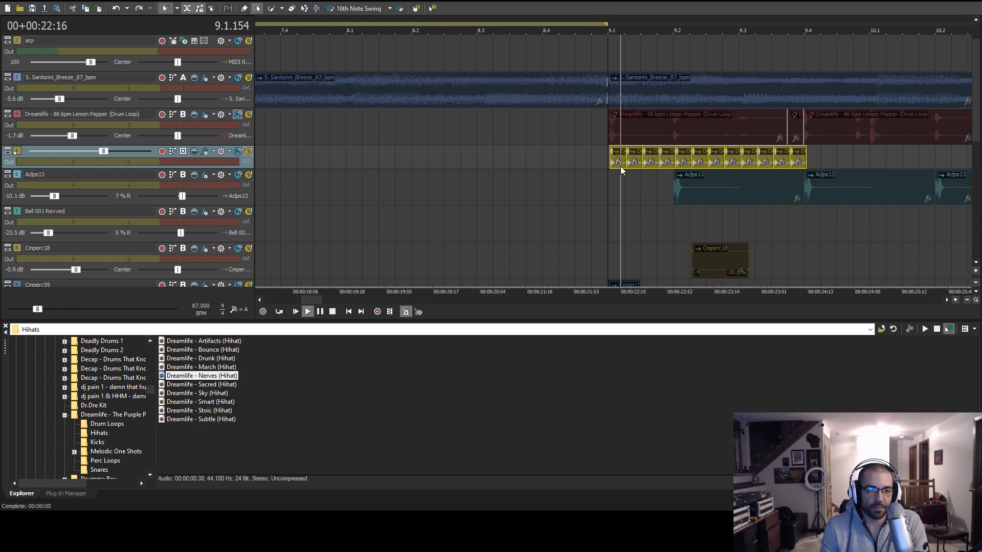
pyautogui.press('space')
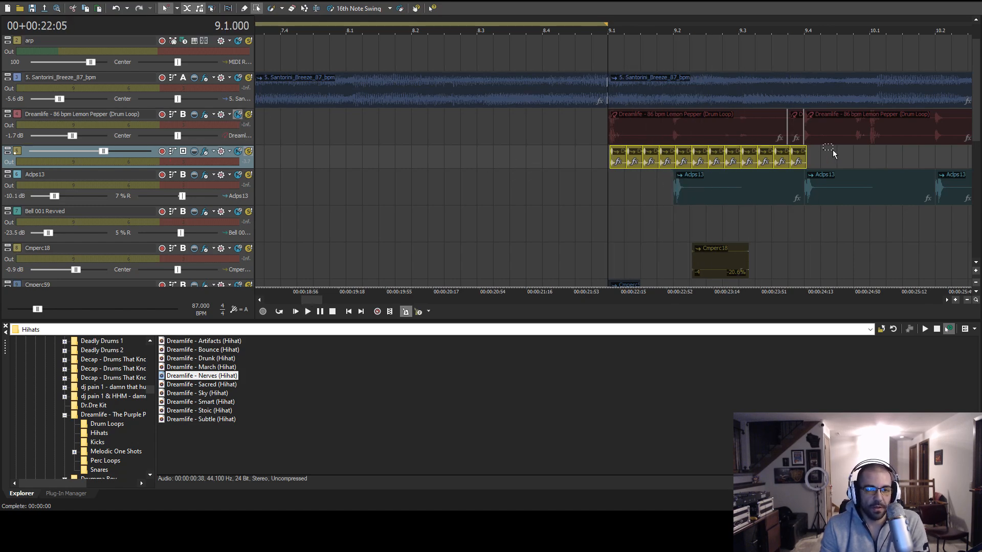
# Return the hihat hits to the grid so the first one starts at 9.1.000
pyautogui.scroll(2, 629, 163)
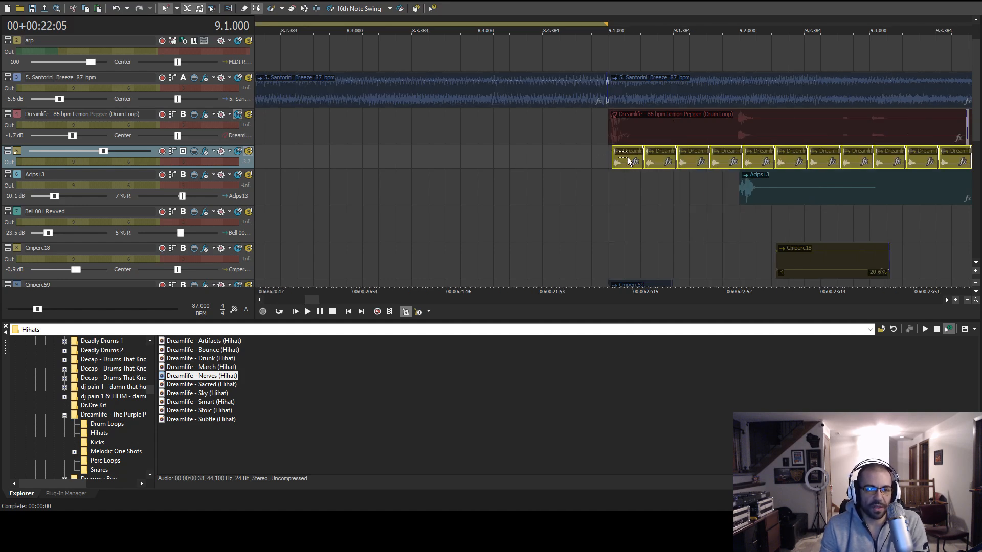
pyautogui.scroll(4, 659, 156)
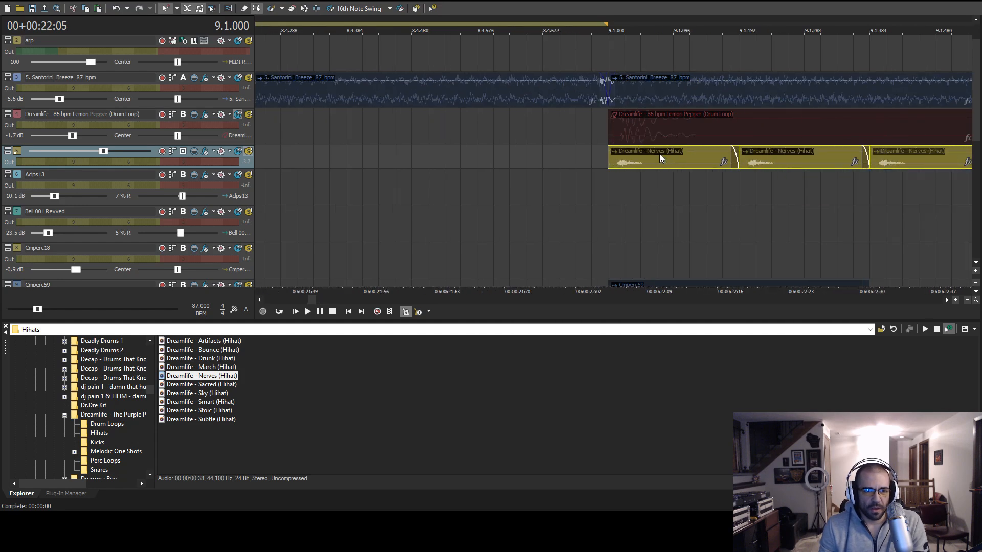
pyautogui.scroll(-4, 659, 154)
pyautogui.click(645, 163)
pyautogui.scroll(4, 677, 177)
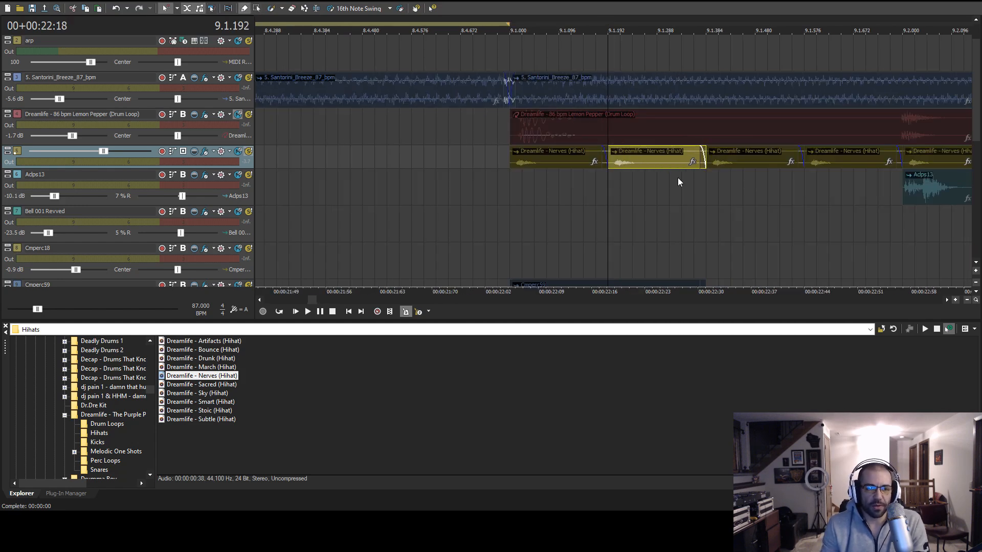
pyautogui.scroll(-4, 677, 177)
# Lower the gain of the hihat hits following the one at 9.1 by varying amounts
pyautogui.click(577, 156)
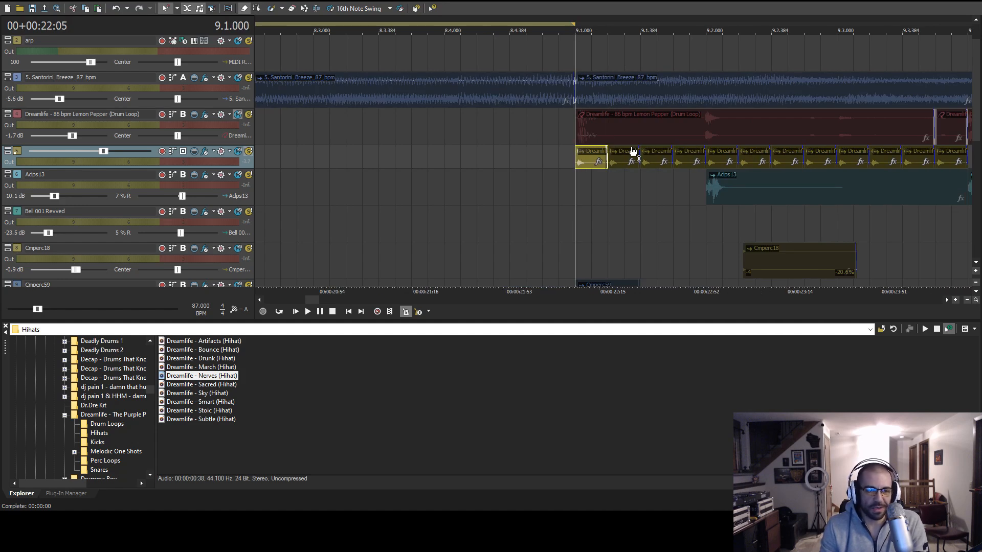
pyautogui.scroll(2, 664, 161)
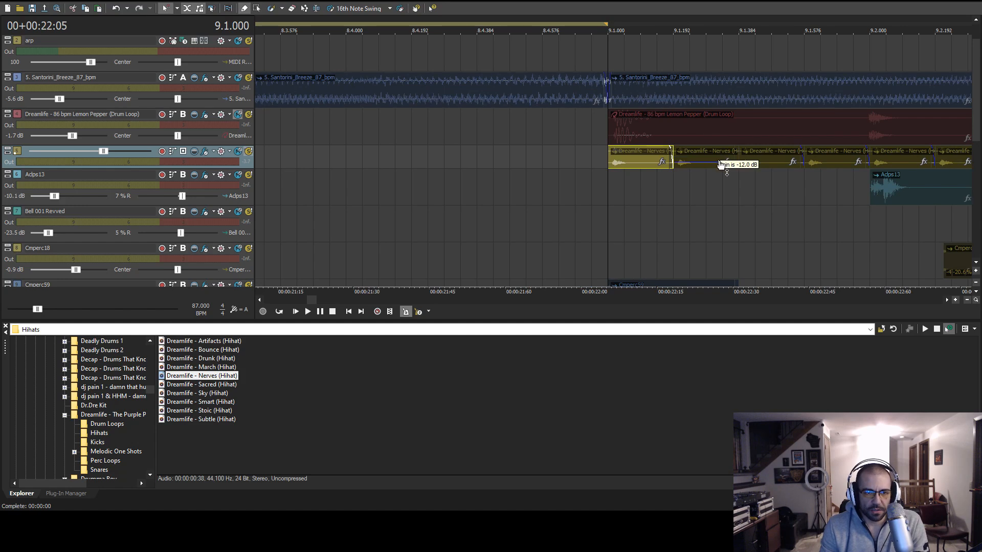
pyautogui.moveTo(754, 150); pyautogui.dragTo(767, 160)
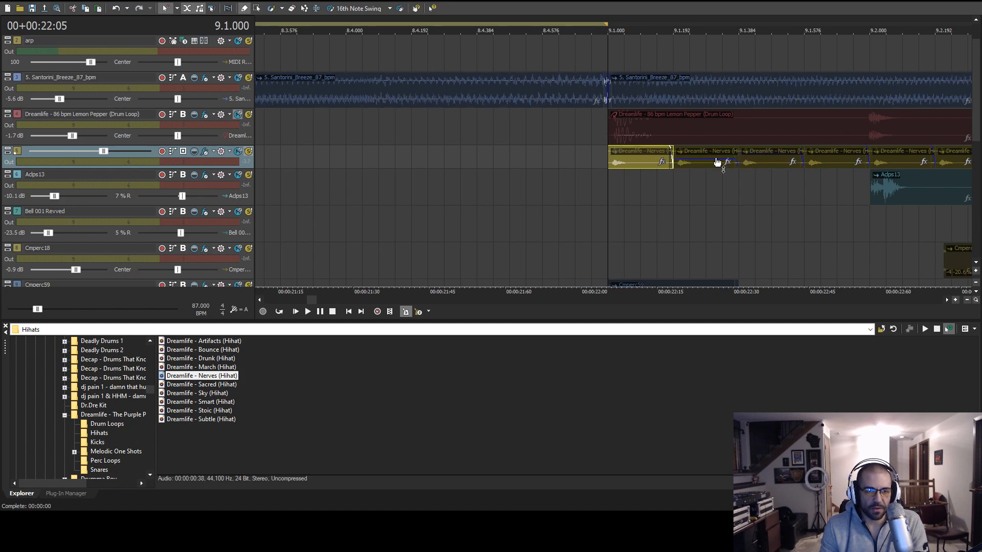
pyautogui.scroll(-1, 695, 165)
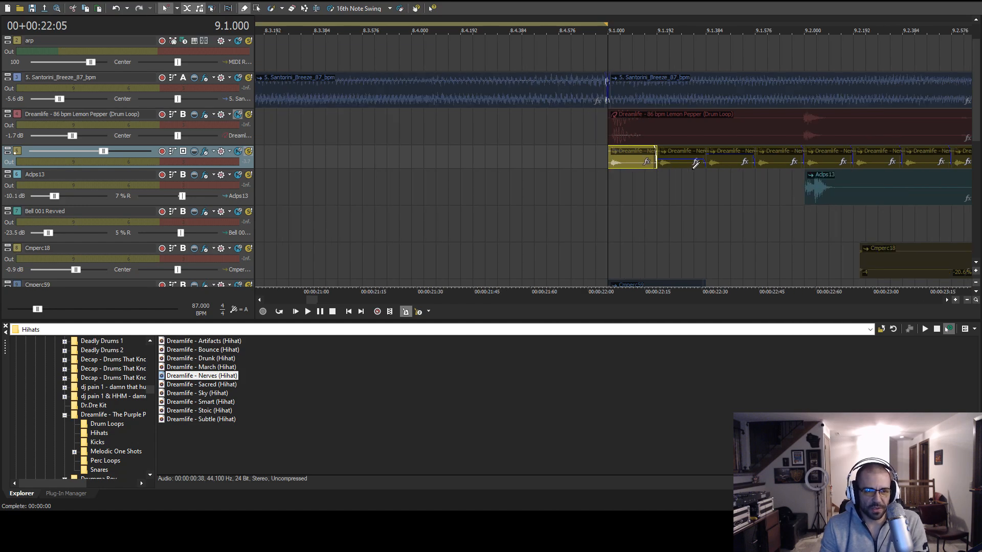
pyautogui.moveTo(723, 156); pyautogui.dragTo(783, 154)
# Play the opening hihat hits from 9.1 repeatedly to hear their volume variation
pyautogui.press('space')
pyautogui.press('space')
pyautogui.press('space')
pyautogui.press('space')
pyautogui.press('space')
pyautogui.scroll(-2, 784, 161)
pyautogui.press('space')
pyautogui.press('space')
pyautogui.press('space')
pyautogui.press('space')
# Try erasing the hihat hits from 9.2 to 9.4 and undo the erasure
pyautogui.click(290, 9)
pyautogui.moveTo(713, 156); pyautogui.dragTo(898, 154)
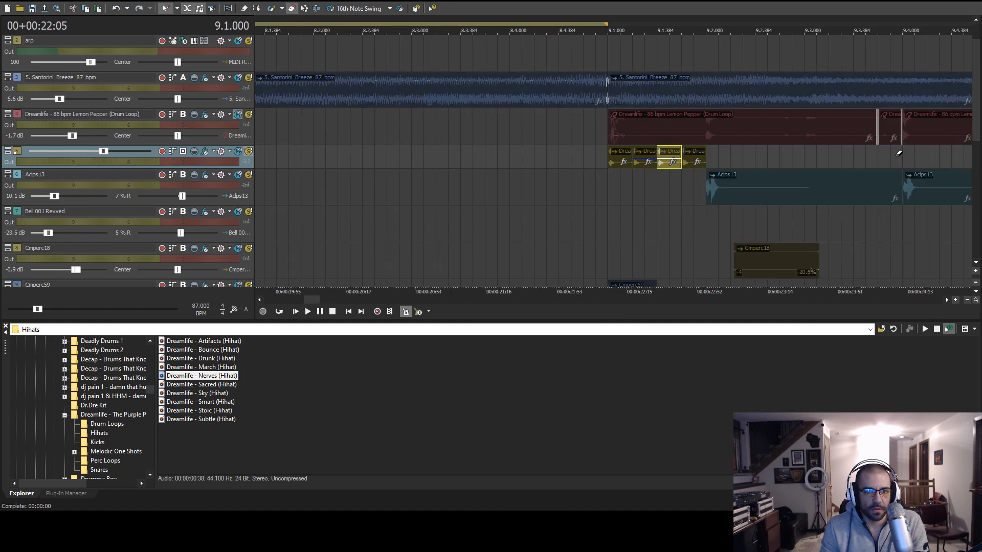
pyautogui.hotkey('ctrl', 'z')
# Play the hihat hits from 9.1 and compare them with playback starting at 9.2
pyautogui.press('space')
pyautogui.press('space')
pyautogui.click(707, 24)
pyautogui.press('space')
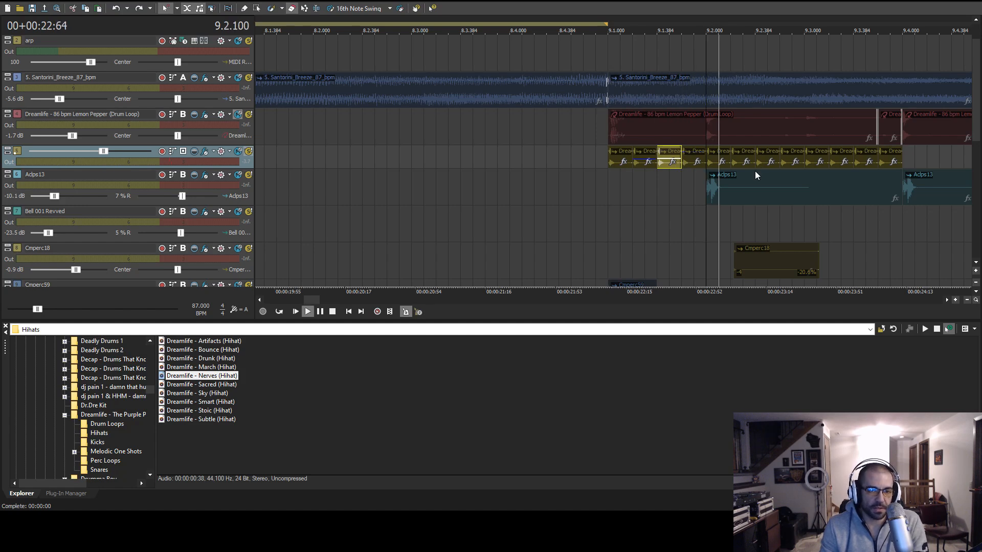
pyautogui.press('space')
# Replace the hihat hits after 9.2 with repeated copies of the four volume-varied hits from 9.1, filling the track up to 13.1
pyautogui.moveTo(811, 160); pyautogui.dragTo(895, 157)
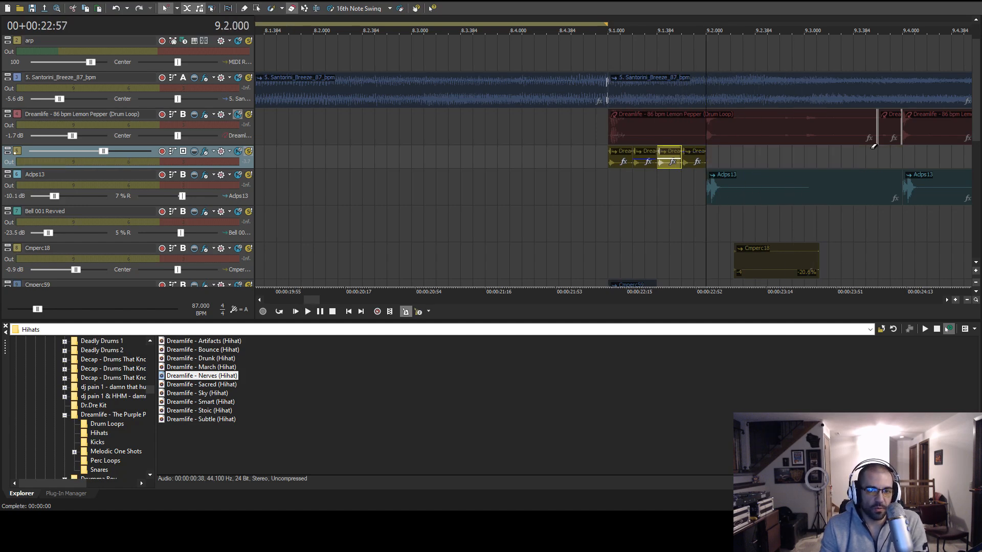
pyautogui.click(613, 25)
pyautogui.click(257, 8)
pyautogui.moveTo(703, 151); pyautogui.dragTo(614, 160)
pyautogui.hotkey('ctrl', 'c')
pyautogui.click(705, 159)
pyautogui.scroll(-3, 708, 164)
pyautogui.hotkey('ctrl', 'v')
pyautogui.hotkey('ctrl', 'v')
pyautogui.hotkey('ctrl', 'v')
pyautogui.hotkey('ctrl', 'v')
pyautogui.hotkey('ctrl', 'v')
pyautogui.hotkey('ctrl', 'v')
pyautogui.hotkey('ctrl', 'v')
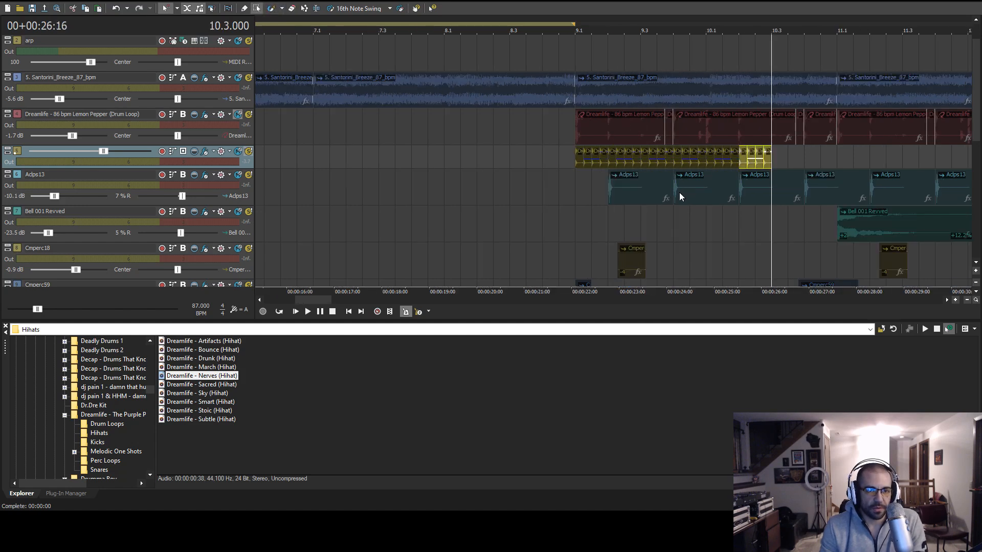
pyautogui.scroll(-1, 680, 197)
# Select the whole hihat pattern and shift it slightly late so its first hit starts at about 9.1.007
pyautogui.scroll(10, 655, 161)
pyautogui.moveTo(410, 161); pyautogui.dragTo(663, 161)
pyautogui.scroll(2, 685, 161)
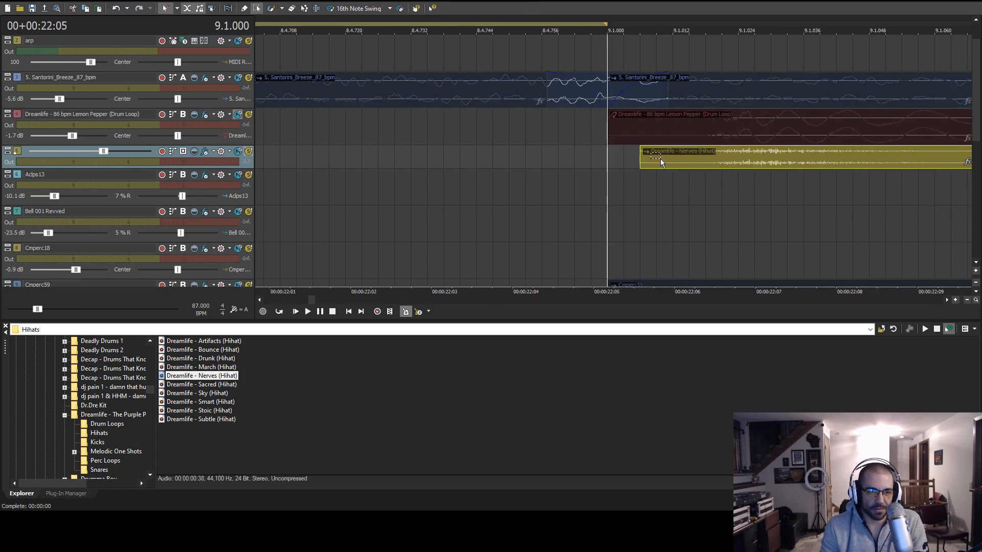
pyautogui.scroll(1, 744, 174)
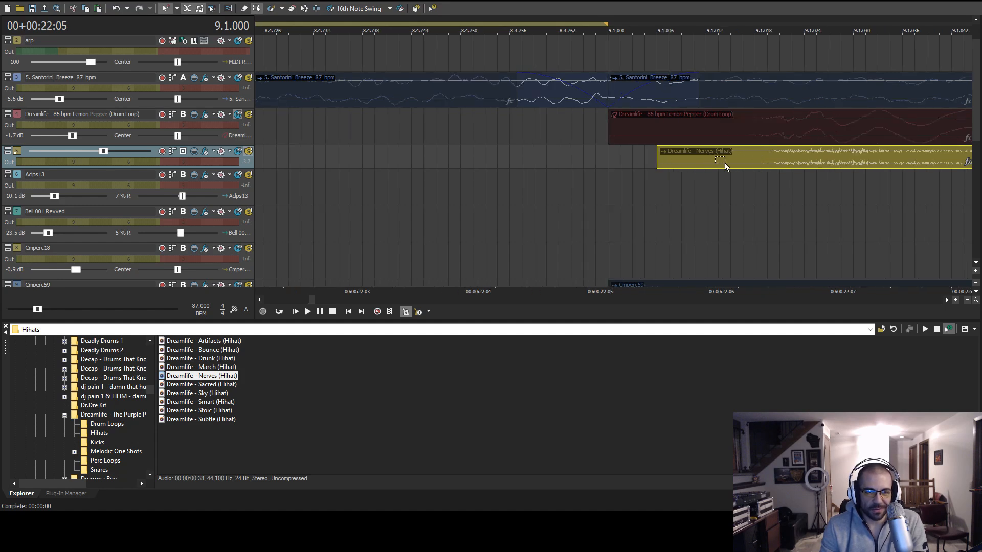
pyautogui.moveTo(709, 166); pyautogui.dragTo(721, 166)
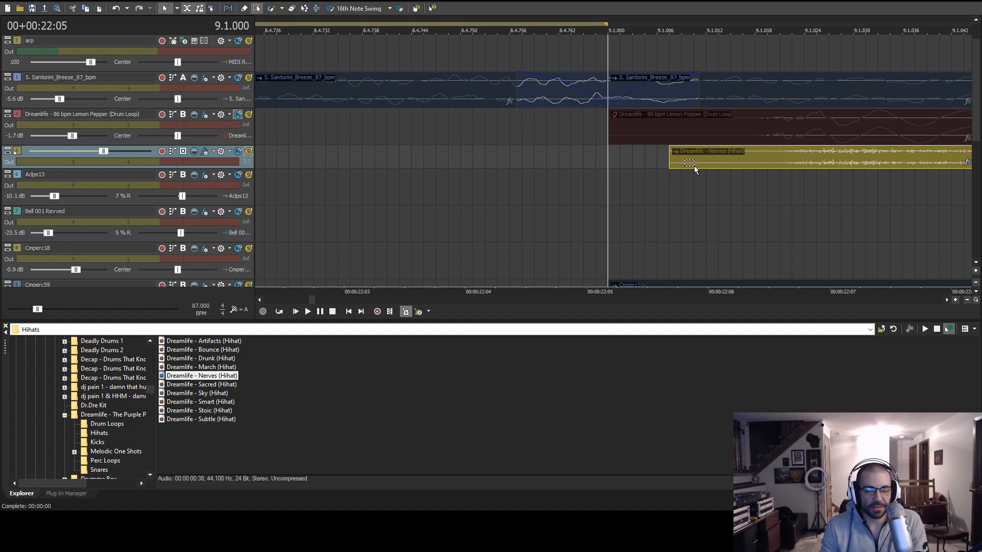
# Play the shifted hihat pattern from 9.1
pyautogui.scroll(-8, 687, 174)
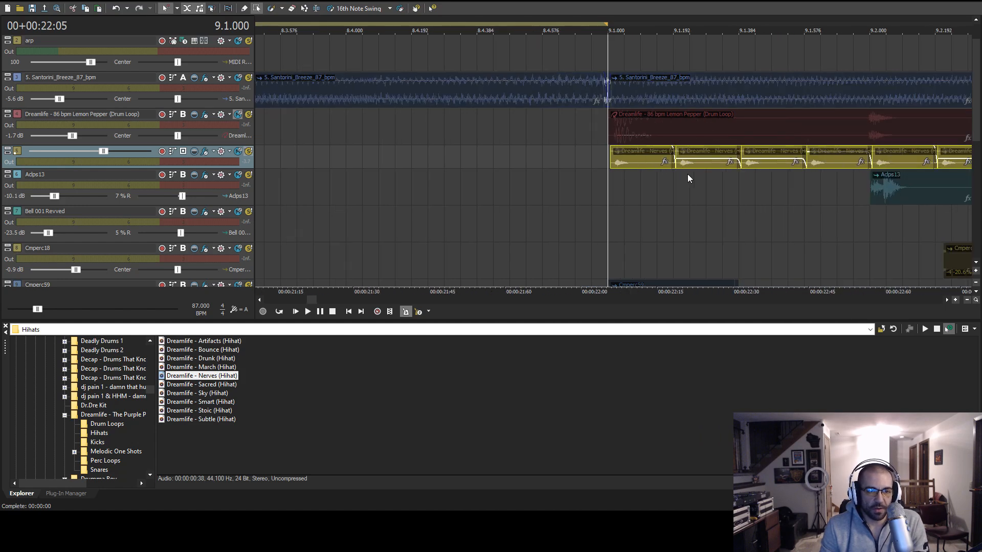
pyautogui.press('space')
pyautogui.scroll(-2, 688, 174)
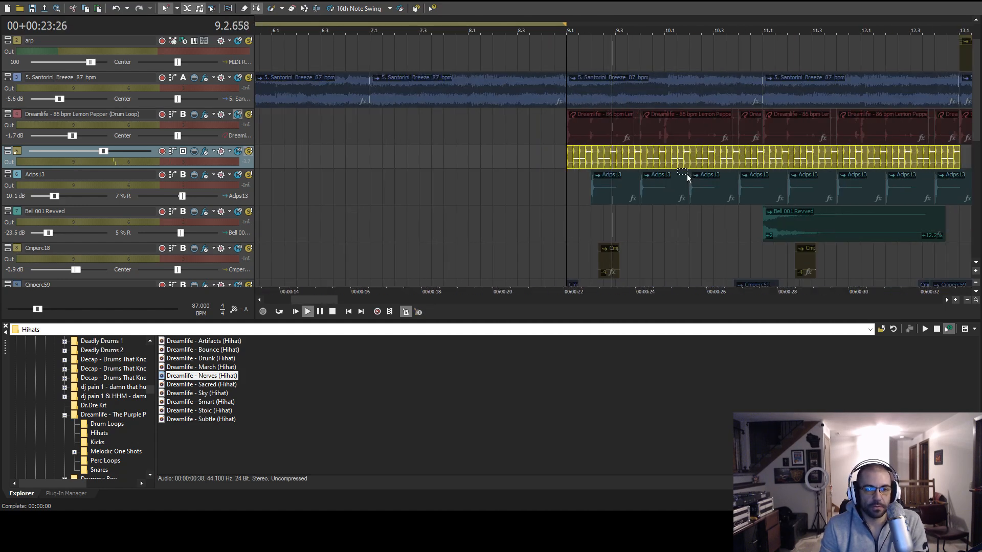
pyautogui.scroll(-2, 699, 183)
pyautogui.press('space')
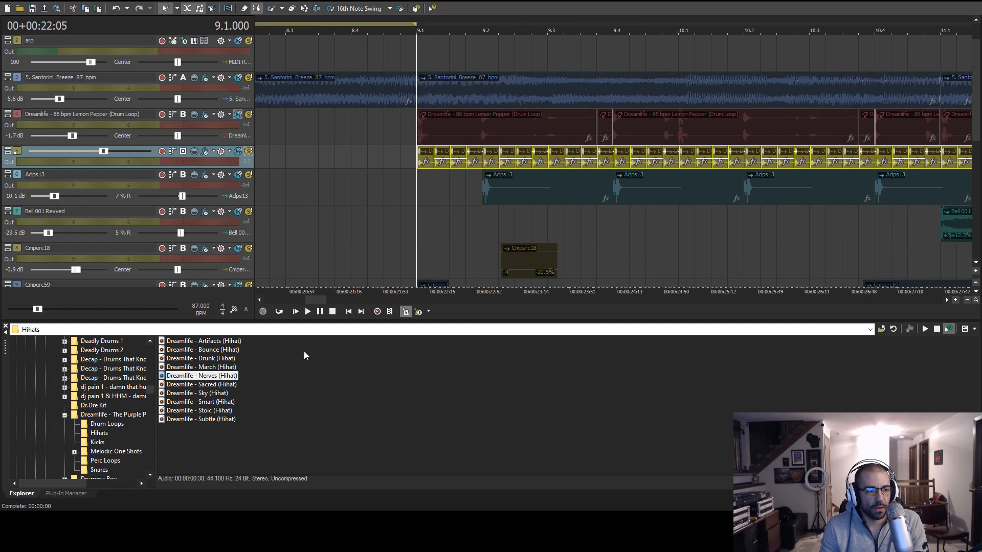
# Audition the Dreamlife kicks and add Dreamlife - DG (Kick) on a new track below the hihat track
pyautogui.click(328, 379)
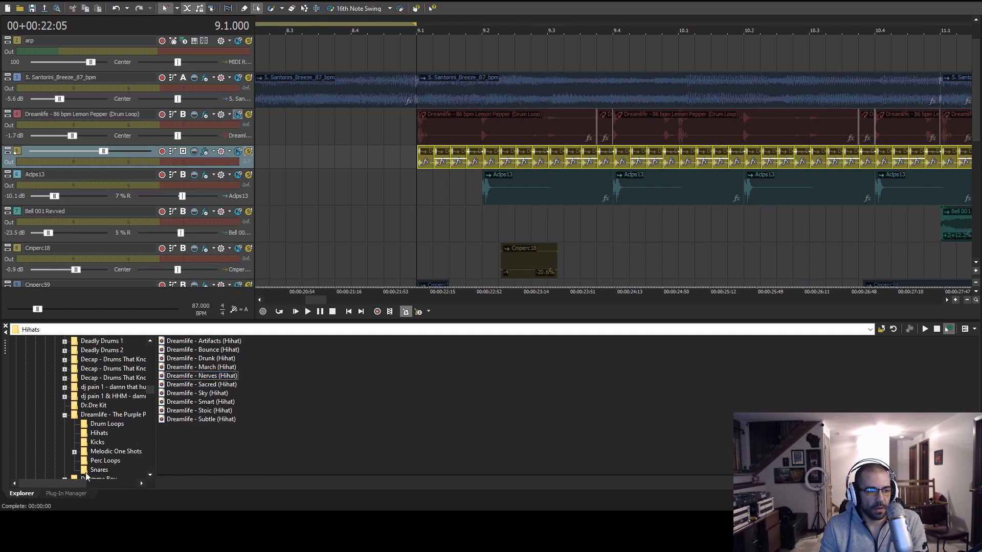
pyautogui.click(215, 394)
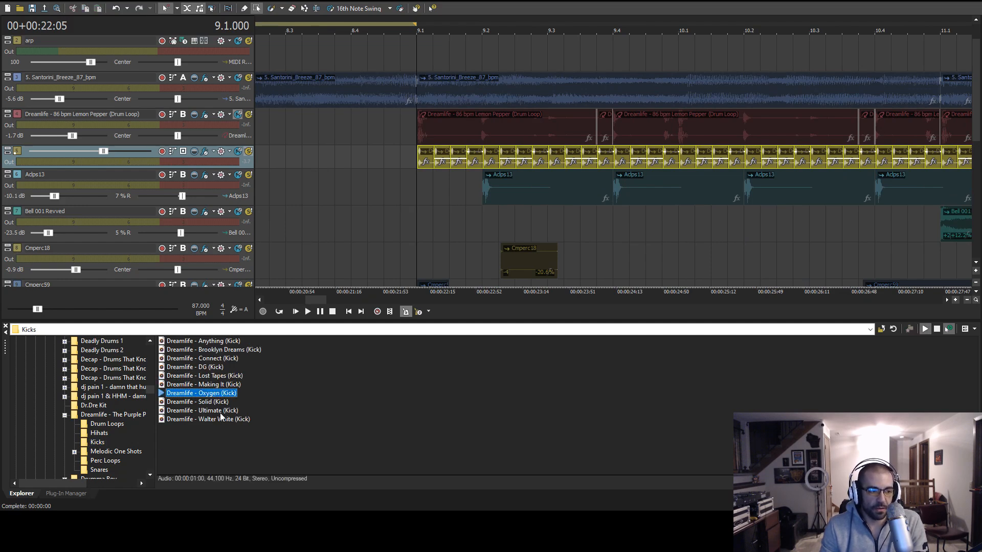
pyautogui.click(228, 384)
pyautogui.click(216, 368)
pyautogui.click(228, 359)
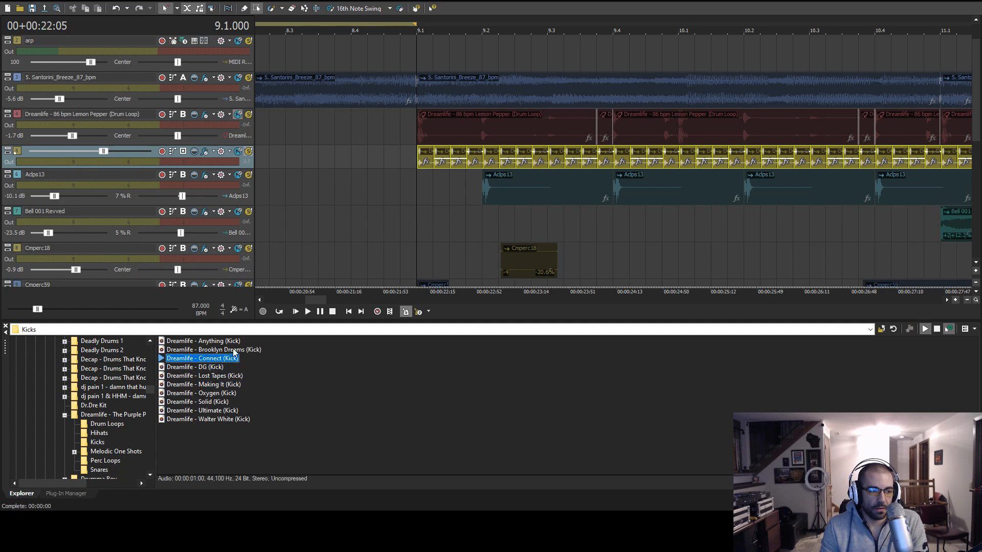
pyautogui.click(233, 350)
pyautogui.click(221, 341)
pyautogui.click(238, 352)
pyautogui.moveTo(207, 368); pyautogui.dragTo(239, 173)
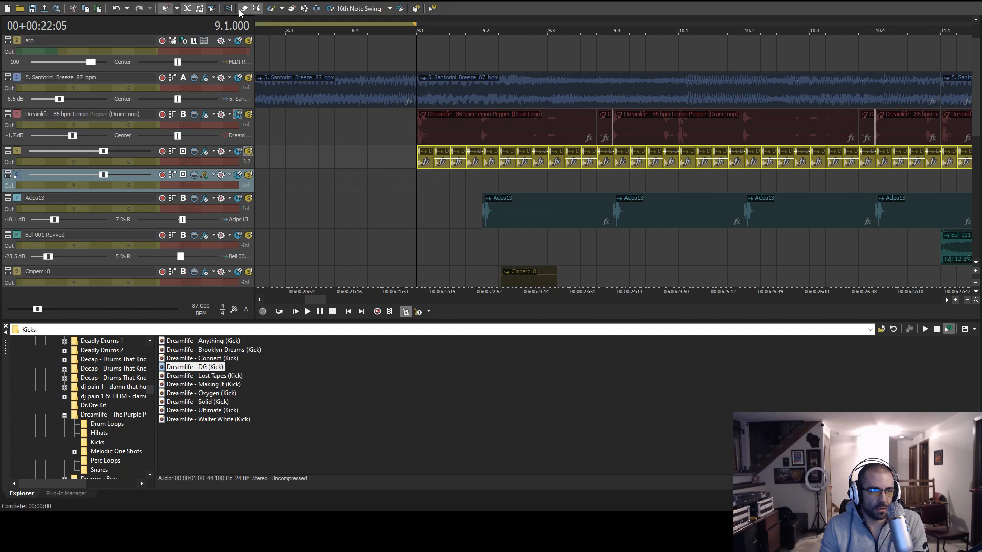
# Place Dreamlife - DG (Kick) hits on the kick track at 9.1.000, 9.4.576 and 10.1.000
pyautogui.click(422, 183)
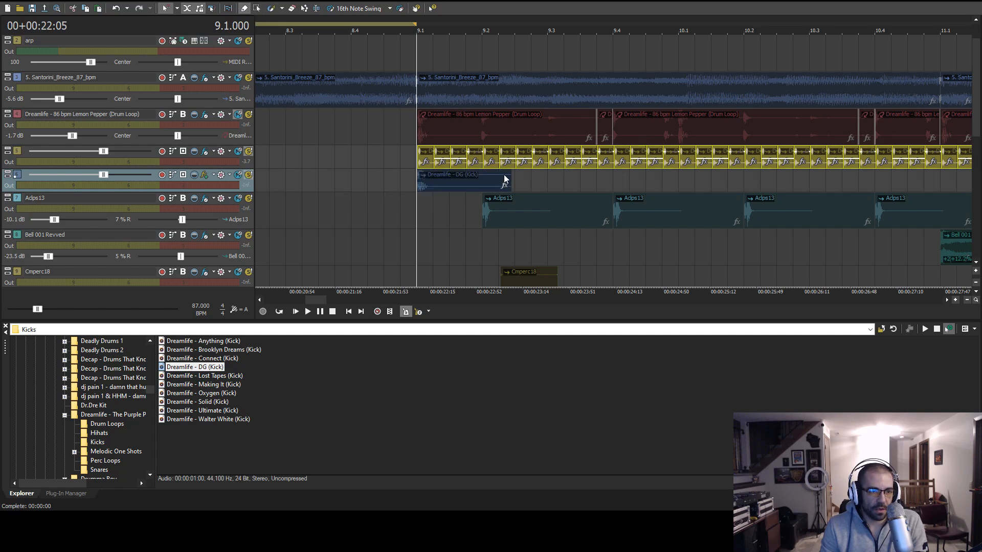
pyautogui.click(660, 178)
pyautogui.scroll(4, 679, 179)
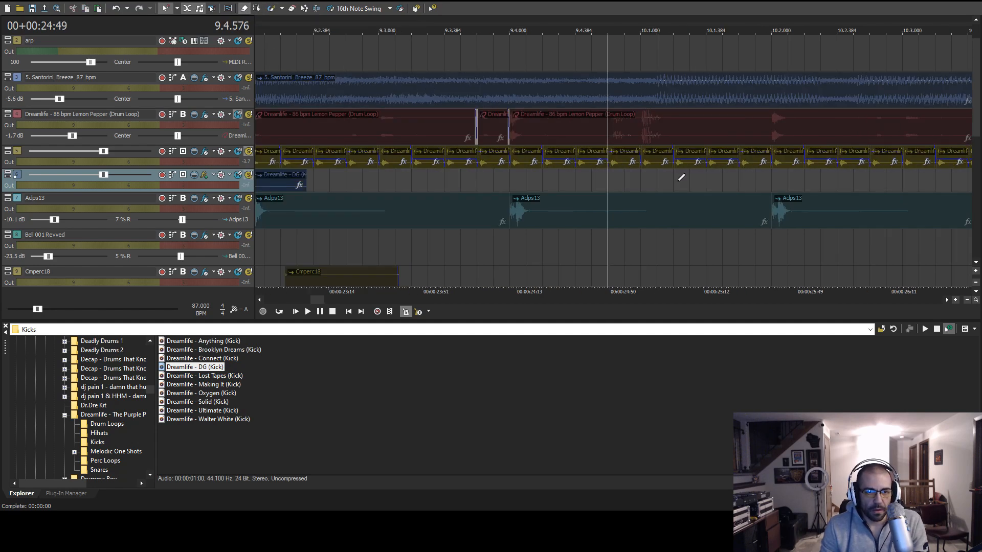
pyautogui.moveTo(609, 182)
pyautogui.mouseDown()
pyautogui.moveTo(709, 182)
pyautogui.moveTo(702, 186)
pyautogui.mouseUp()
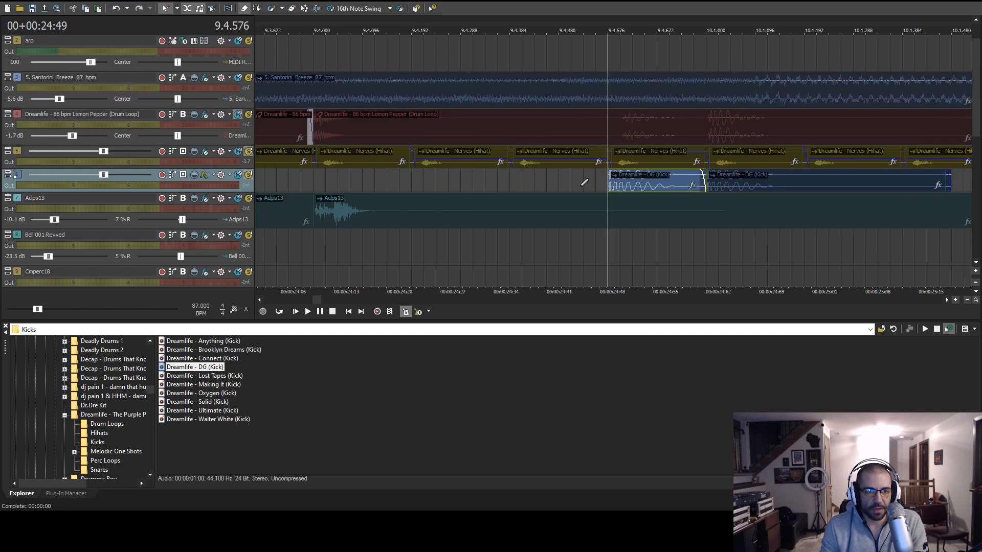
pyautogui.scroll(-3, 612, 185)
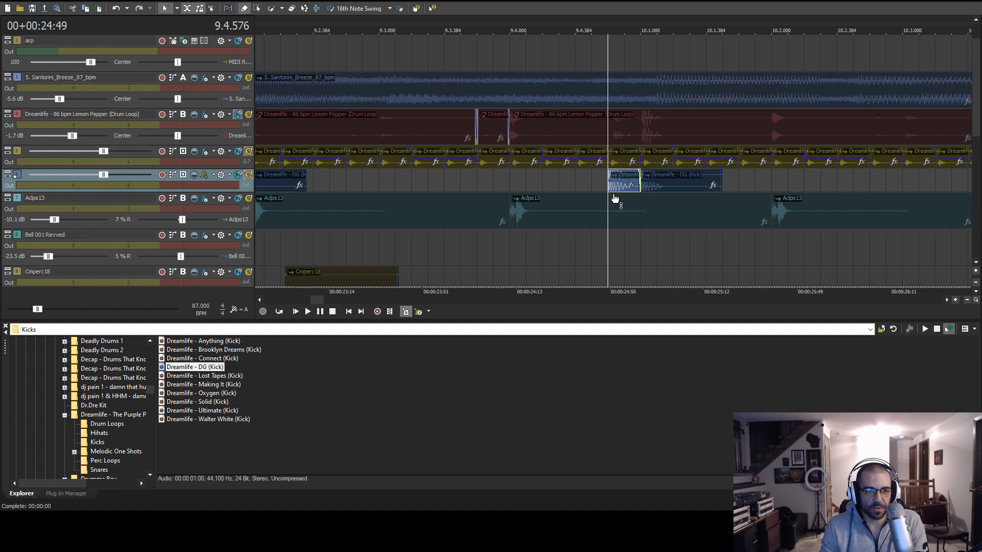
pyautogui.click(647, 182)
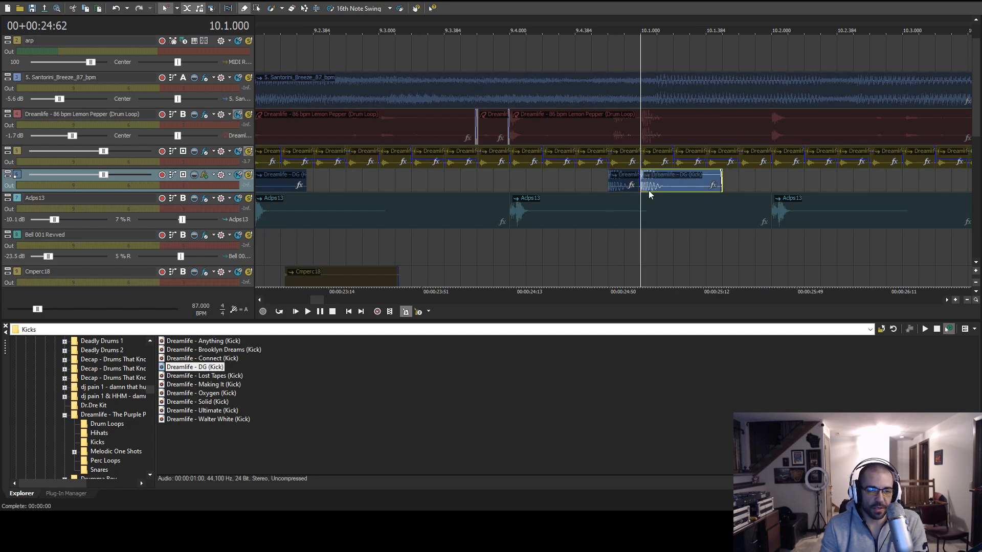
# Play the two consecutive kicks around 10.1 with the hihat pattern
pyautogui.click(566, 184)
pyautogui.press('space')
pyautogui.press('space')
pyautogui.press('space')
pyautogui.press('space')
# Shift the pickup kick before 10.1 late to about 9.4.606 and fit its tail up to the kick at 10.1.000
pyautogui.click(609, 182)
pyautogui.scroll(2, 683, 185)
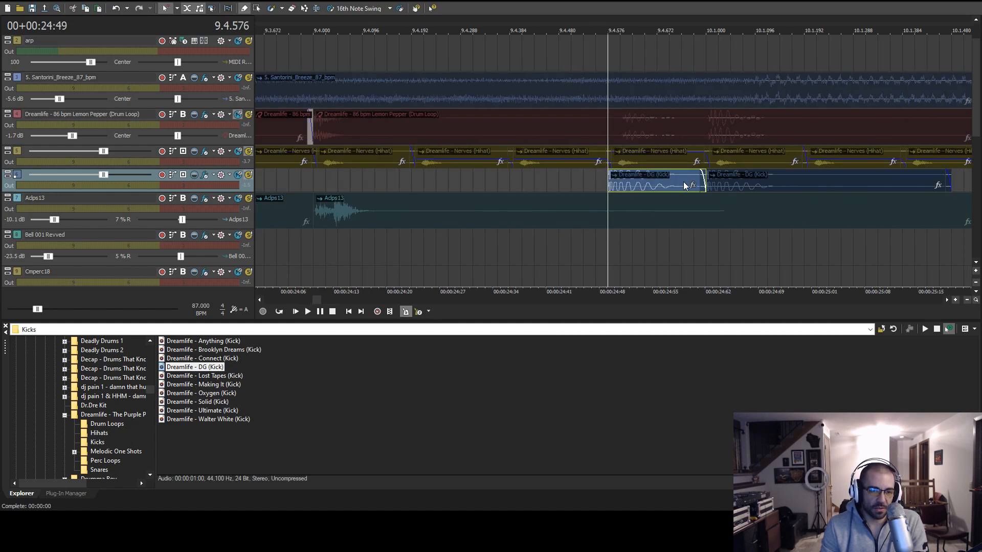
pyautogui.click(683, 180)
pyautogui.press('s')
pyautogui.scroll(1, 650, 189)
pyautogui.press('Delete')
pyautogui.click(484, 185)
pyautogui.scroll(1, 481, 186)
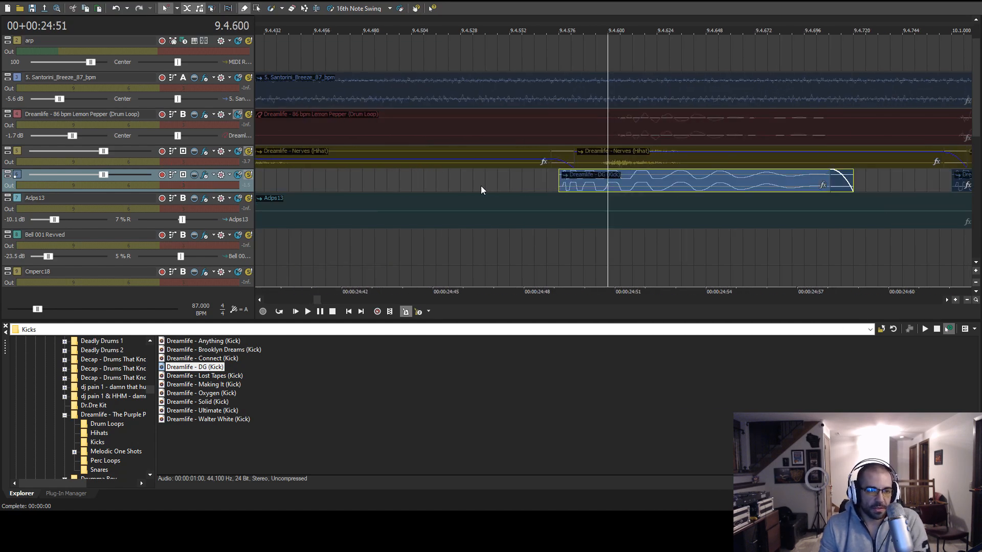
pyautogui.moveTo(572, 184); pyautogui.dragTo(637, 191)
pyautogui.moveTo(914, 185); pyautogui.dragTo(953, 186)
# Play the delayed pickup kick from just before 9.4.576
pyautogui.scroll(-1, 631, 195)
pyautogui.click(546, 185)
pyautogui.press('space')
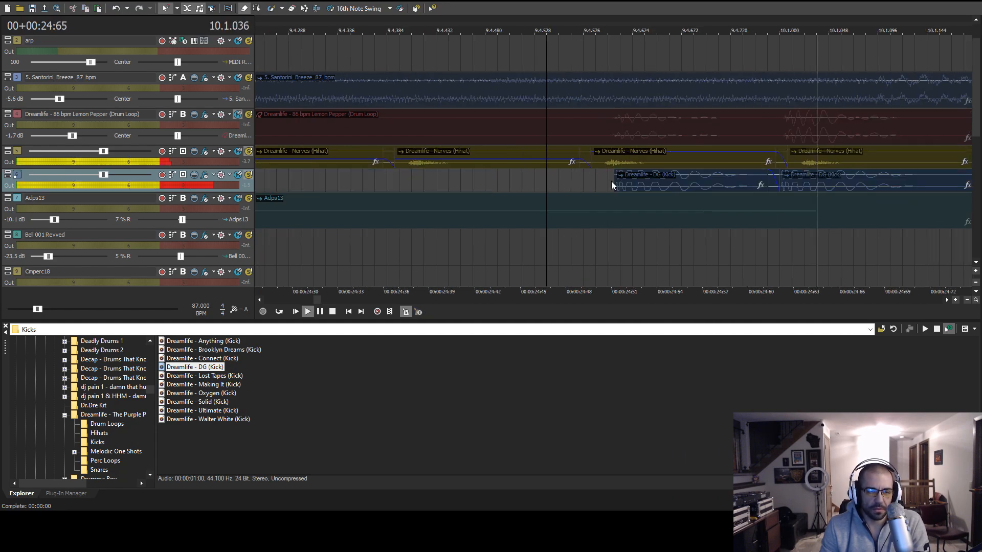
pyautogui.scroll(-2, 612, 181)
pyautogui.press('space')
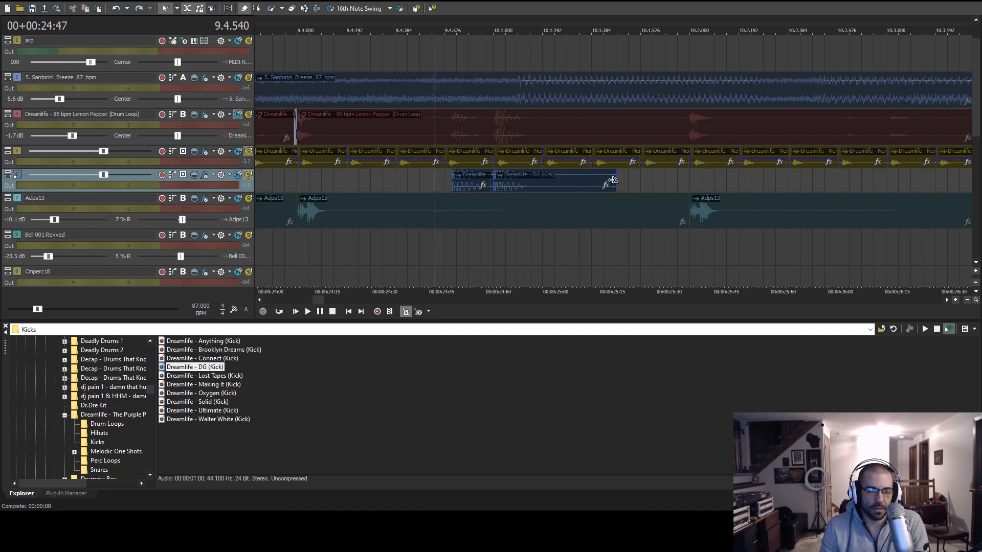
# Slightly lower the volume of the pickup kick at 9.4.606 and play it from about 9.4.516
pyautogui.scroll(2, 675, 187)
pyautogui.scroll(1, 643, 186)
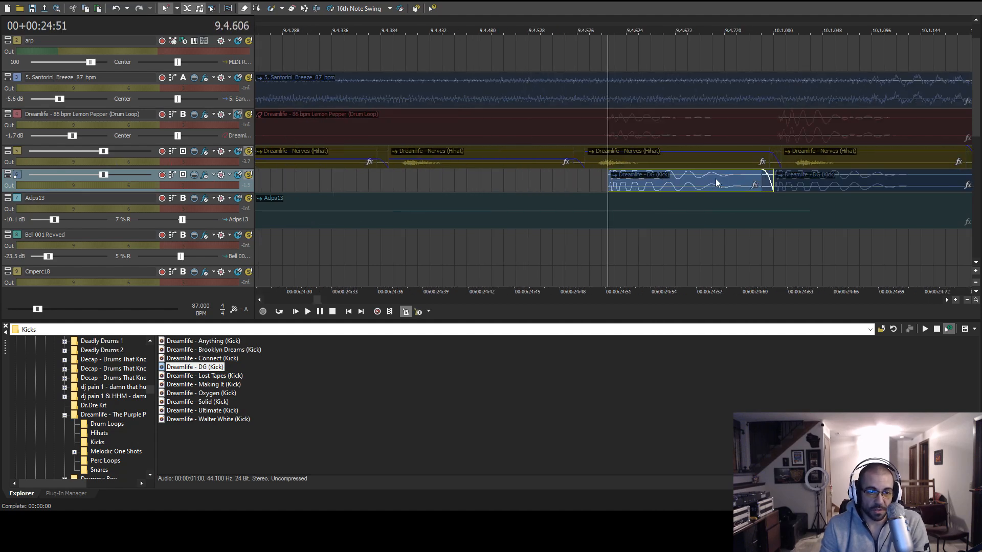
pyautogui.click(615, 128)
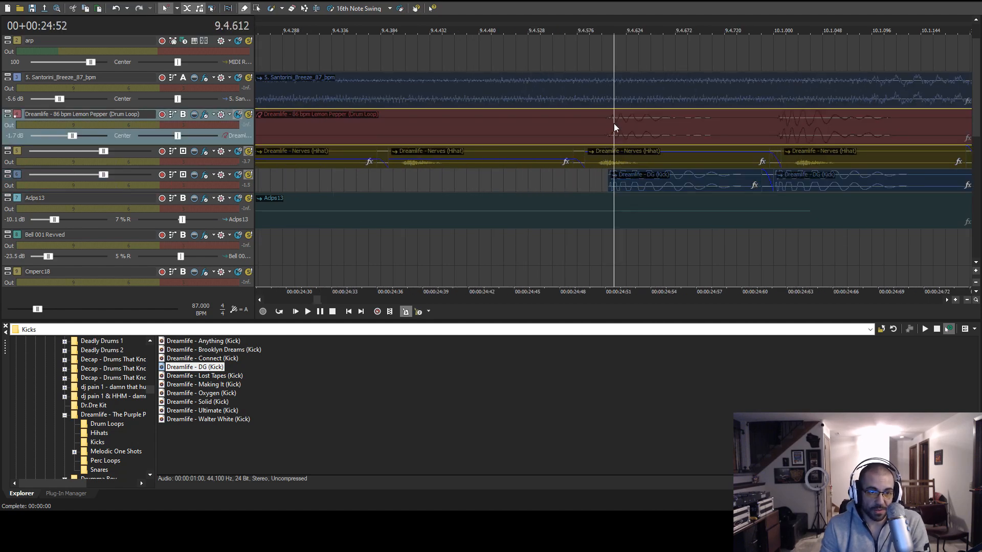
pyautogui.click(699, 181)
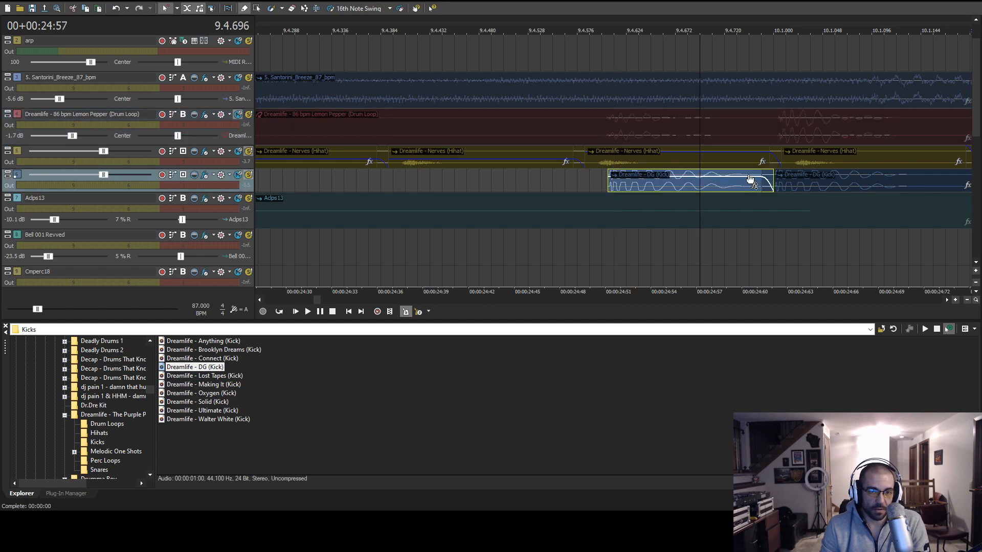
pyautogui.click(519, 189)
pyautogui.press('space')
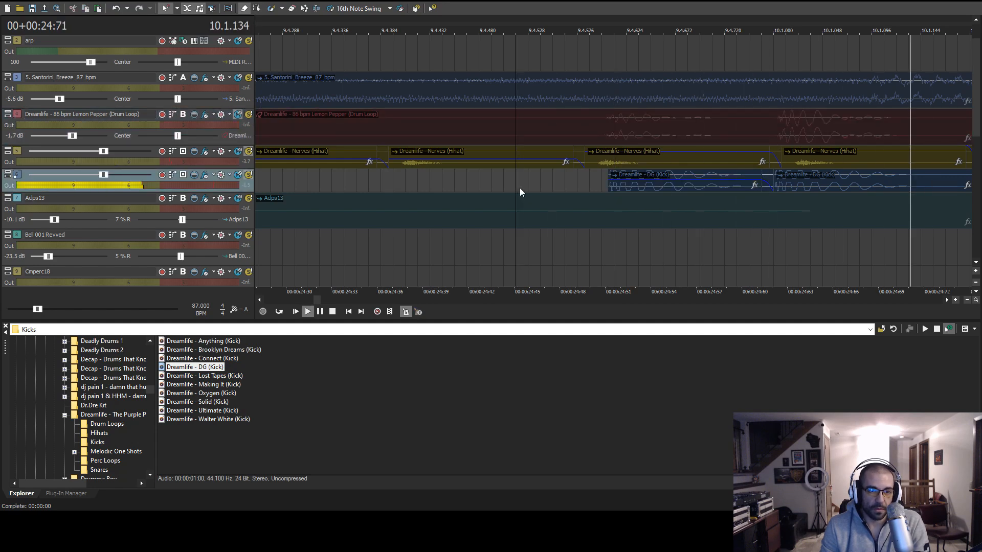
pyautogui.press('space')
pyautogui.scroll(-2, 572, 218)
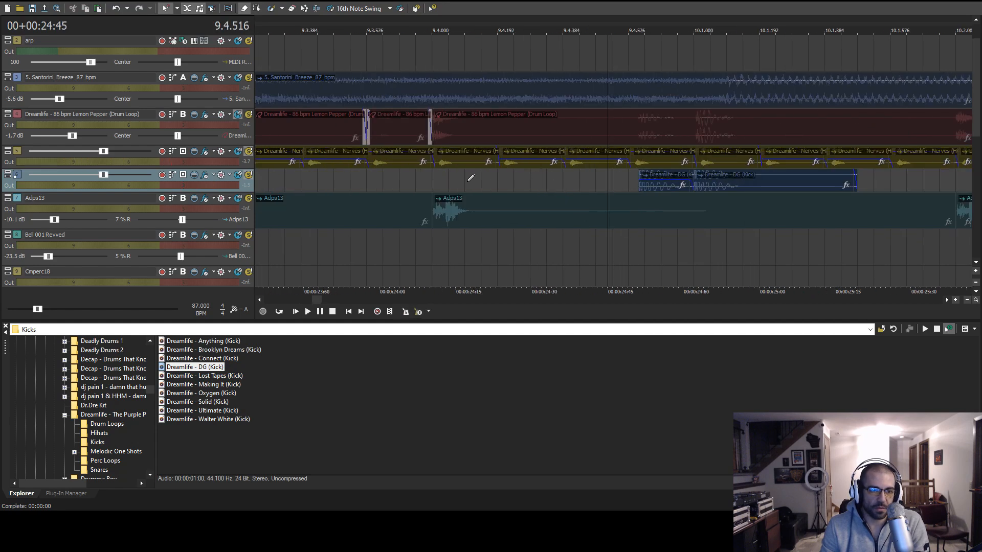
# Play the whole kick pattern with the hihats from around 9.1
pyautogui.scroll(-3, 463, 179)
pyautogui.click(406, 186)
pyautogui.press('space')
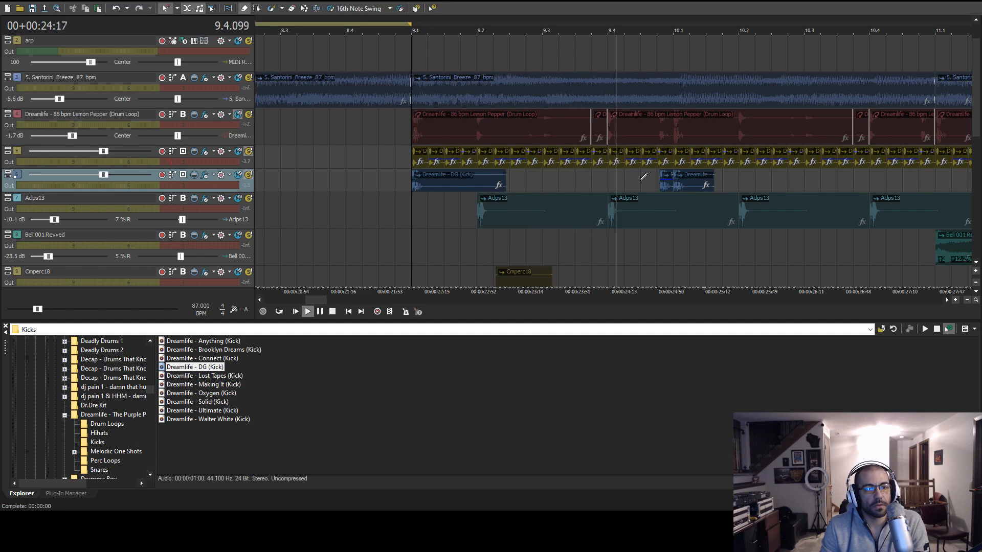
pyautogui.press('space')
# Copy the three kicks of the first two bars and paste them starting at 11.1
pyautogui.click(669, 182)
pyautogui.press('space')
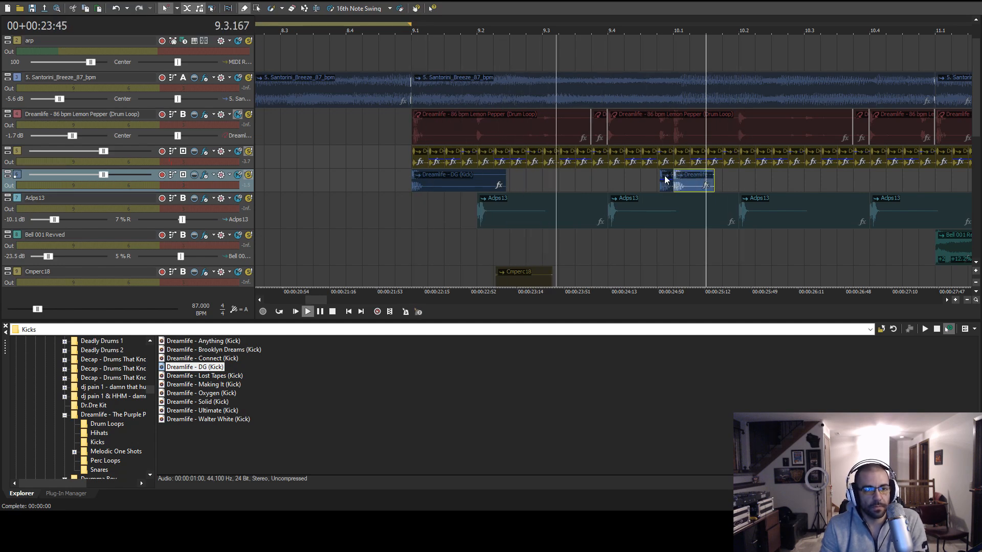
pyautogui.keyDown('ctrl'); pyautogui.click(470, 180); pyautogui.keyUp('ctrl')
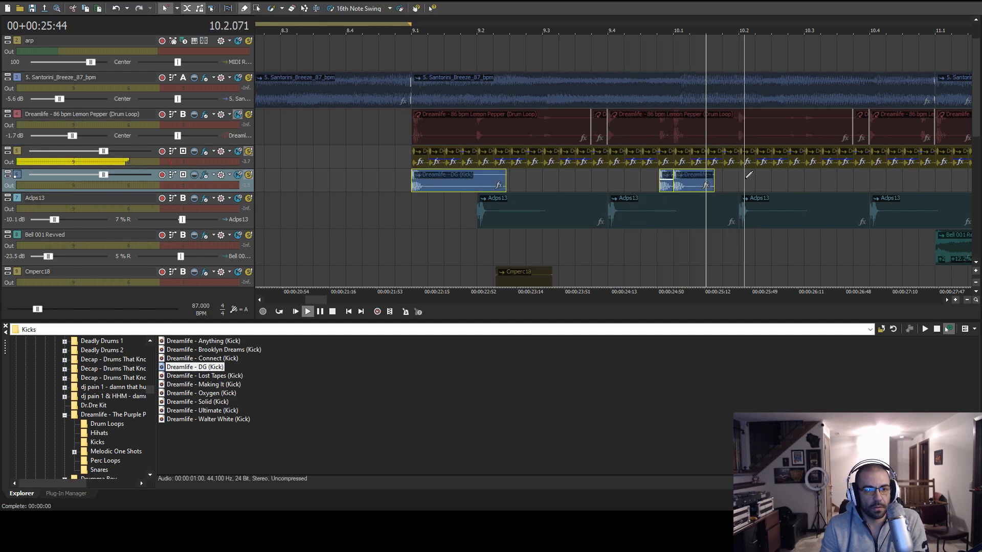
pyautogui.scroll(-1, 747, 178)
pyautogui.click(727, 180)
pyautogui.hotkey('ctrl', 'v')
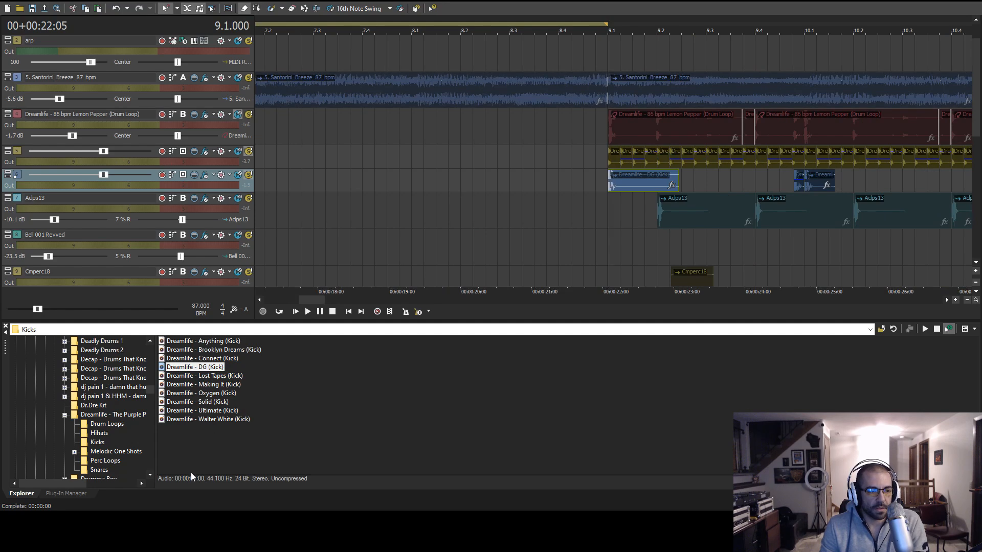
# Add Dreamlife - Blessed (Snare) on a new track above the hihats, with hits at 9.2, 9.4 and 10.2
pyautogui.click(104, 469)
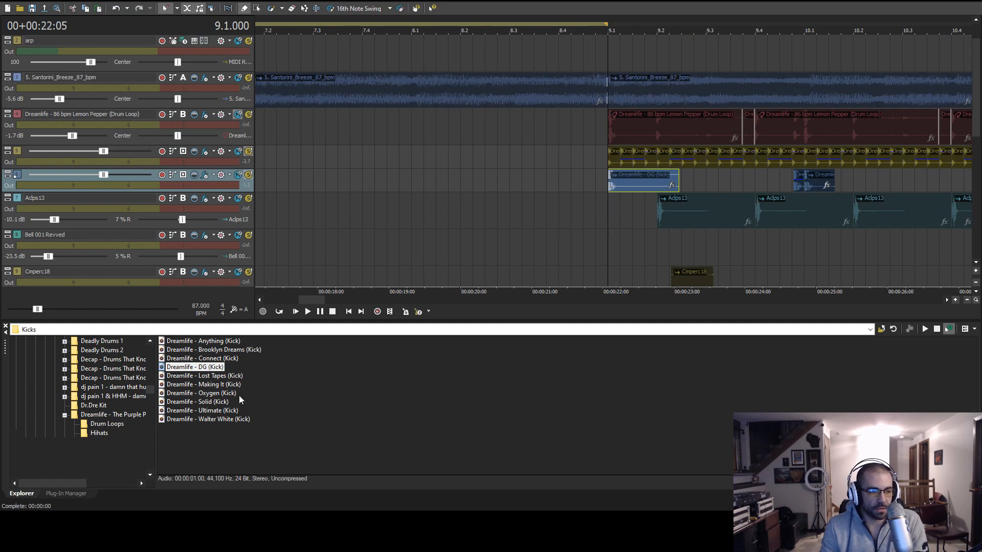
pyautogui.press('space')
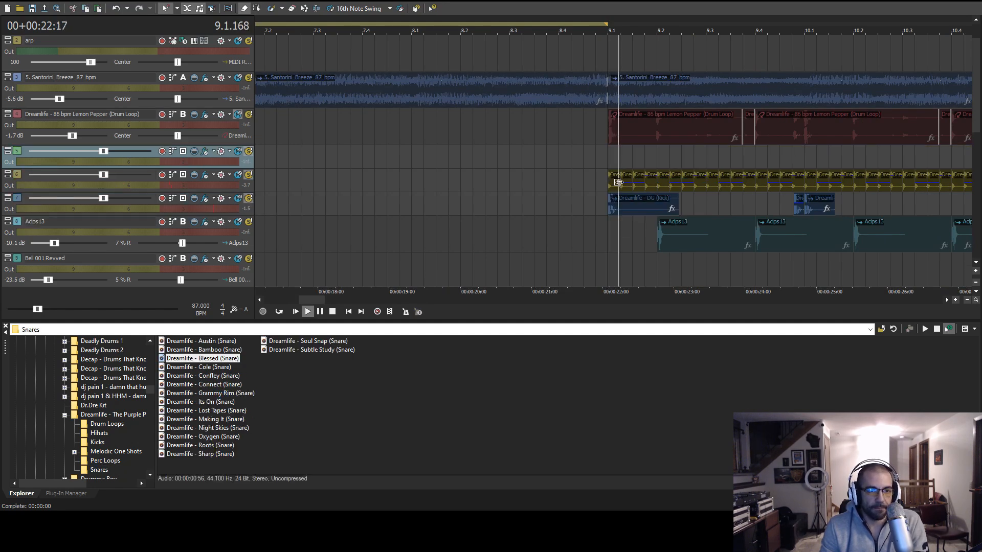
pyautogui.click(660, 156)
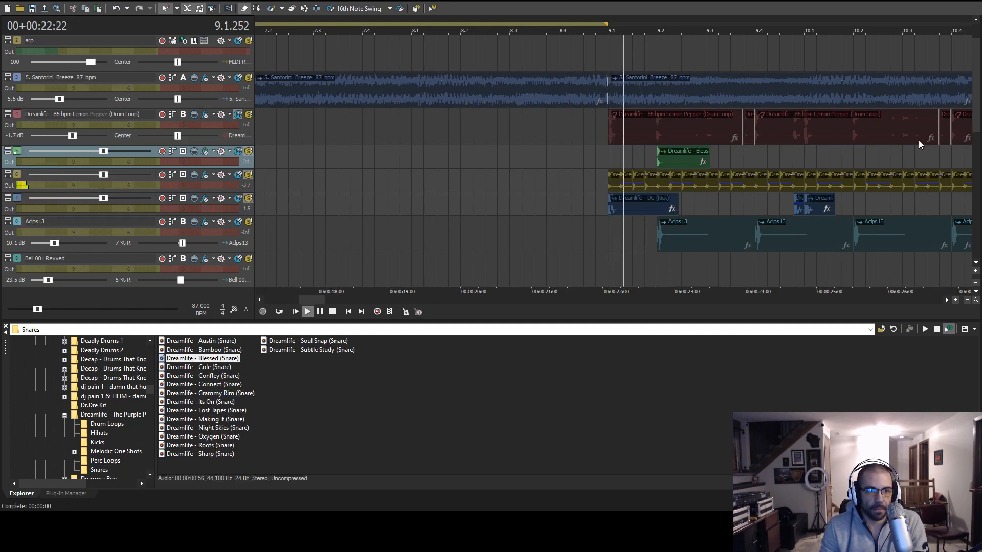
pyautogui.click(759, 156)
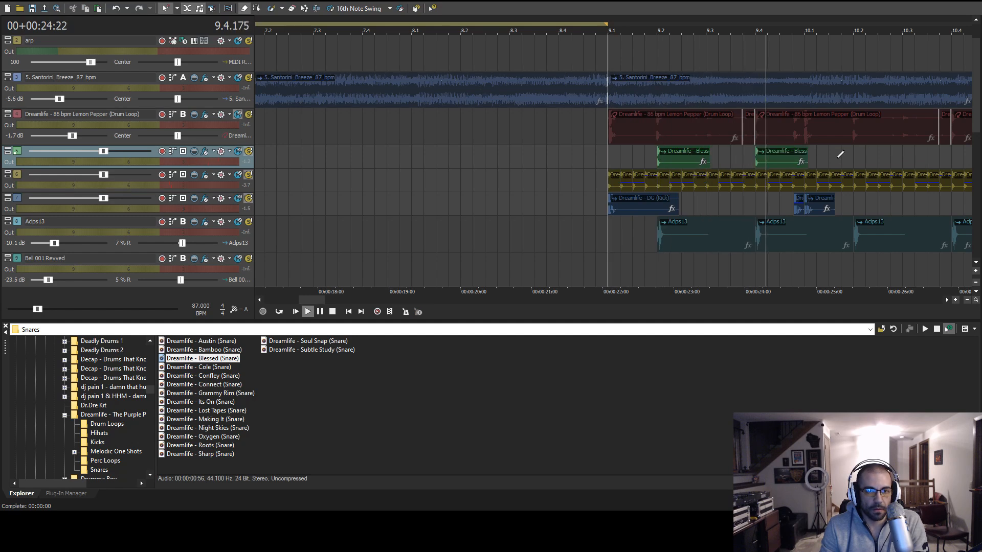
pyautogui.scroll(-1, 840, 155)
pyautogui.press('space')
pyautogui.press('space')
pyautogui.click(784, 152)
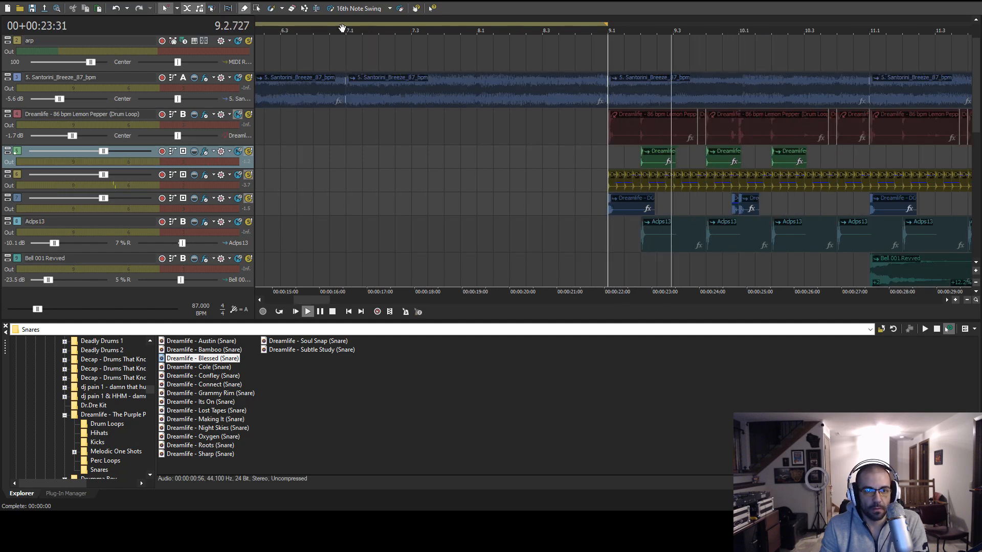
# Copy the snare hit at 10.2 and paste it at 10.4
pyautogui.click(258, 10)
pyautogui.scroll(-1, 689, 177)
pyautogui.click(753, 158)
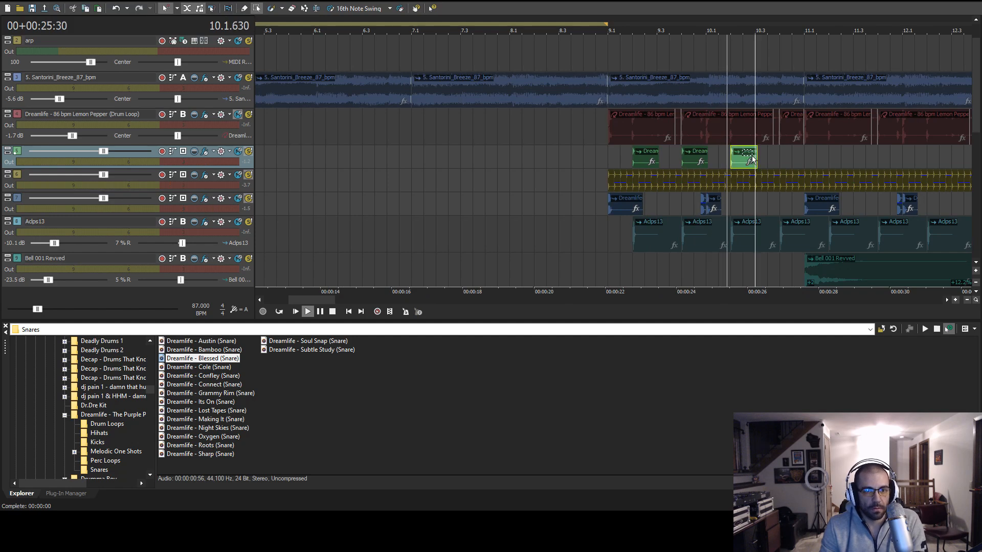
pyautogui.click(778, 162)
pyautogui.hotkey('ctrl', 'v')
# Copy the four snare hits and paste them after 11.1 so the pattern fills up to 13.1
pyautogui.moveTo(793, 164); pyautogui.dragTo(597, 160)
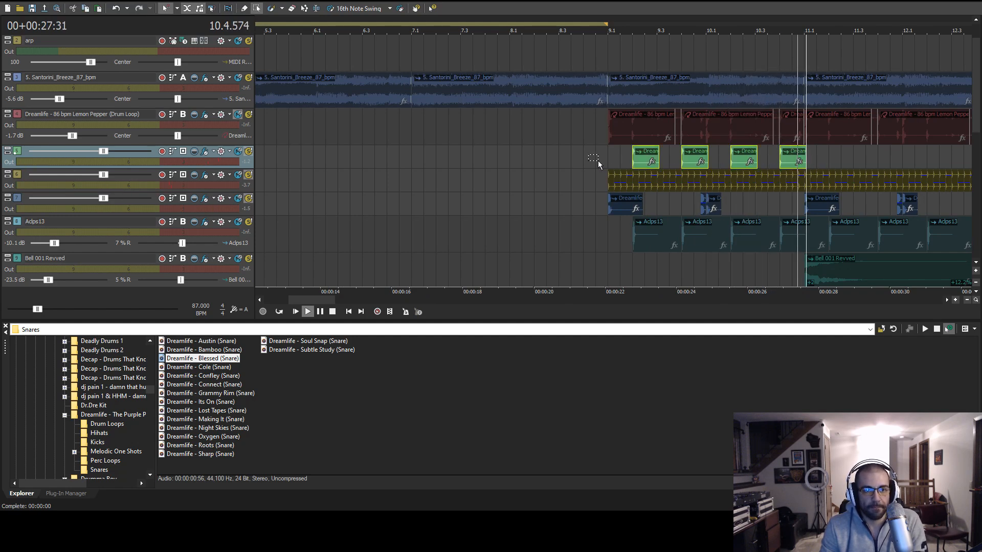
pyautogui.click(824, 156)
pyautogui.hotkey('ctrl', 'v')
pyautogui.scroll(-1, 824, 156)
pyautogui.press('space')
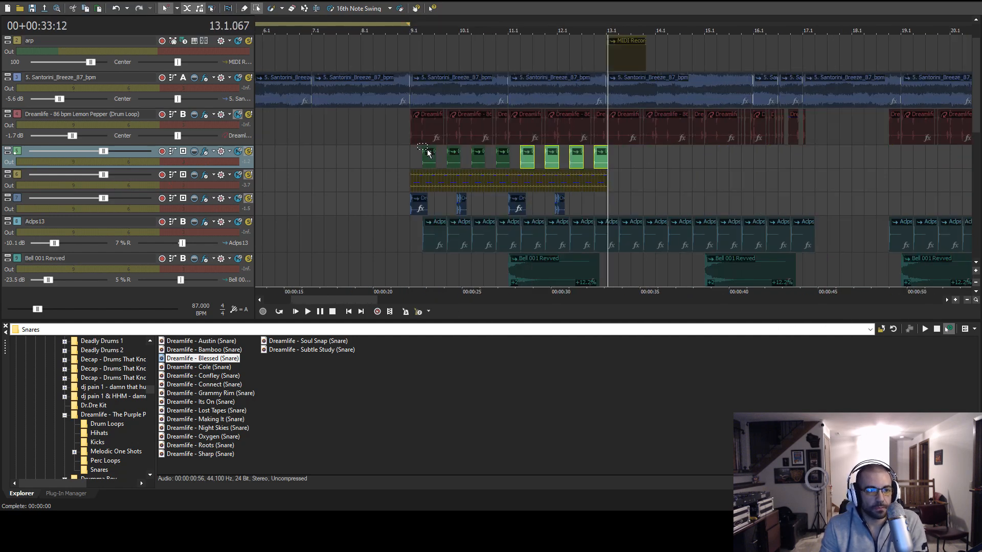
# Solo the Adps13 track together with the new drum tracks and play them from 9.2
pyautogui.click(403, 160)
pyautogui.moveTo(273, 220); pyautogui.dragTo(265, 229)
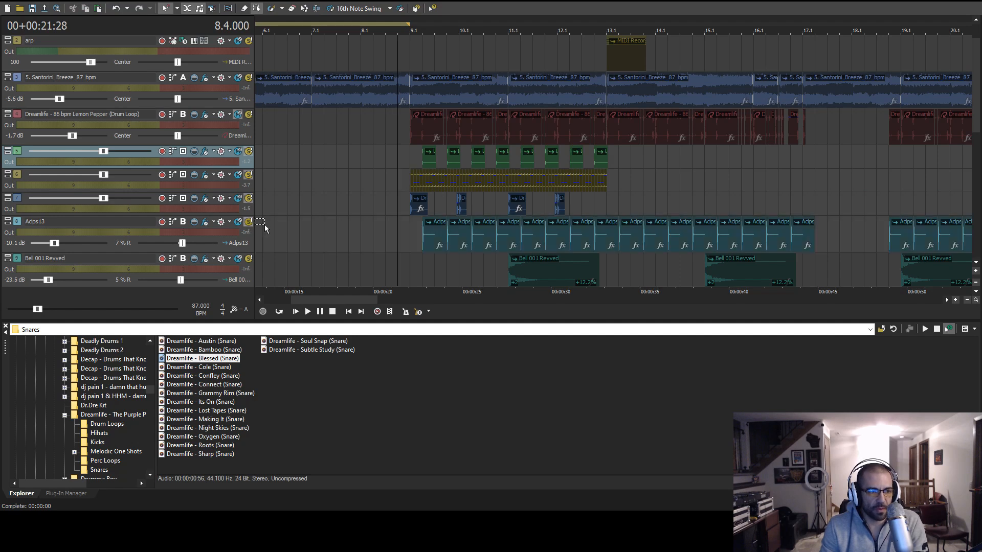
pyautogui.click(424, 239)
pyautogui.scroll(2, 544, 249)
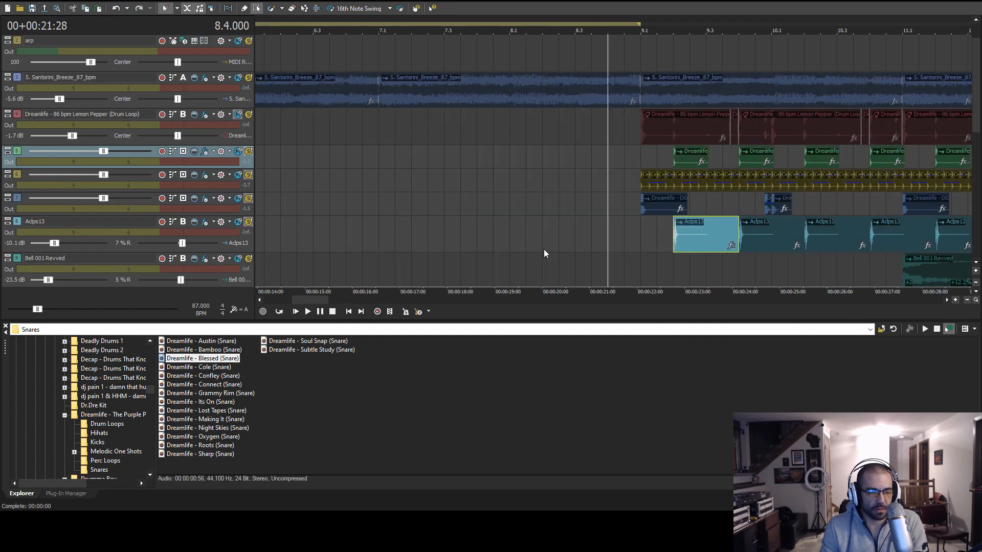
pyautogui.click(664, 242)
pyautogui.press('space')
pyautogui.press('space')
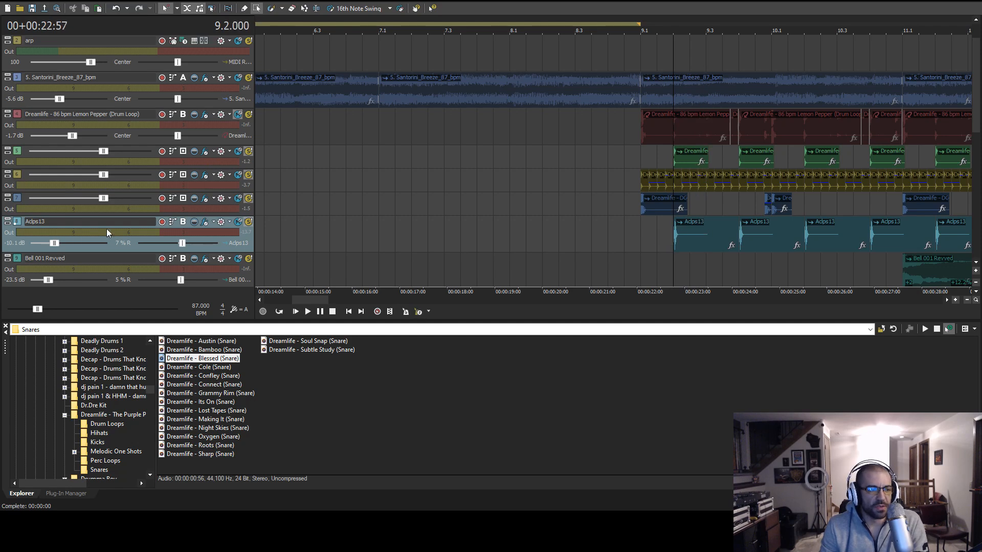
# Set the Adps13 track volume to -11.0 dB and play the layered drums from 9.2
pyautogui.press('space')
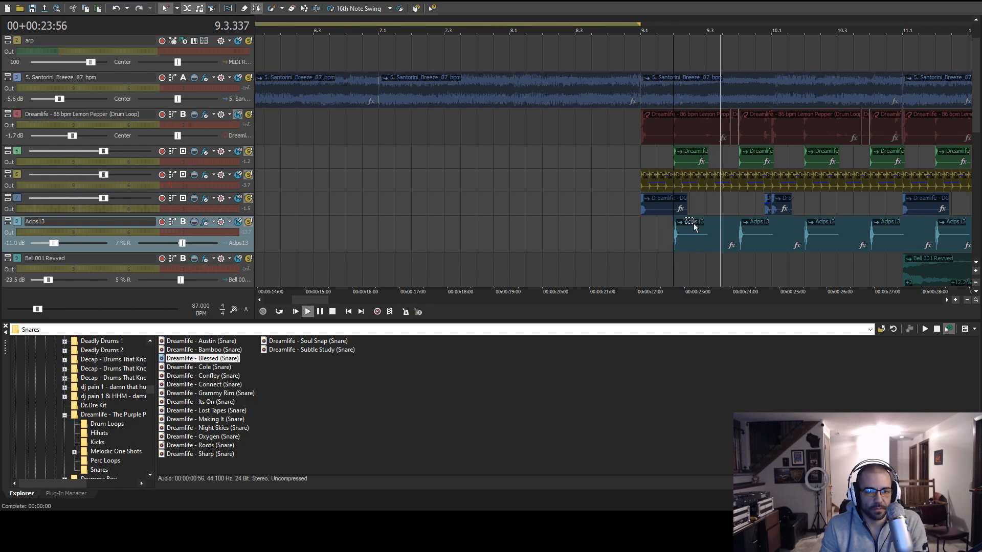
pyautogui.scroll(-2, 698, 225)
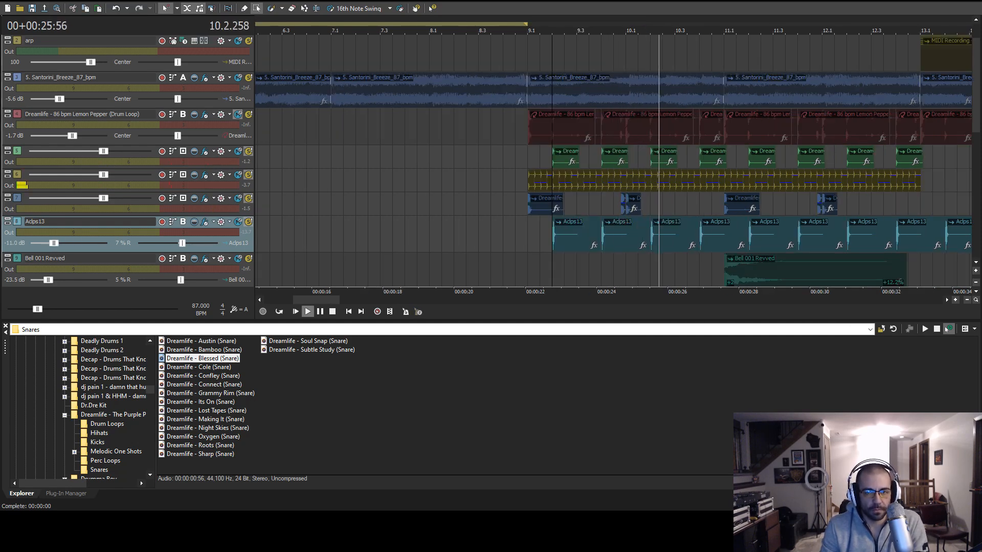
pyautogui.moveTo(975, 118)
pyautogui.mouseDown()
pyautogui.moveTo(976, 143)
pyautogui.moveTo(976, 131)
pyautogui.mouseUp()
pyautogui.press('space')
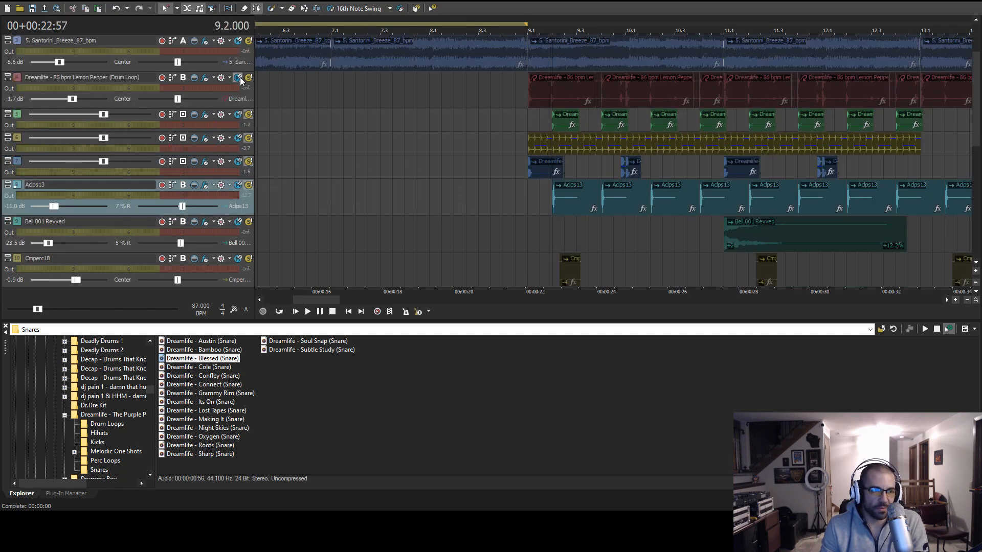
# Unsolo the snare, hihat, kick and Adps13 tracks and play the full beat from 9.1
pyautogui.click(120, 78)
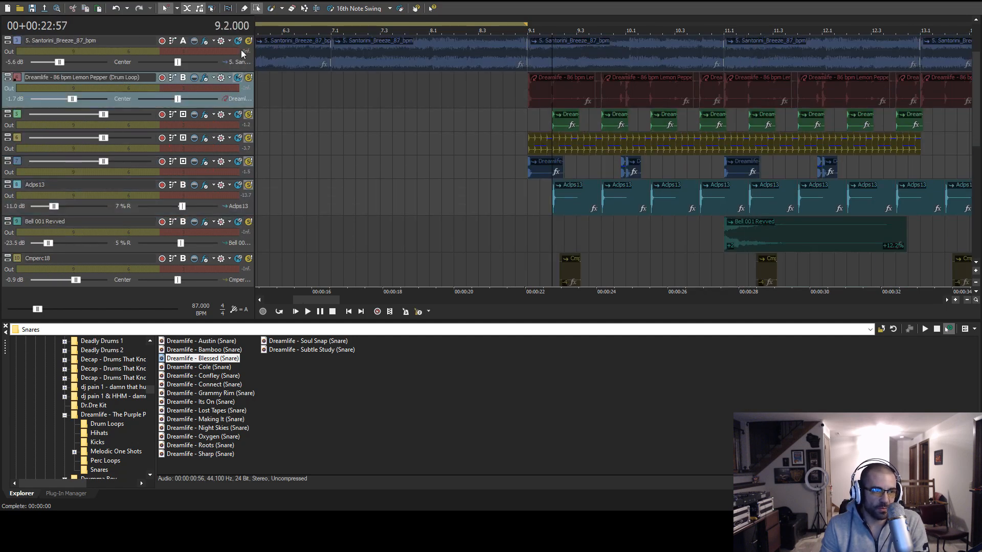
pyautogui.click(249, 115)
pyautogui.click(249, 138)
pyautogui.click(249, 161)
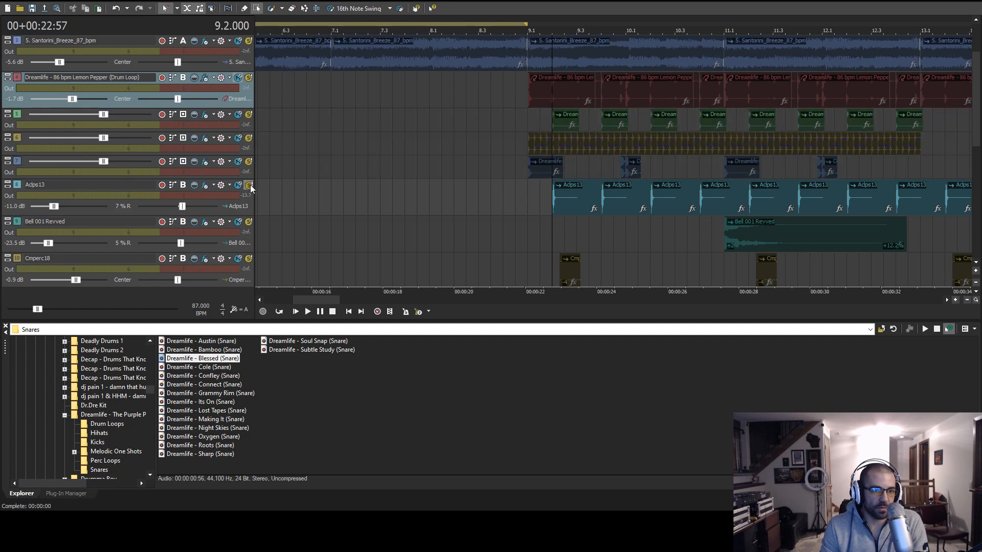
pyautogui.click(249, 185)
pyautogui.click(529, 203)
pyautogui.press('space')
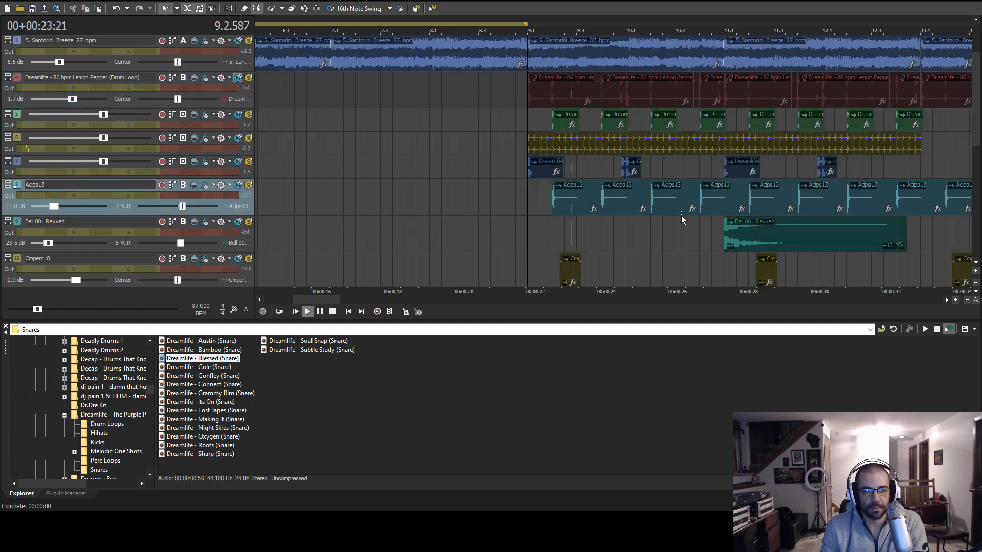
# Raise the snare track's volume slightly while the full beat plays, and stop playback
pyautogui.moveTo(100, 116); pyautogui.dragTo(106, 115)
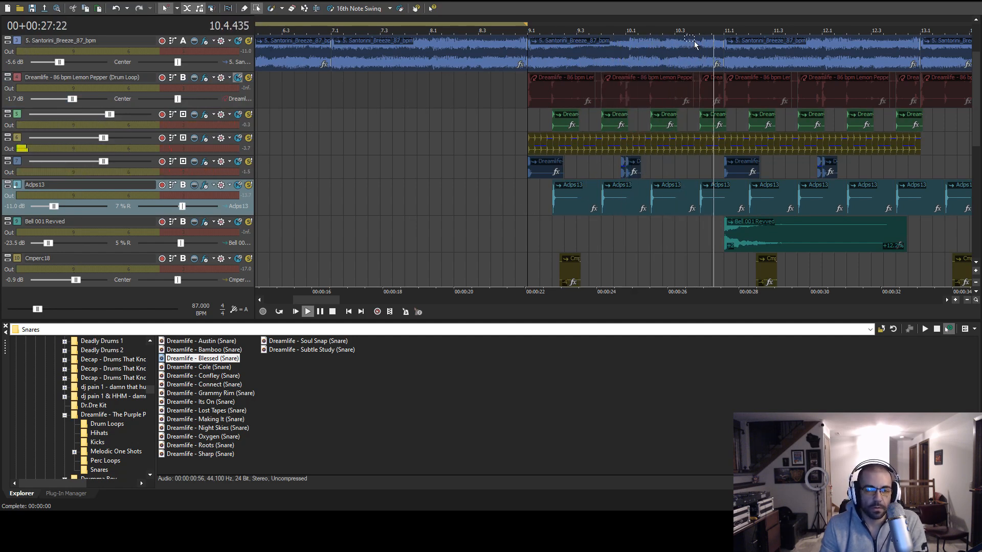
pyautogui.press('space')
# Examine where the Cmperc59 clip before 10.4 starts against the grid, placing the cursor at its start, 10.3.624
pyautogui.moveTo(976, 134); pyautogui.dragTo(969, 178)
pyautogui.click(691, 195)
pyautogui.scroll(3, 677, 201)
pyautogui.click(625, 194)
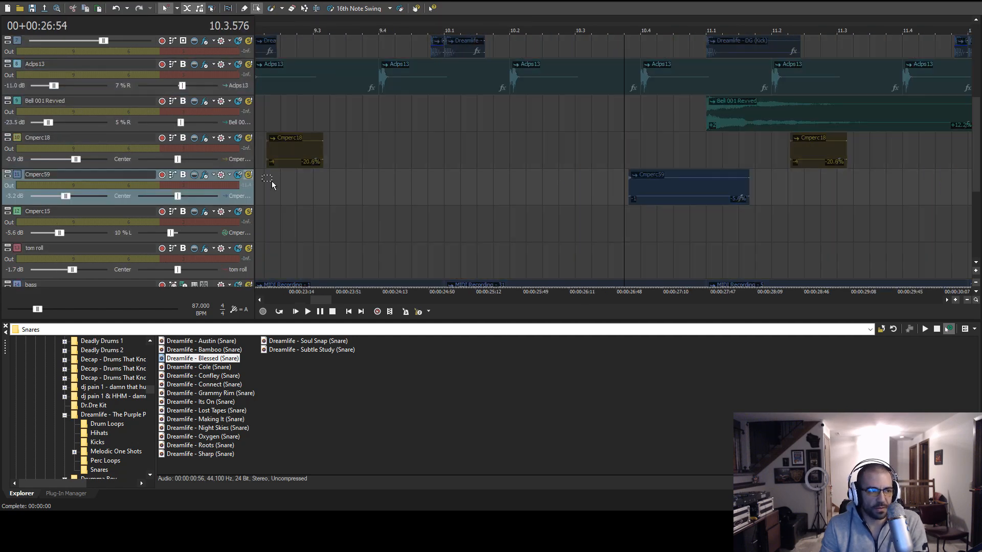
pyautogui.press('space')
pyautogui.press('space')
pyautogui.scroll(4, 665, 207)
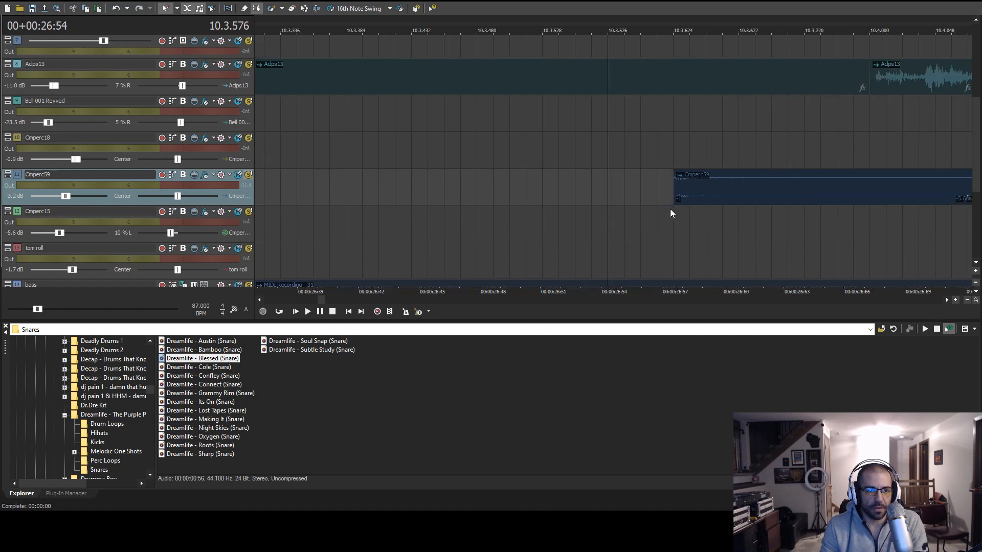
pyautogui.click(672, 187)
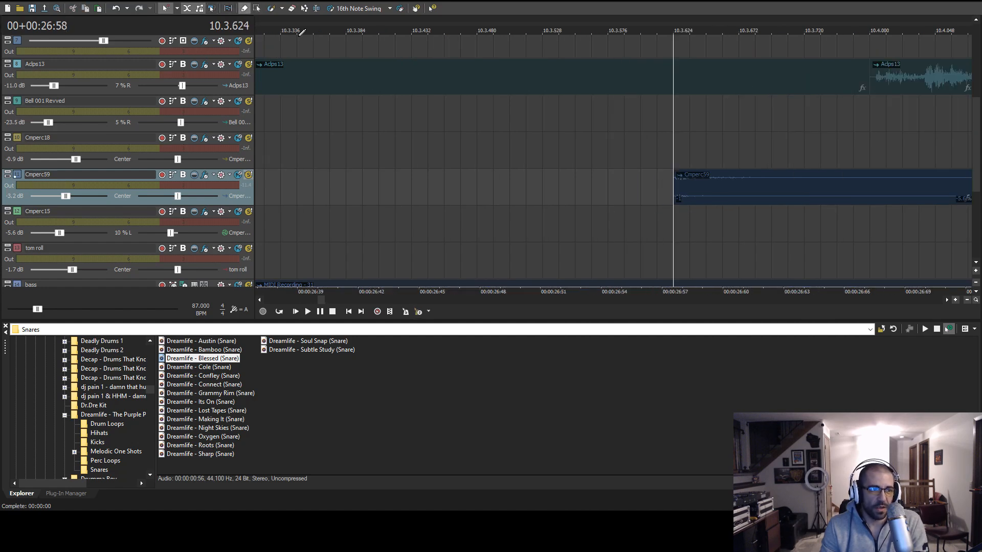
pyautogui.click(674, 197)
pyautogui.scroll(-2, 562, 184)
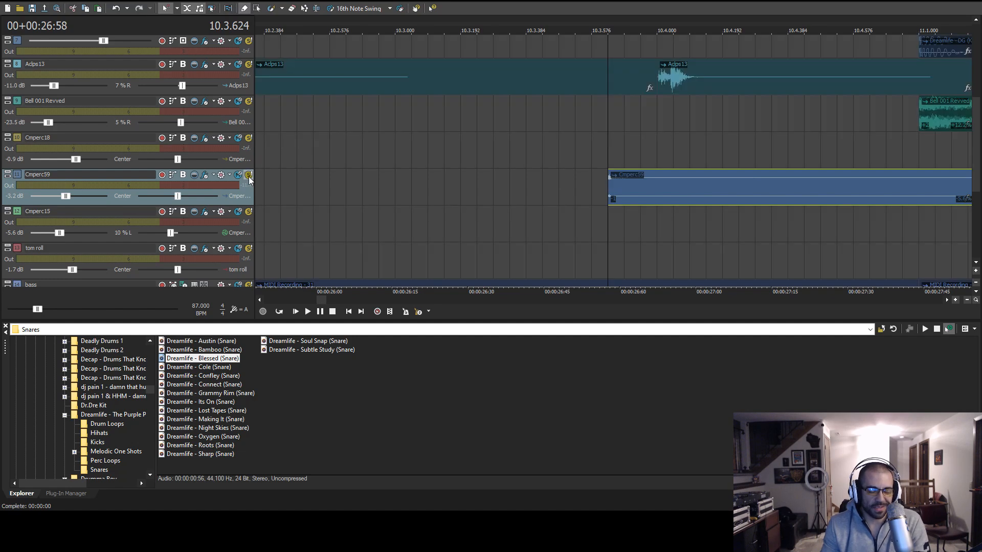
pyautogui.scroll(-2, 714, 208)
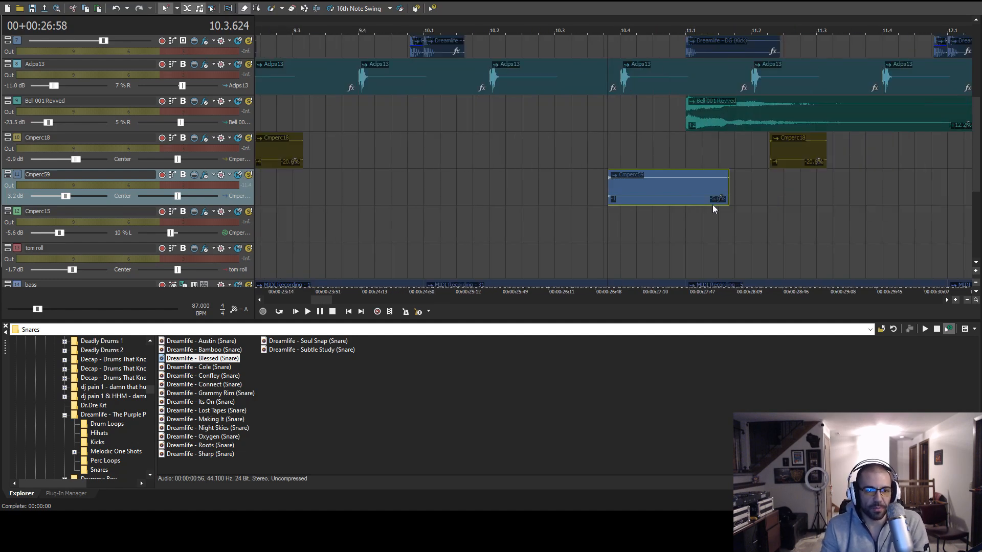
# Compare the grid positions 10.3.000, 10.3.192 and 10.3.576 with the start of the Cmperc59 clip
pyautogui.click(557, 193)
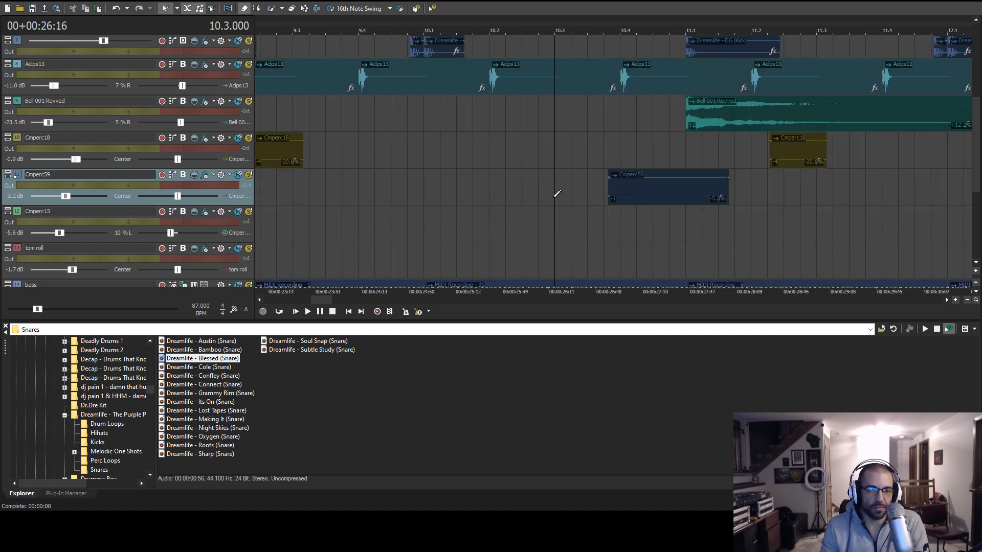
pyautogui.click(577, 194)
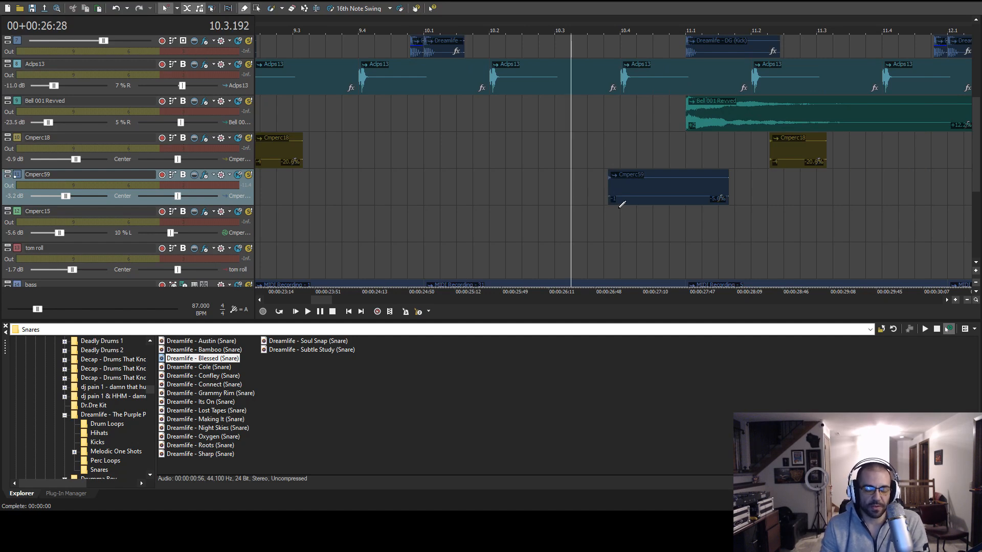
pyautogui.hscroll(-2, 686, 214)
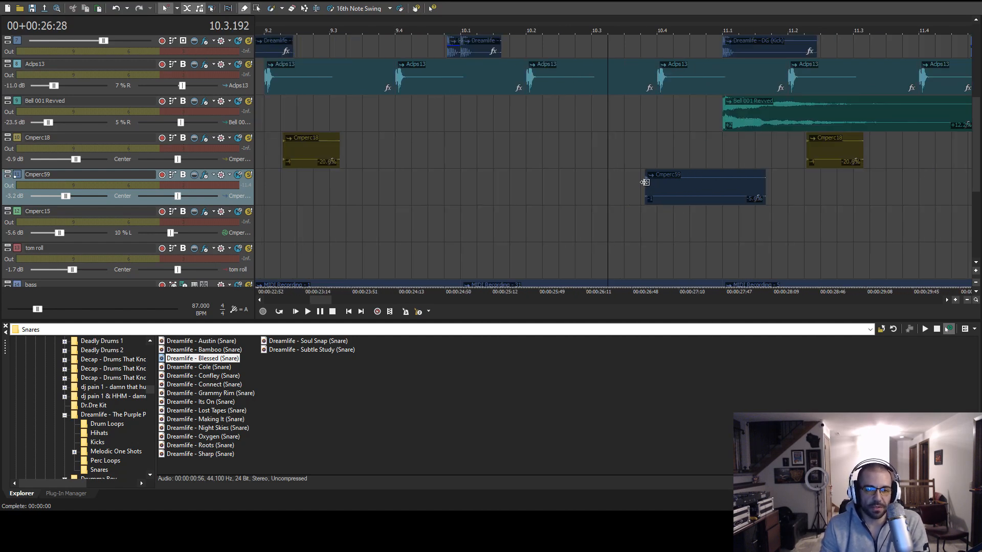
pyautogui.click(639, 199)
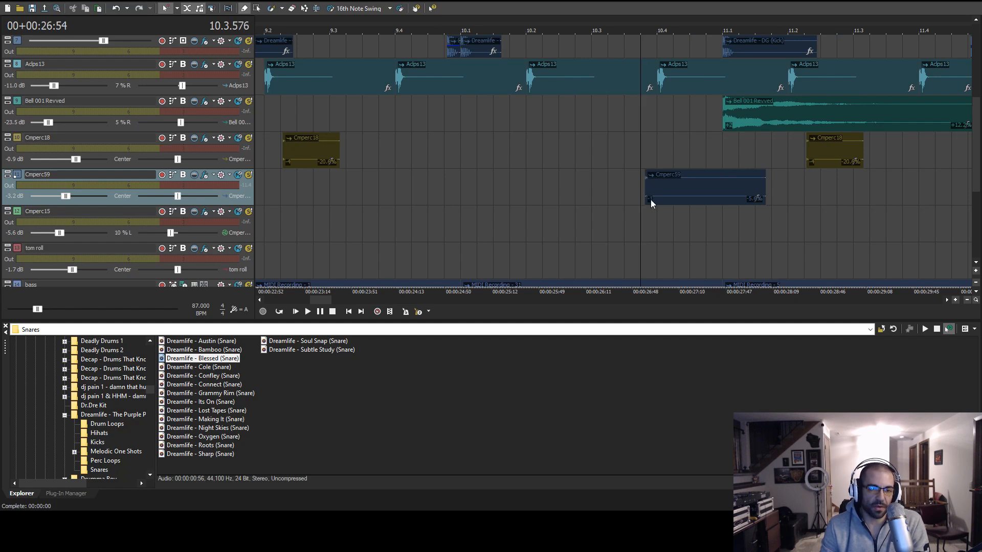
pyautogui.click(608, 187)
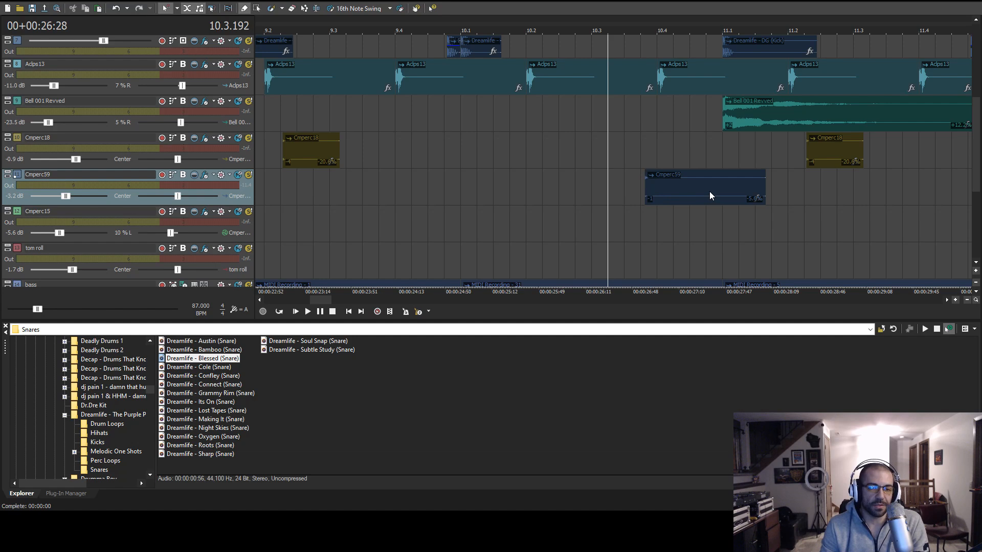
pyautogui.click(646, 188)
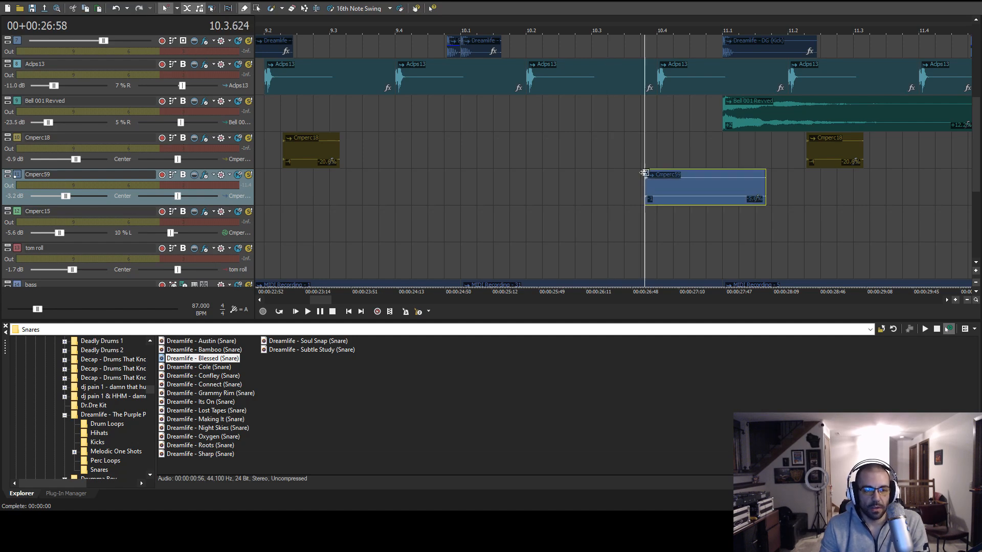
# Play the beat from 10.3.000 to hear the off-grid Cmperc59 hit
pyautogui.scroll(3, 659, 192)
pyautogui.scroll(-3, 661, 193)
pyautogui.click(568, 189)
pyautogui.click(579, 191)
pyautogui.press('space')
pyautogui.press('space')
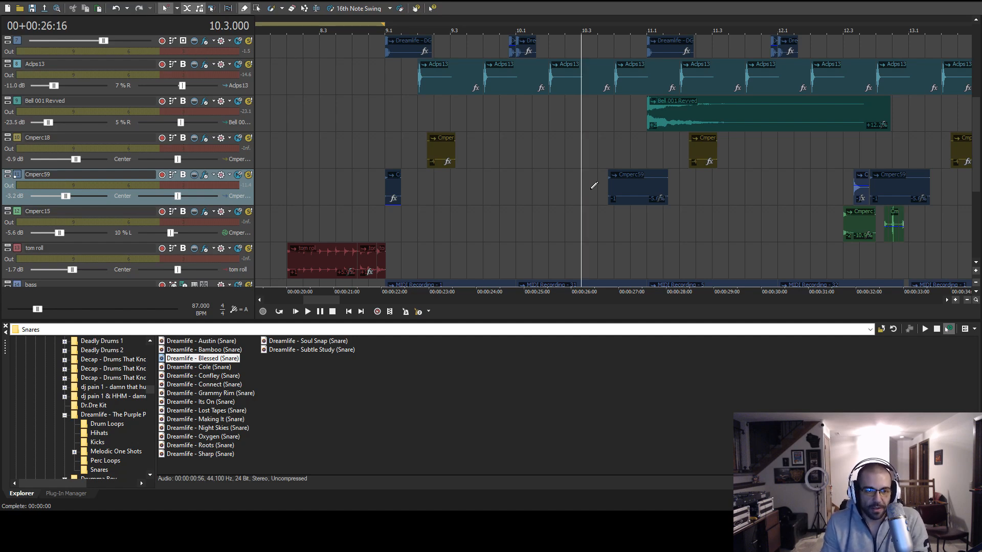
# Locate the tom roll clip before 9.1 and place the cursor at 8.2.000
pyautogui.click(394, 154)
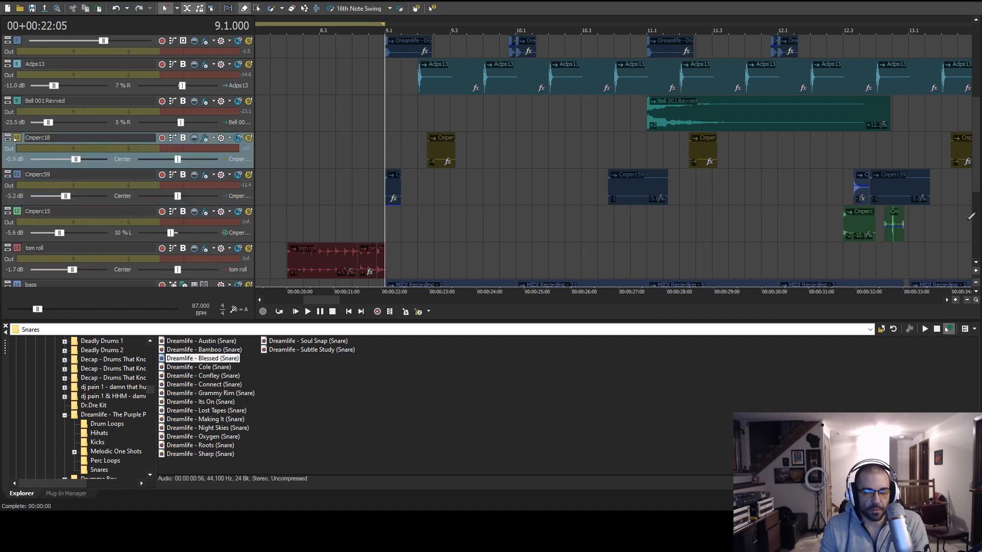
pyautogui.moveTo(978, 185); pyautogui.dragTo(977, 143)
pyautogui.scroll(1, 787, 204)
pyautogui.scroll(-5, 787, 204)
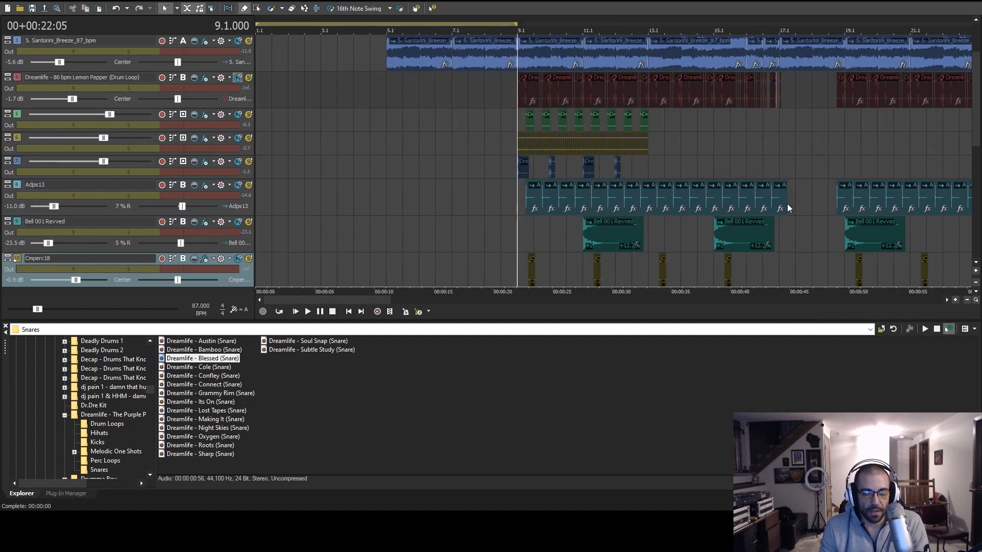
pyautogui.moveTo(976, 110); pyautogui.dragTo(973, 158)
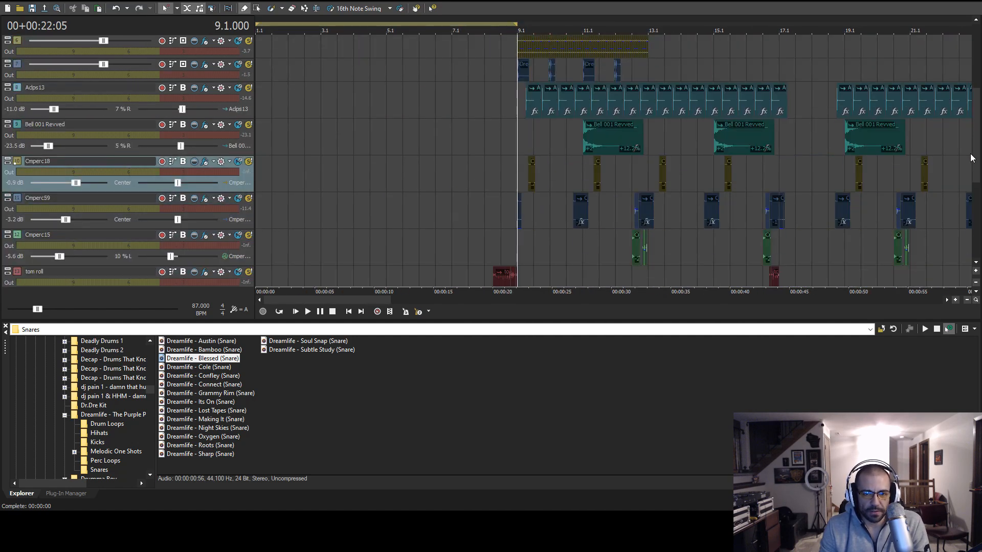
pyautogui.click(502, 250)
pyautogui.scroll(4, 619, 249)
pyautogui.click(584, 253)
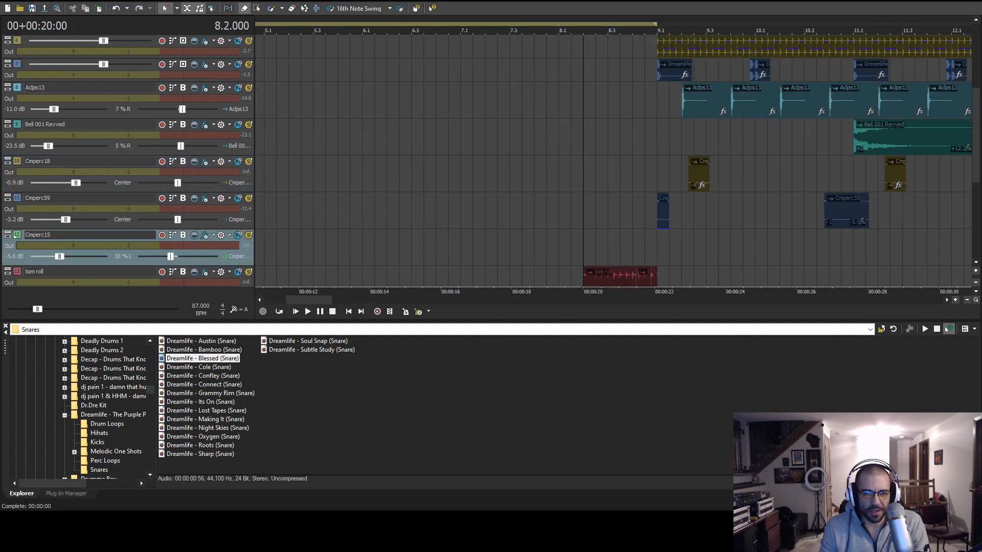
pyautogui.moveTo(978, 163); pyautogui.dragTo(978, 188)
pyautogui.scroll(5, 894, 210)
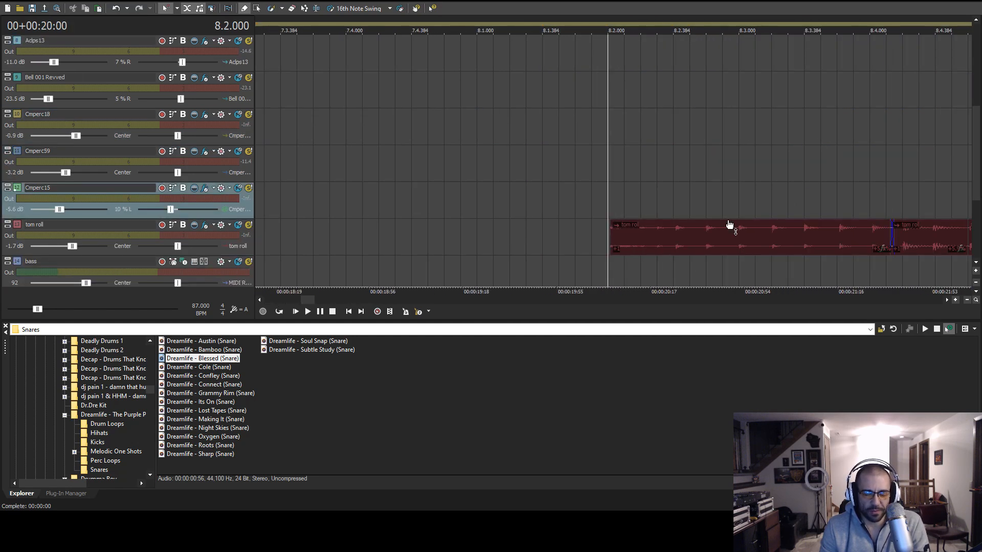
# Examine the tom roll's individual hits against the grid up to 8.4.000
pyautogui.click(708, 239)
pyautogui.scroll(3, 729, 245)
pyautogui.click(738, 247)
pyautogui.click(804, 241)
pyautogui.click(869, 239)
pyautogui.scroll(4, 726, 247)
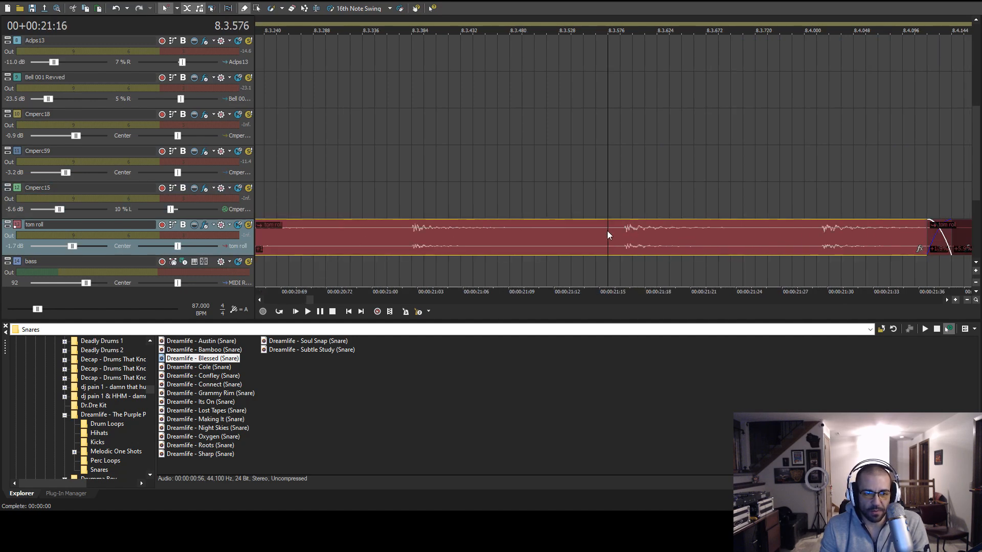
pyautogui.click(817, 241)
pyautogui.click(808, 244)
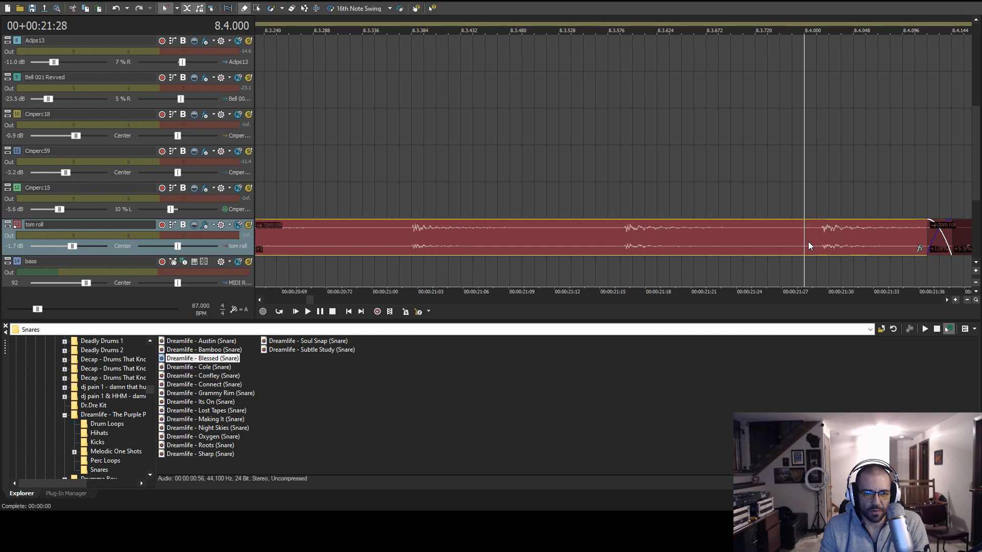
# Play the tom roll from 8.2 into the full beat at 9.1
pyautogui.scroll(-6, 808, 246)
pyautogui.click(413, 246)
pyautogui.press('space')
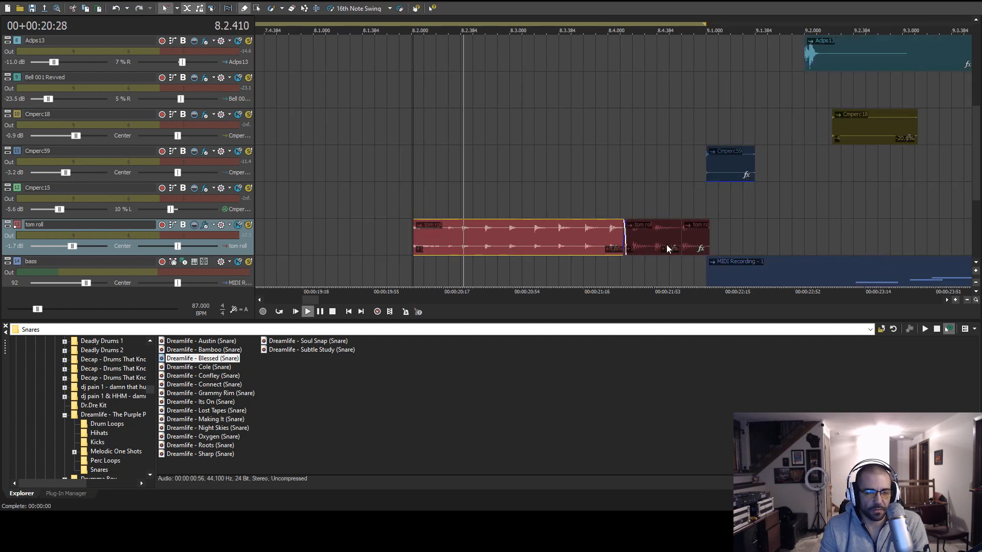
pyautogui.scroll(-2, 667, 244)
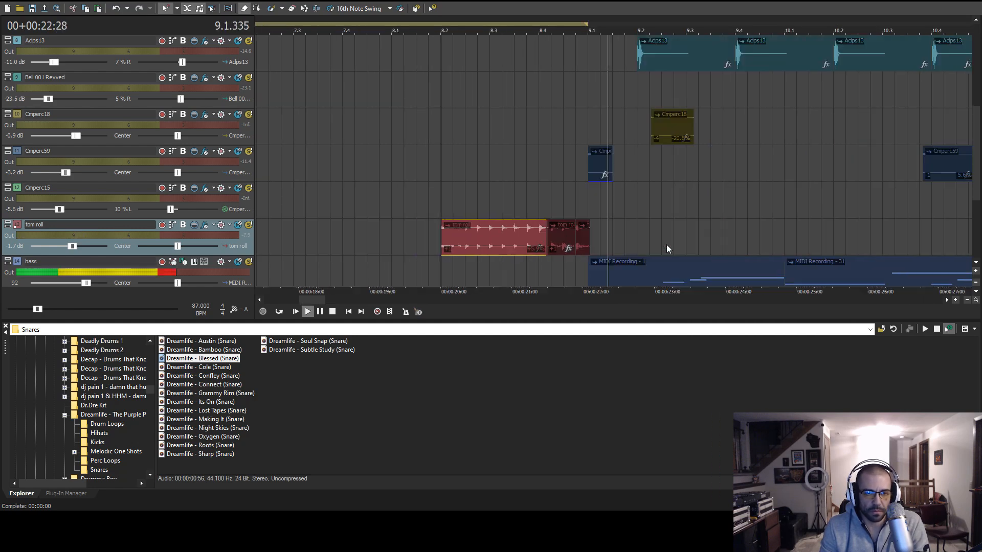
pyautogui.scroll(-3, 667, 244)
pyautogui.moveTo(976, 188); pyautogui.dragTo(980, 149)
pyautogui.press('space')
pyautogui.press('space')
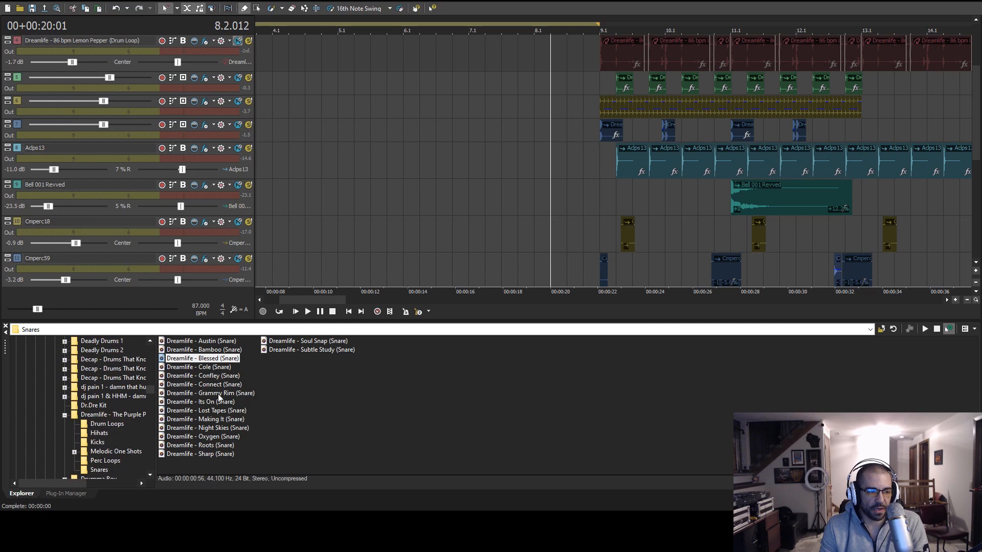
# Open the vinyl fills 3 folder inside fills and preview samples such as fill 7_84 bpm and fill 22_77 bpm
pyautogui.click(310, 412)
pyautogui.press('BackSpace')
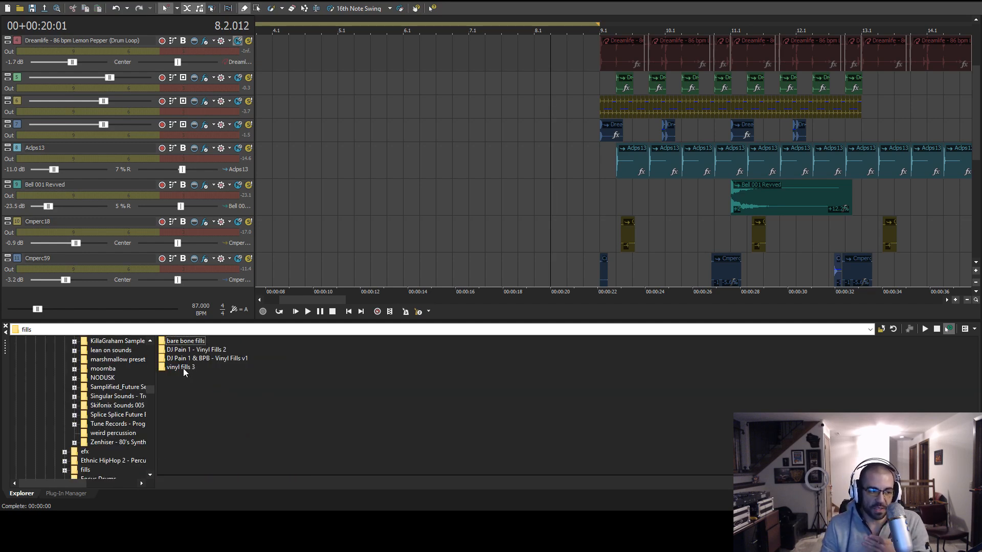
pyautogui.doubleClick(183, 368)
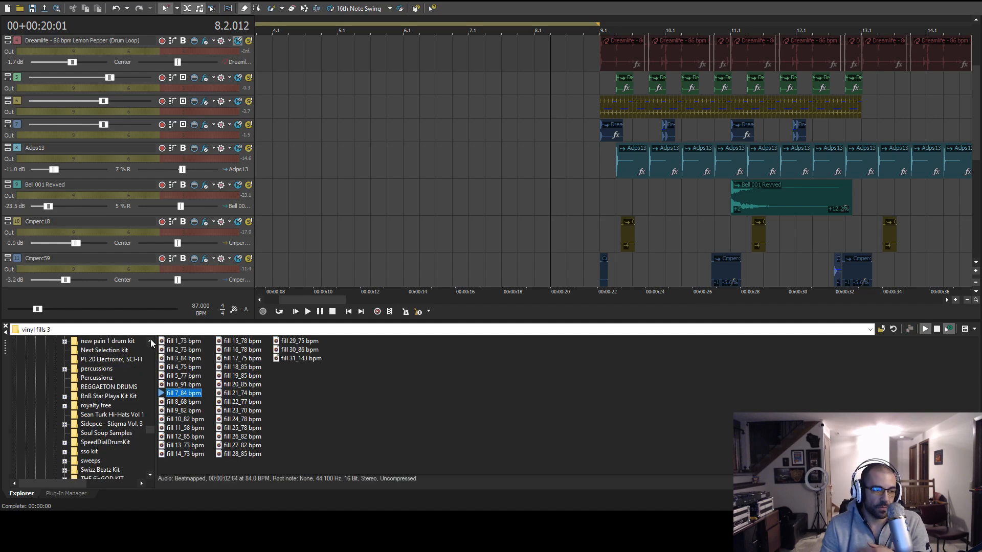
pyautogui.click(286, 393)
pyautogui.click(254, 386)
pyautogui.click(279, 397)
pyautogui.click(257, 404)
pyautogui.scroll(2, 131, 396)
pyautogui.scroll(2, 131, 397)
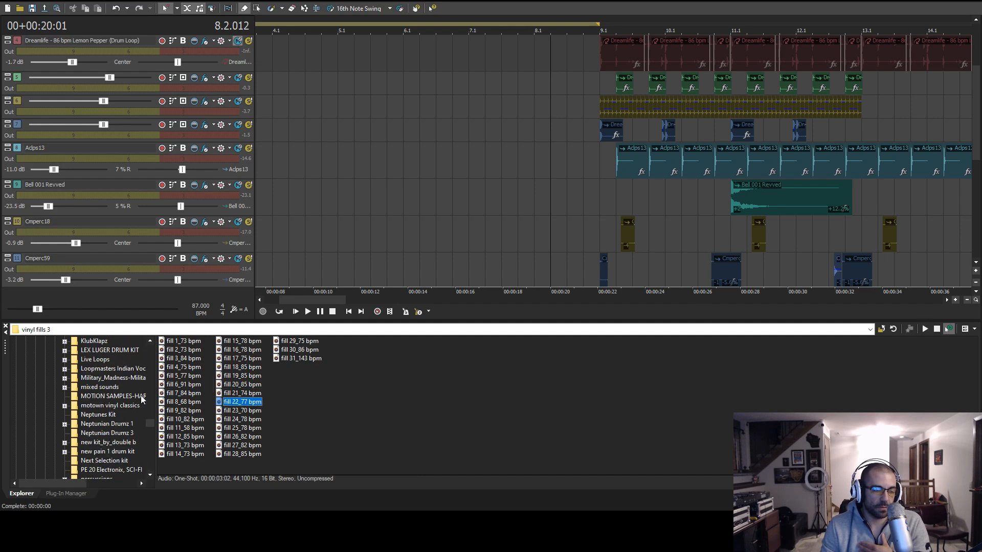
pyautogui.click(235, 359)
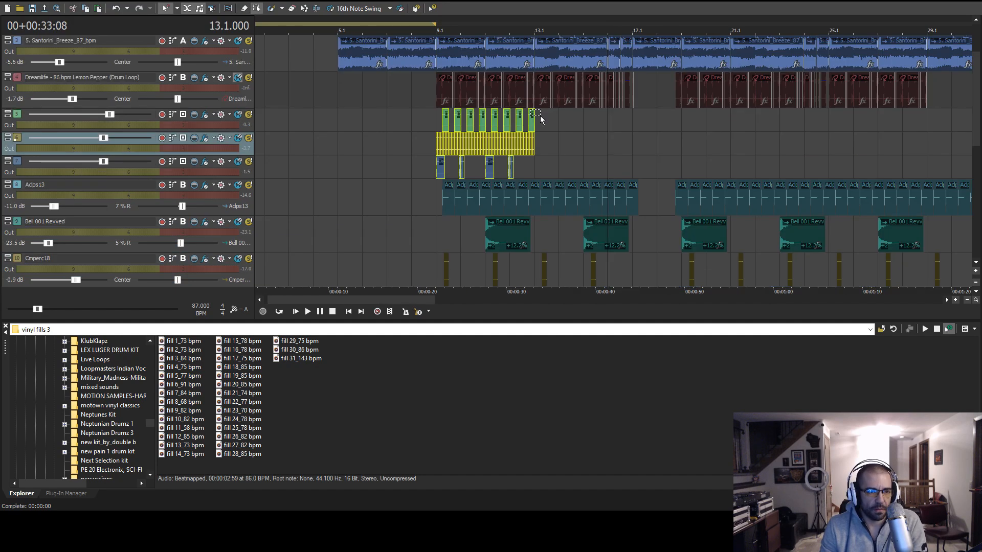
# Paste a copy of all new snare, hihat and kick events at 13.1, and set the loop region to 9.1 through 17.1
pyautogui.click(587, 163)
pyautogui.scroll(3, 707, 170)
pyautogui.scroll(-3, 710, 170)
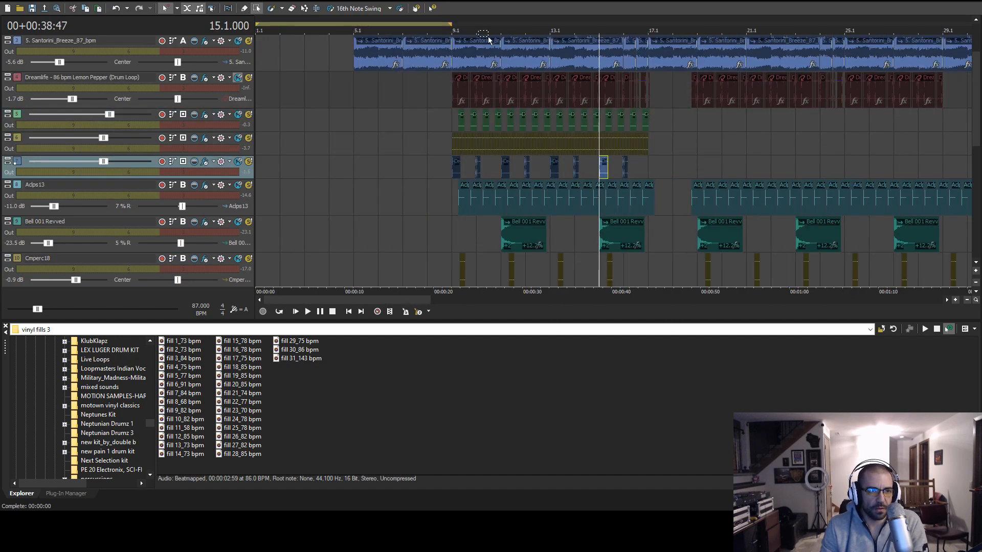
pyautogui.moveTo(420, 23); pyautogui.dragTo(606, 34)
pyautogui.click(617, 144)
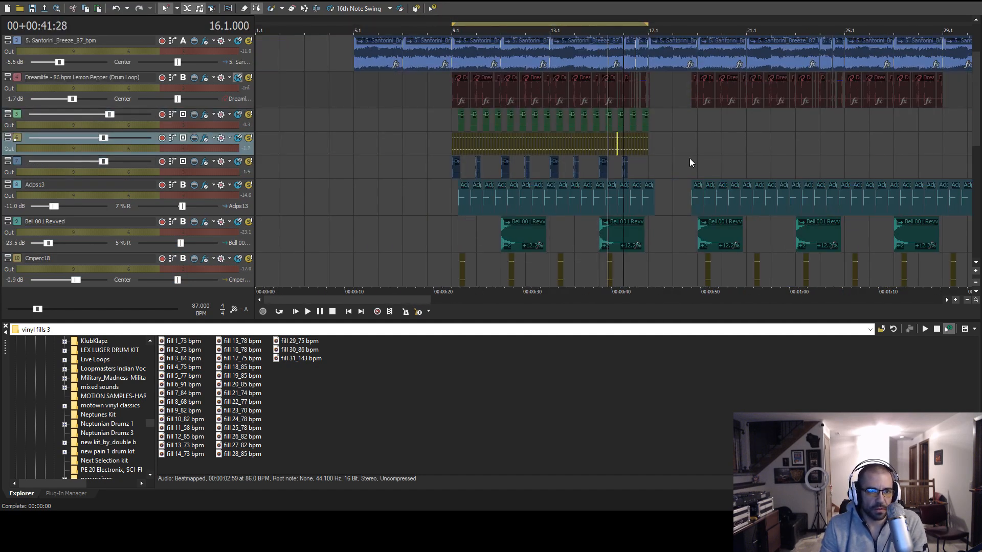
# Split the Blessed snare hit at 15.4.192, delete its tail and paste a copy of the shortened hit there
pyautogui.scroll(3, 688, 160)
pyautogui.click(570, 121)
pyautogui.scroll(1, 732, 153)
pyautogui.scroll(2, 732, 151)
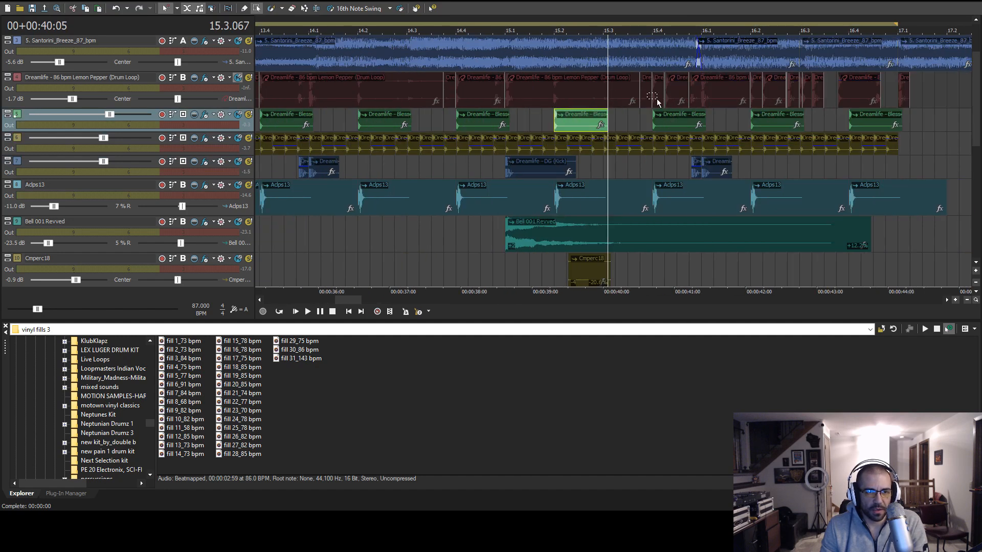
pyautogui.click(638, 88)
pyautogui.scroll(2, 637, 88)
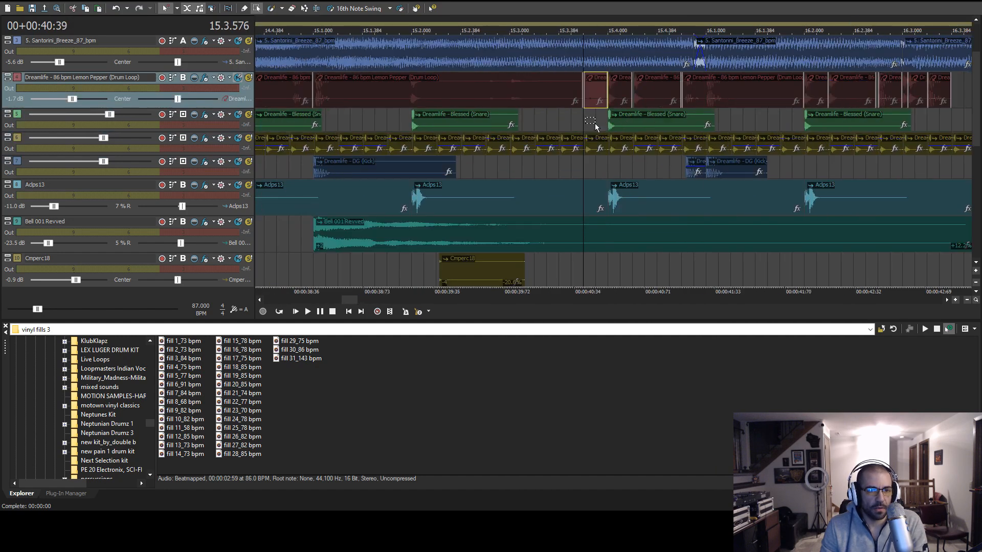
pyautogui.click(626, 120)
pyautogui.click(633, 125)
pyautogui.press('s')
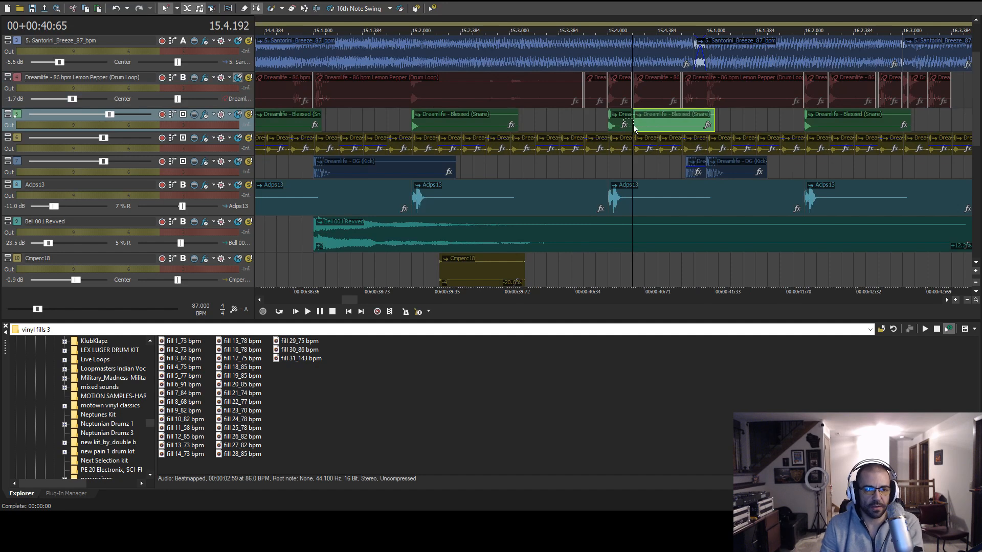
pyautogui.press('Delete')
pyautogui.hotkey('ctrl', 'c')
pyautogui.hotkey('ctrl', 'v')
# Extend the end of the snare copy at 15.4.192 to just before 16.1 with the Draw tool
pyautogui.click(244, 8)
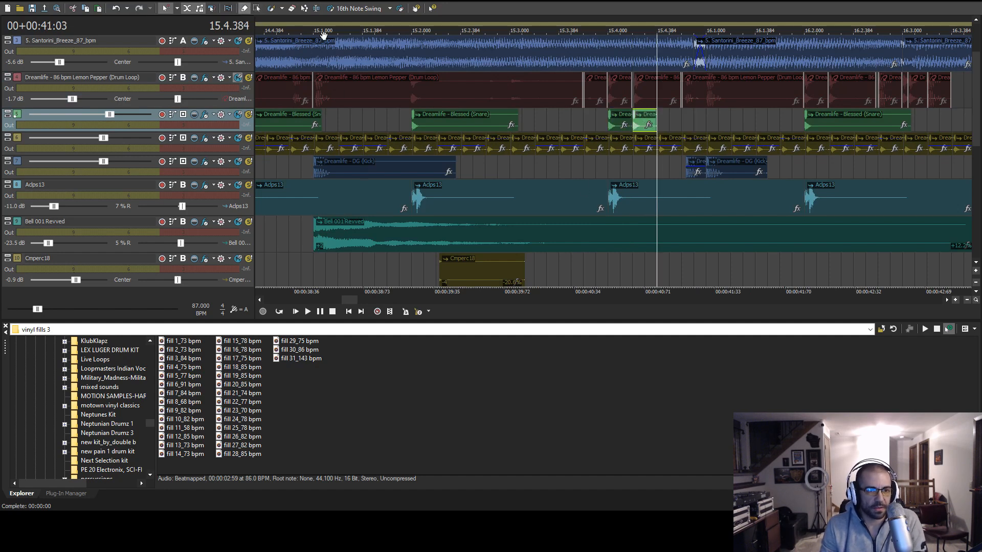
pyautogui.click(601, 118)
pyautogui.click(657, 127)
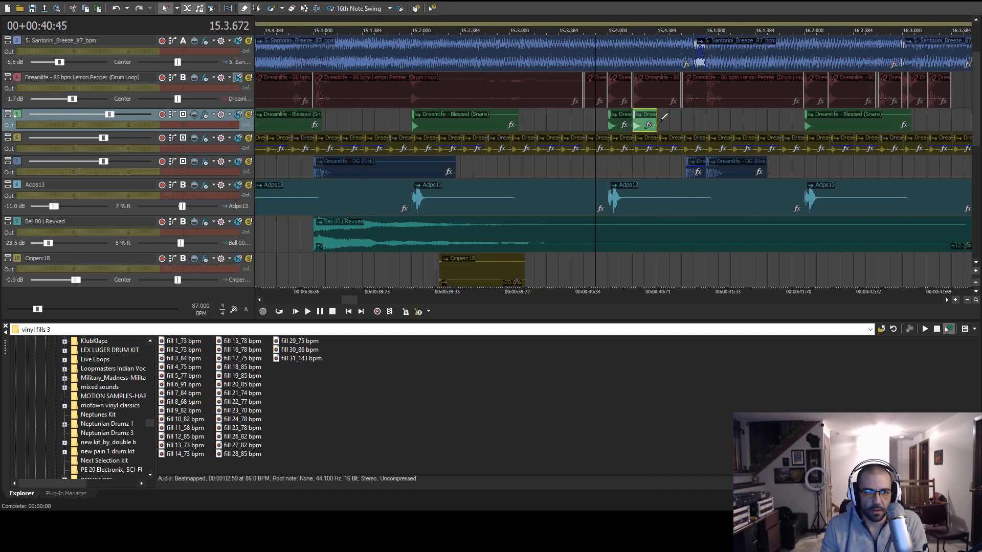
pyautogui.moveTo(656, 121); pyautogui.dragTo(694, 121)
# Split the snare hit at 16.2.192, delete its tail and paste a copy of the shortened hit in its place
pyautogui.click(828, 120)
pyautogui.press('s')
pyautogui.press('Delete')
pyautogui.click(823, 123)
pyautogui.hotkey('ctrl', 'c')
pyautogui.hotkey('ctrl', 'v')
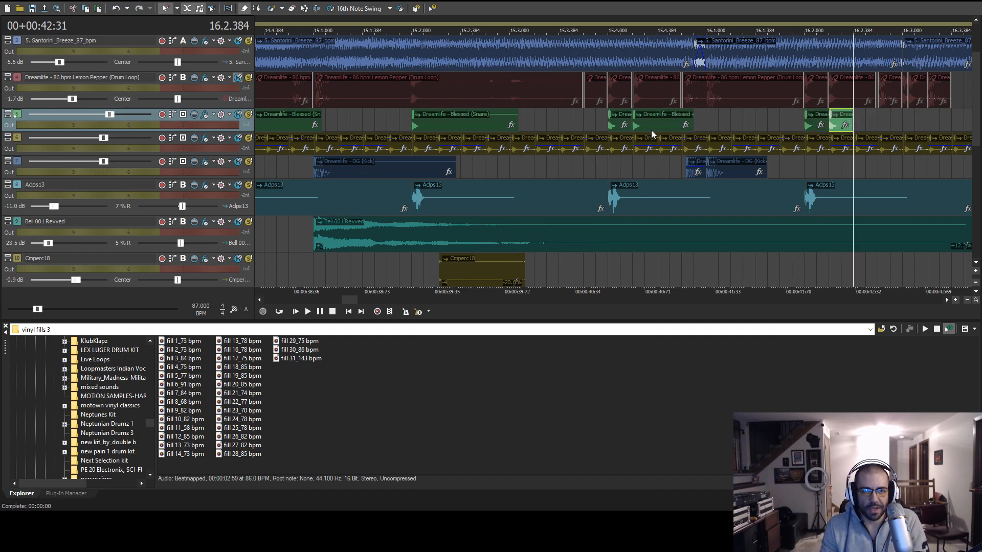
# Add a short copy of the Blessed snare hit at 16.3 and play the fill from 15.4
pyautogui.click(903, 123)
pyautogui.scroll(-3, 903, 123)
pyautogui.click(511, 119)
pyautogui.press('space')
pyautogui.scroll(3, 724, 158)
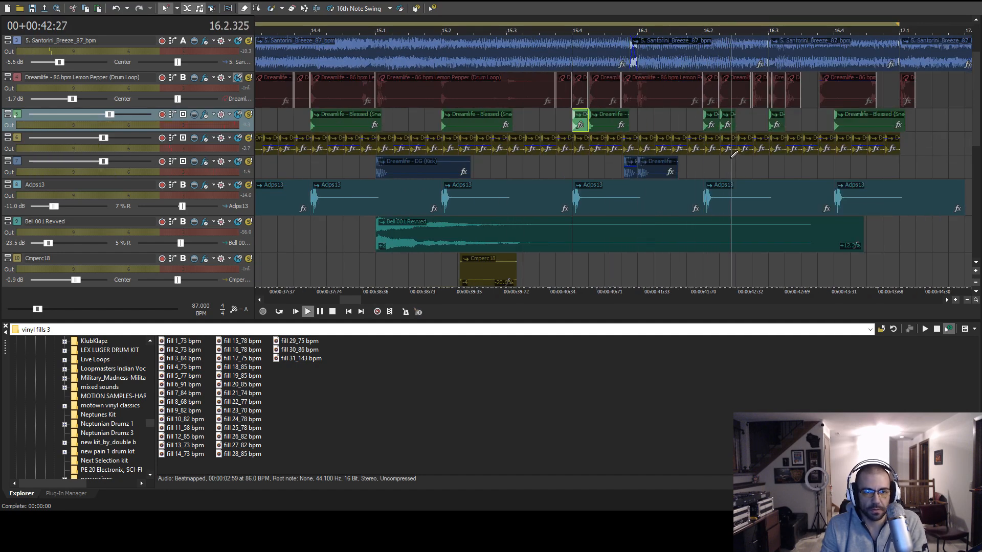
pyautogui.scroll(-3, 726, 153)
pyautogui.press('space')
# Add a short DG kick at 16.3.192 on the kick track and play the passage from just before 16.3
pyautogui.moveTo(607, 165); pyautogui.dragTo(617, 165)
pyautogui.click(585, 172)
pyautogui.press('space')
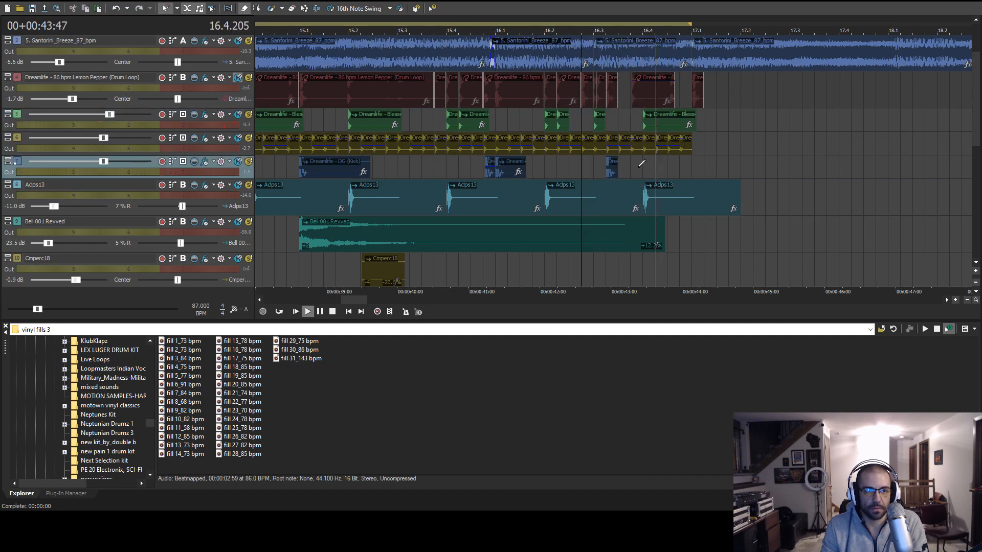
pyautogui.press('space')
# Move the dd3_cym019 cymbal track up so it sits directly beneath the kick track
pyautogui.moveTo(976, 134); pyautogui.dragTo(963, 199)
pyautogui.click(605, 137)
pyautogui.moveTo(138, 265); pyautogui.dragTo(643, 133)
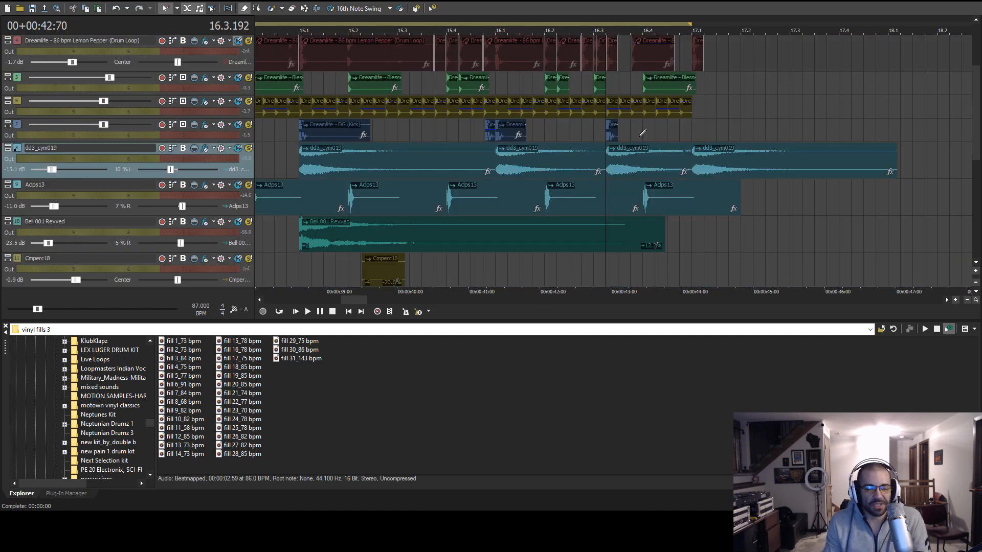
# Compare the positions of the dd3_cym019 cymbal hits with the kicks and the chopped drum loop up to 17.1
pyautogui.click(320, 151)
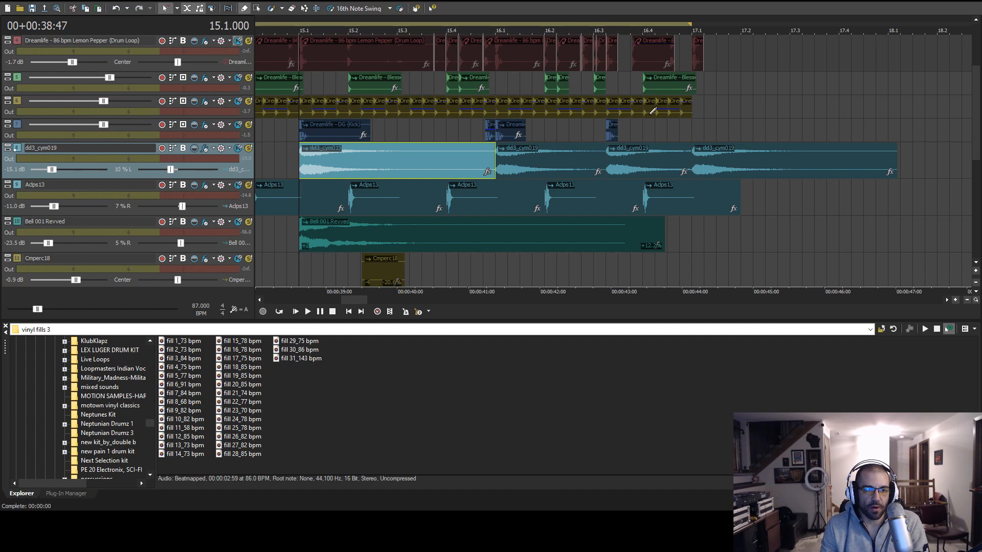
pyautogui.scroll(-2, 653, 110)
pyautogui.scroll(-2, 715, 108)
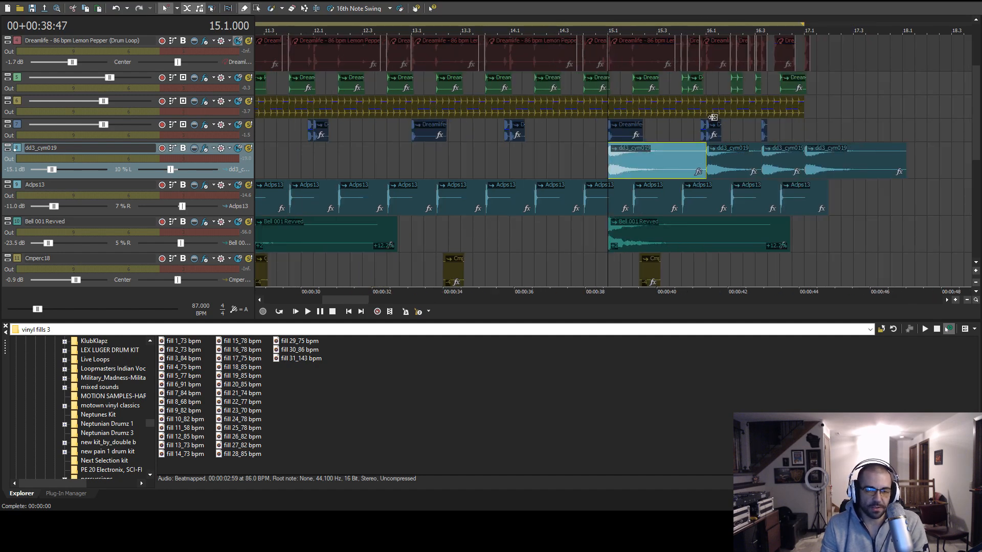
pyautogui.click(704, 160)
pyautogui.scroll(1, 745, 164)
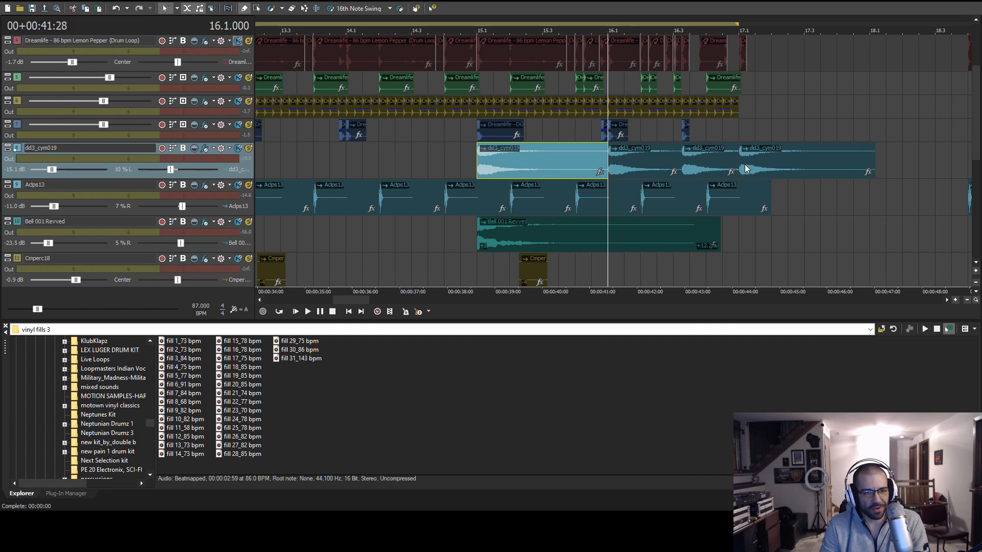
pyautogui.click(473, 170)
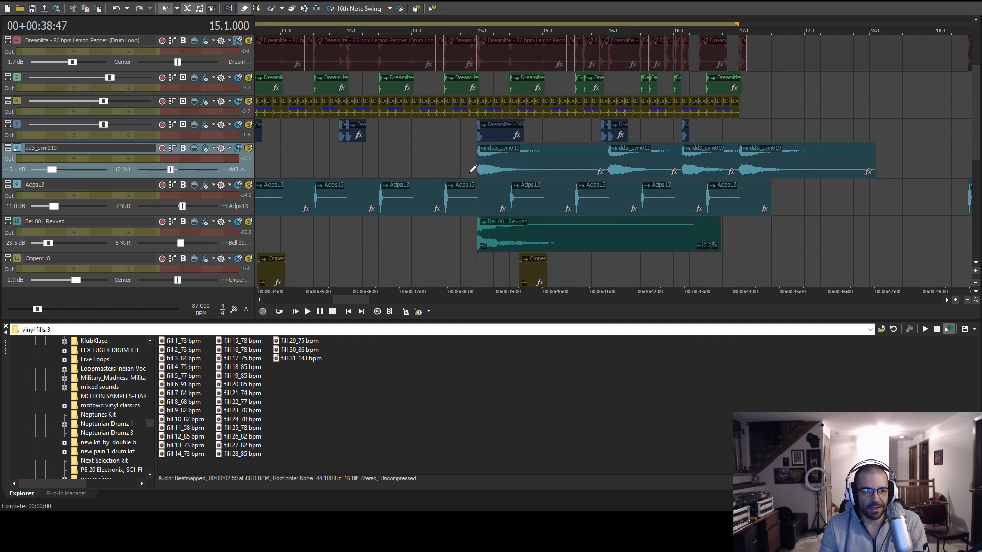
pyautogui.scroll(-4, 473, 170)
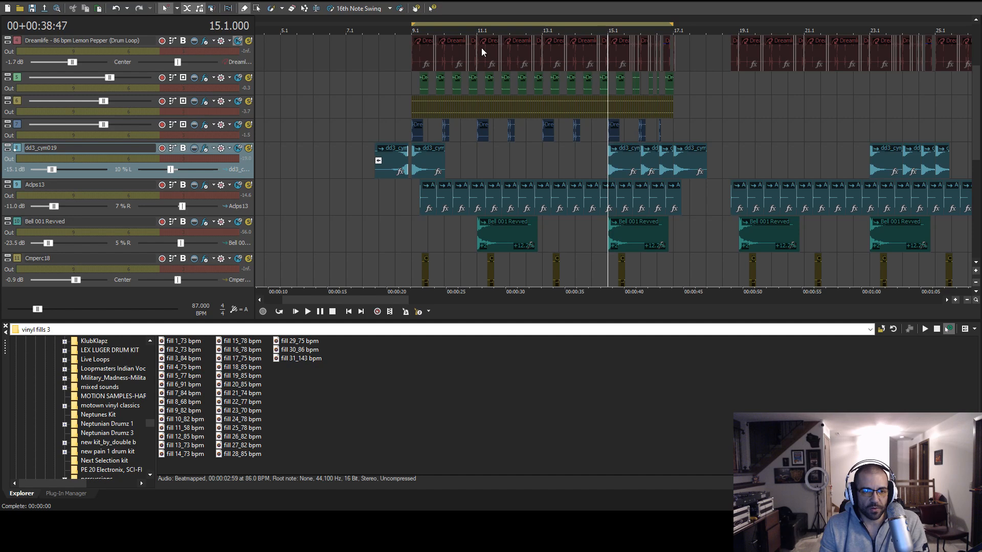
pyautogui.scroll(3, 668, 123)
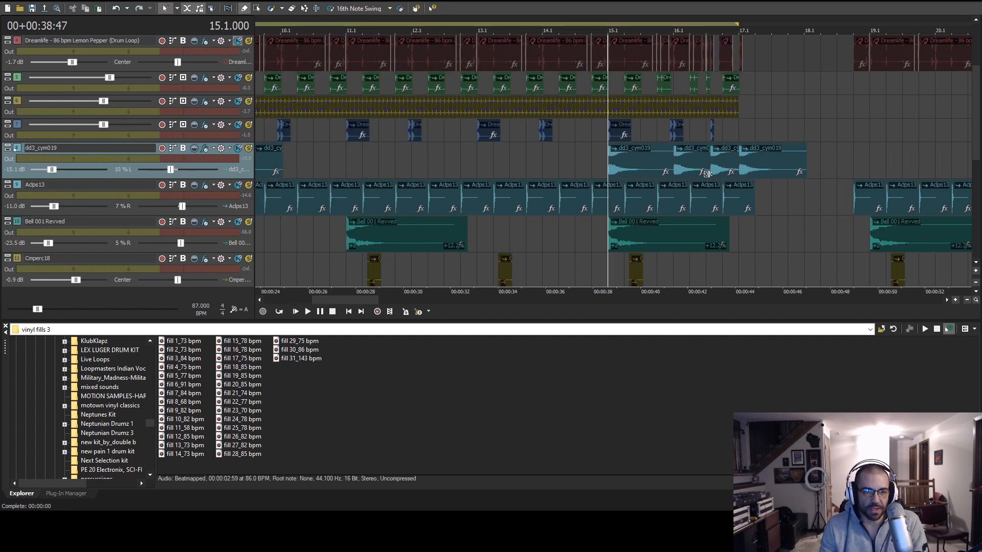
pyautogui.click(633, 162)
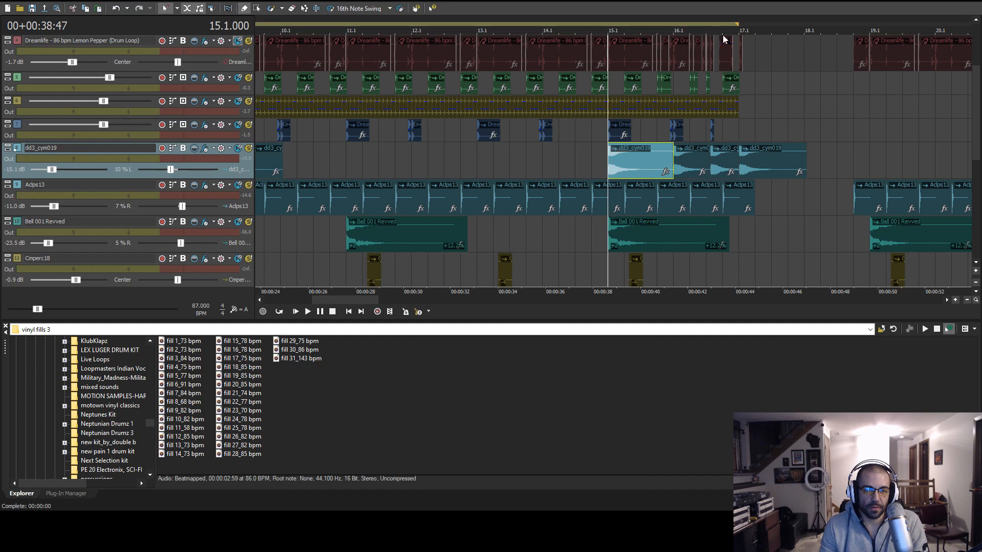
pyautogui.click(733, 128)
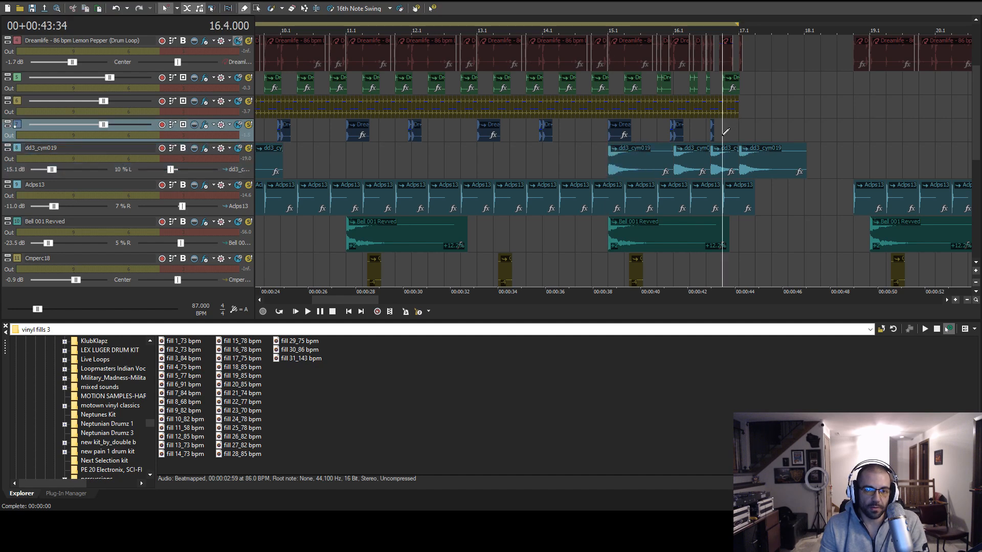
pyautogui.click(745, 113)
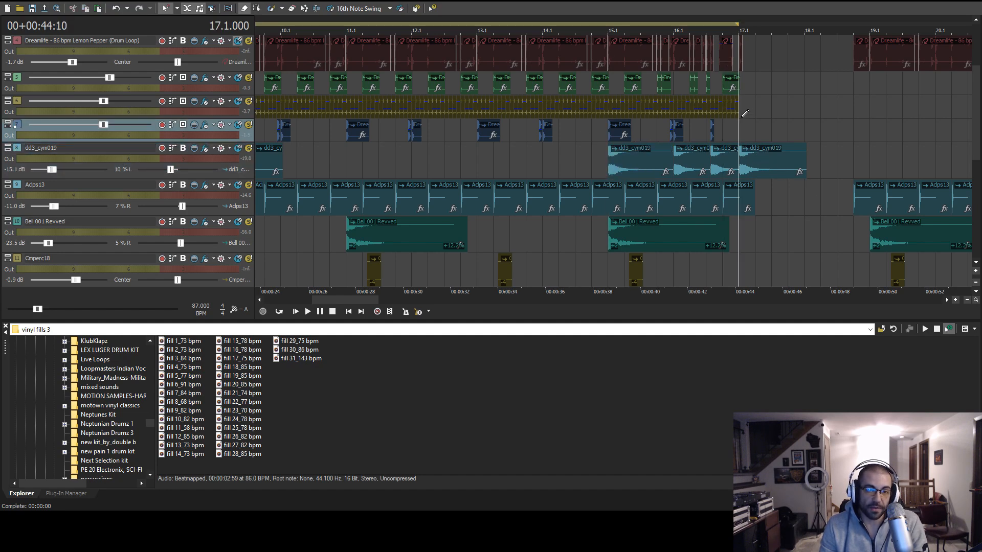
pyautogui.scroll(-3, 739, 127)
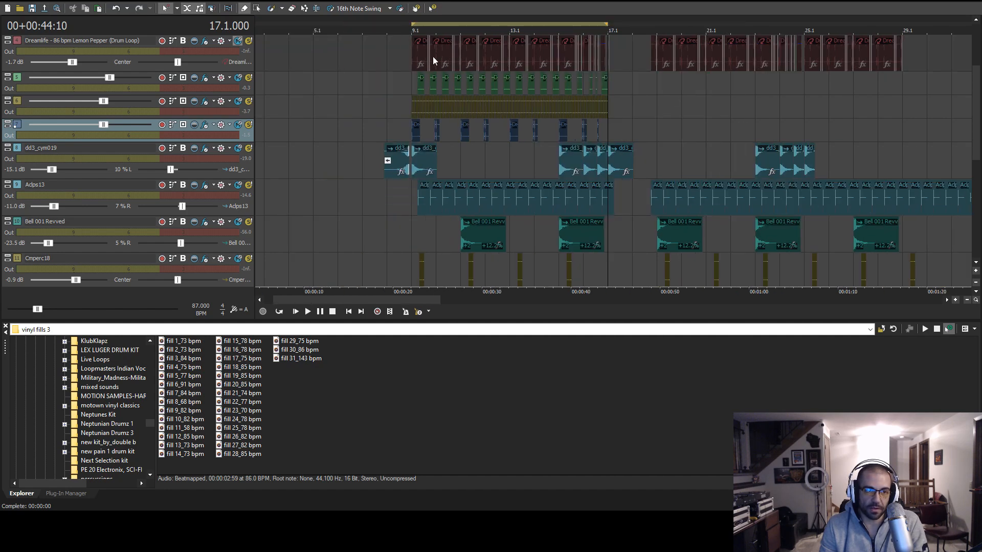
pyautogui.scroll(2, 656, 145)
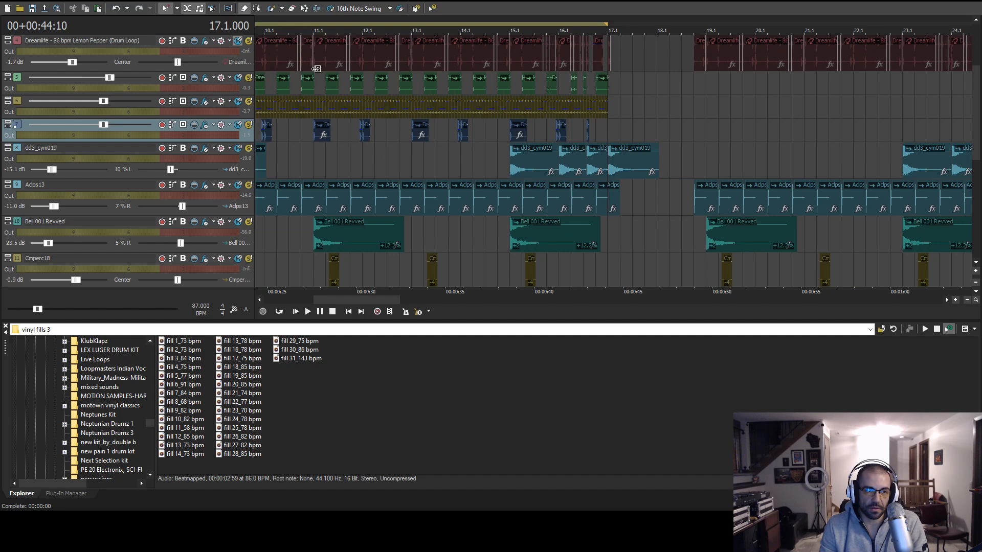
pyautogui.scroll(3, 604, 117)
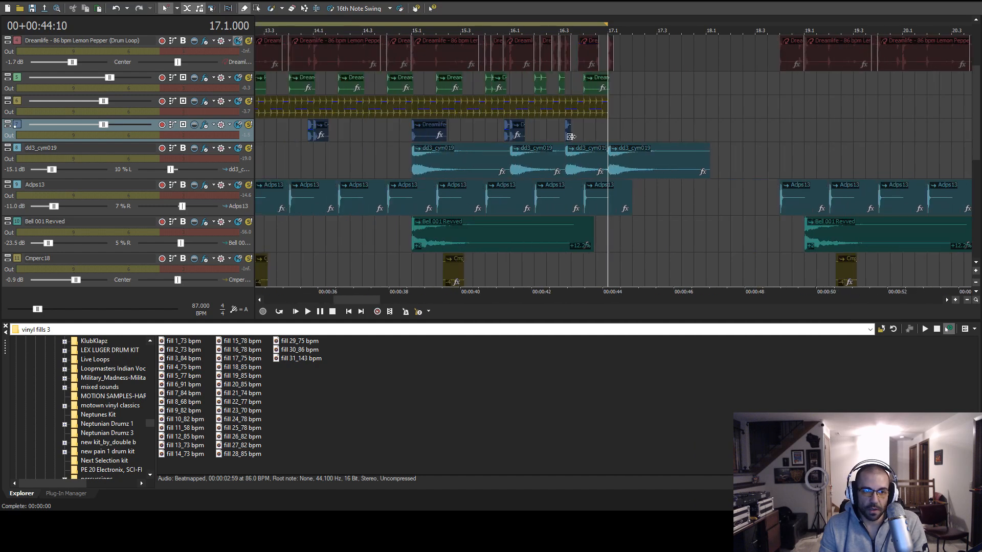
# Play the rebuilt drum pattern from 15.1, and the snare fill from 15.3.576
pyautogui.click(418, 136)
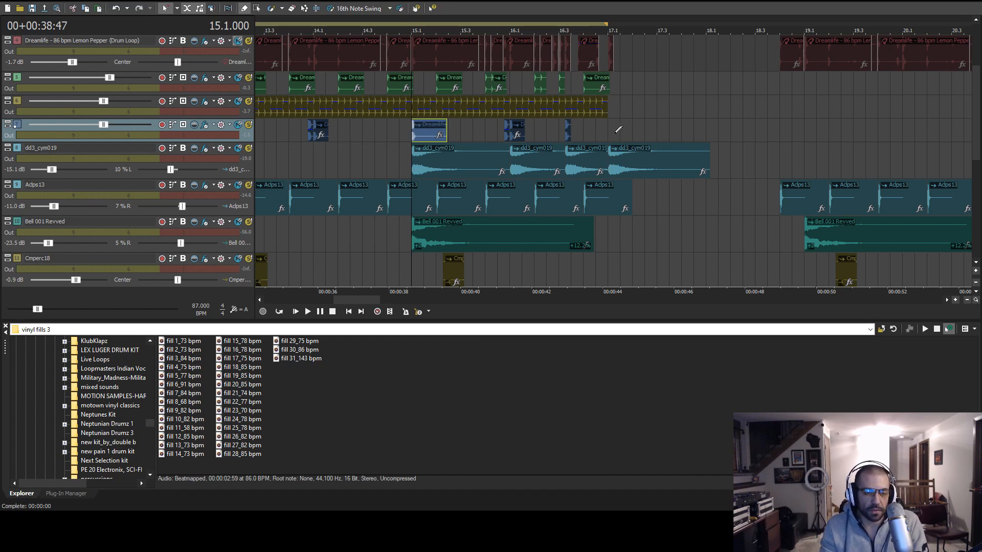
pyautogui.press('space')
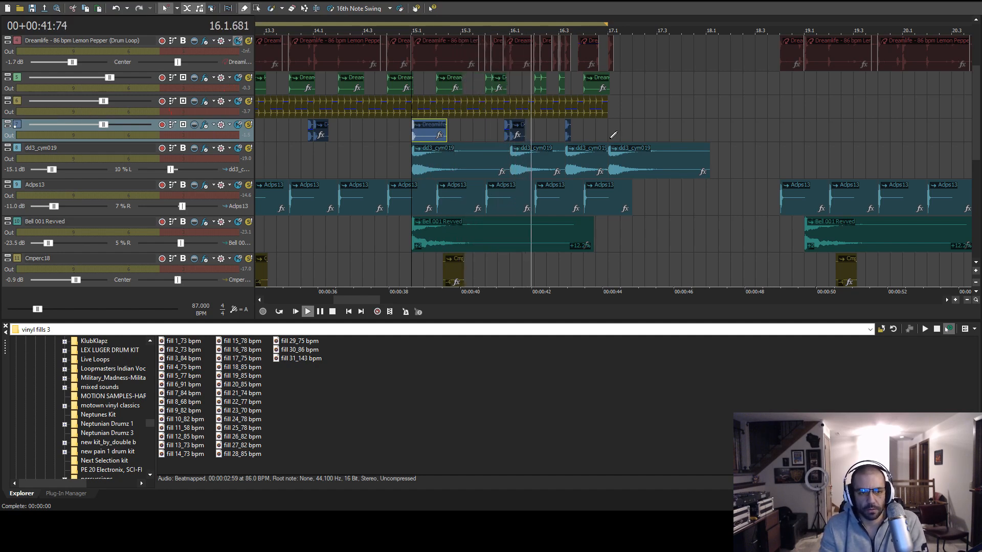
pyautogui.press('space')
pyautogui.click(507, 131)
pyautogui.scroll(2, 564, 138)
pyautogui.click(568, 135)
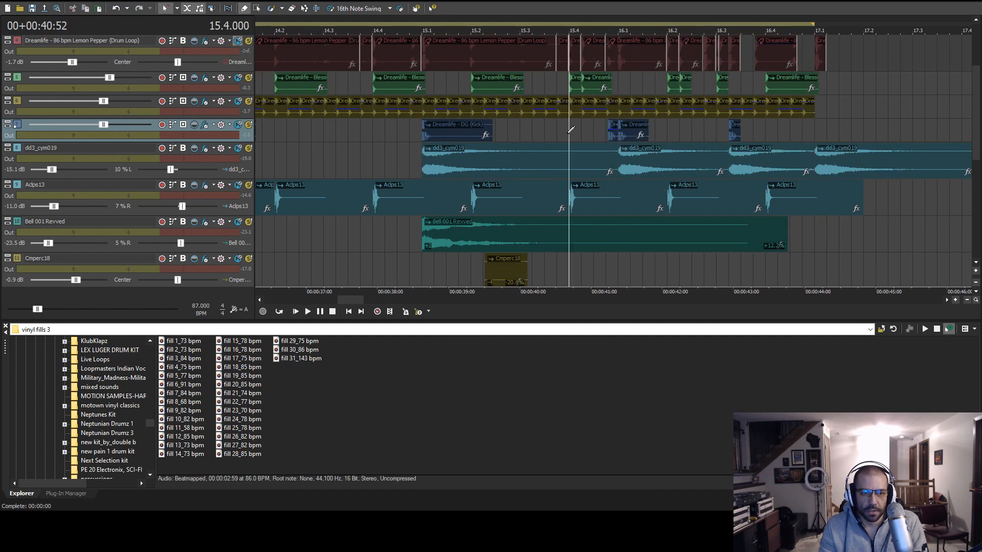
pyautogui.click(563, 80)
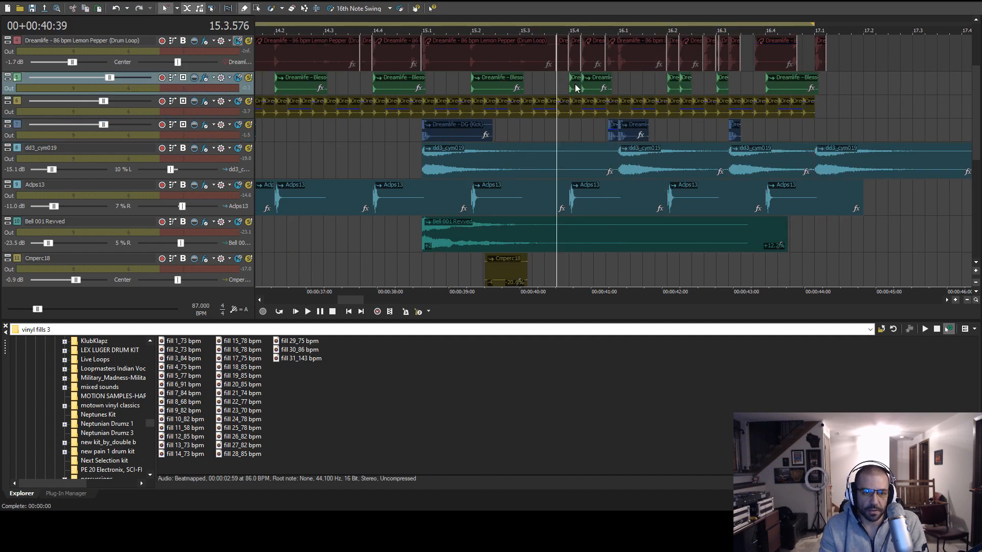
pyautogui.press('space')
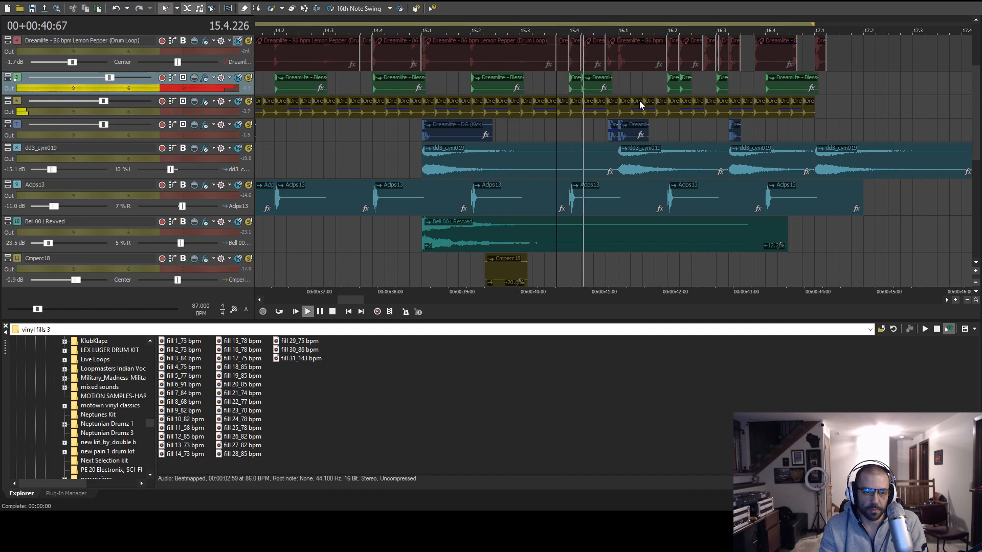
pyautogui.scroll(2, 747, 95)
pyautogui.press('space')
# Split the short snare hit at 16.3 in half, delete its tail and paste a copy of the shortened hit directly behind it
pyautogui.click(637, 89)
pyautogui.scroll(2, 672, 108)
pyautogui.click(634, 89)
pyautogui.press('s')
pyautogui.press('Delete')
pyautogui.click(631, 85)
pyautogui.hotkey('ctrl', 'c')
pyautogui.hotkey('ctrl', 'v')
pyautogui.click(575, 89)
pyautogui.scroll(-1, 613, 89)
pyautogui.click(633, 89)
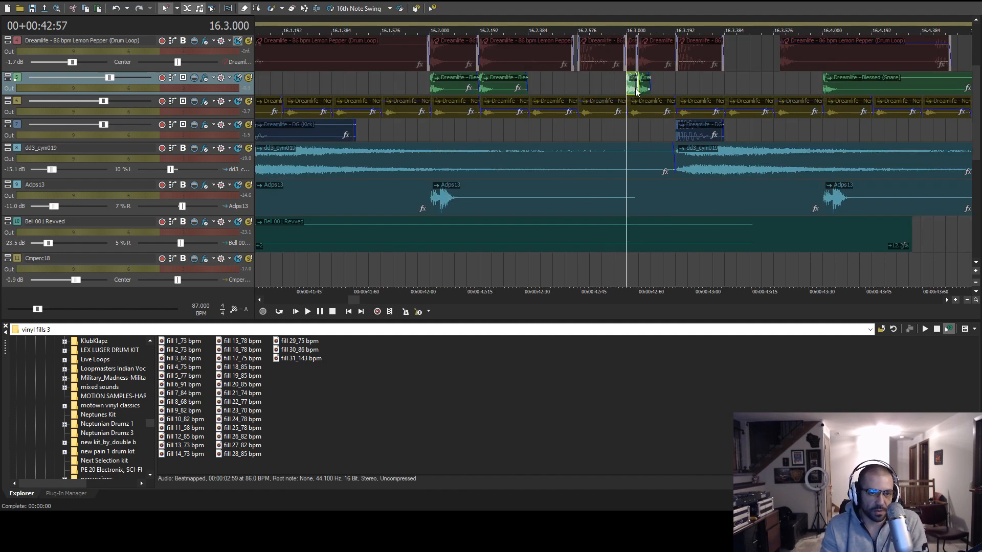
# Extend the end of the second snare hit after 16.3 to just short of 16.3.480 and play the double hit
pyautogui.scroll(2, 634, 90)
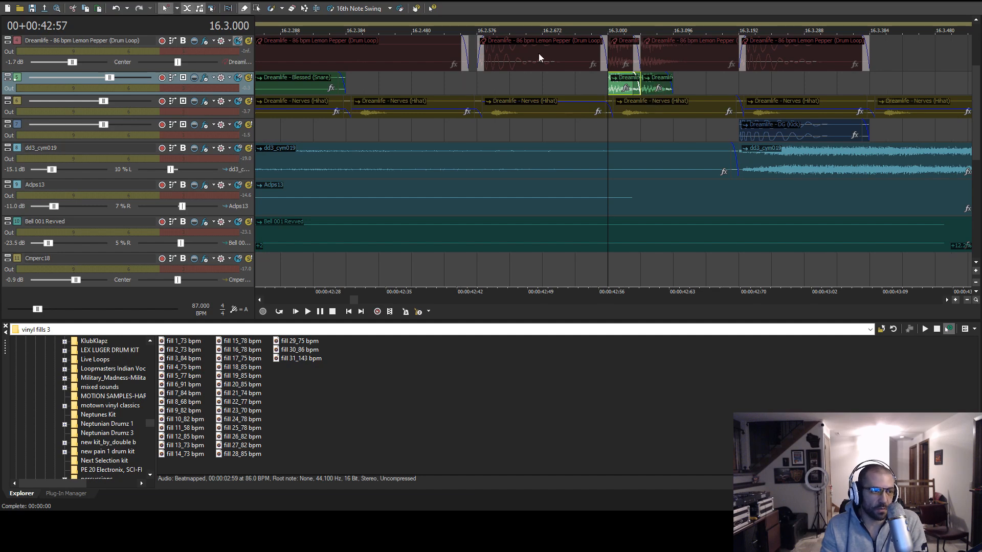
pyautogui.click(661, 85)
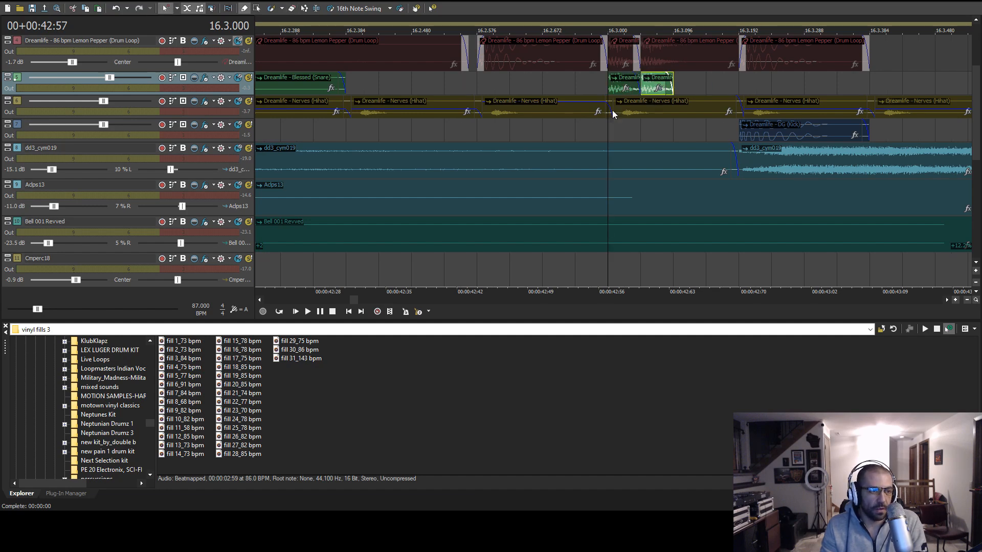
pyautogui.click(617, 84)
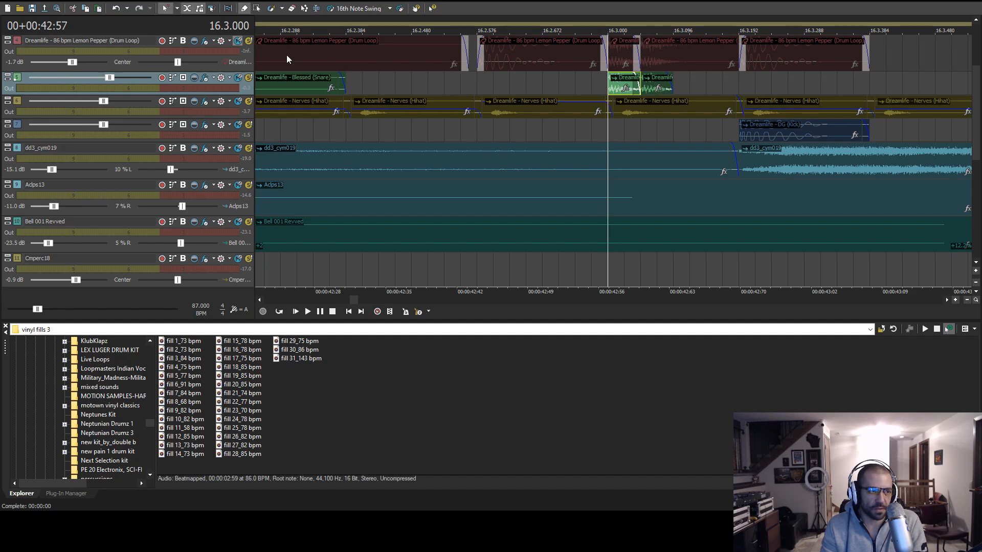
pyautogui.moveTo(670, 83); pyautogui.dragTo(921, 79)
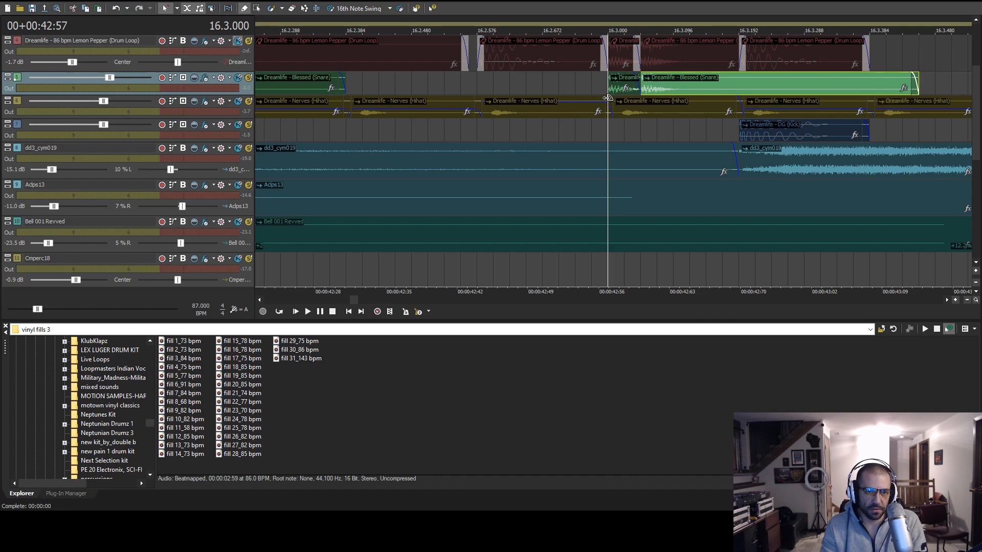
pyautogui.click(581, 81)
pyautogui.press('space')
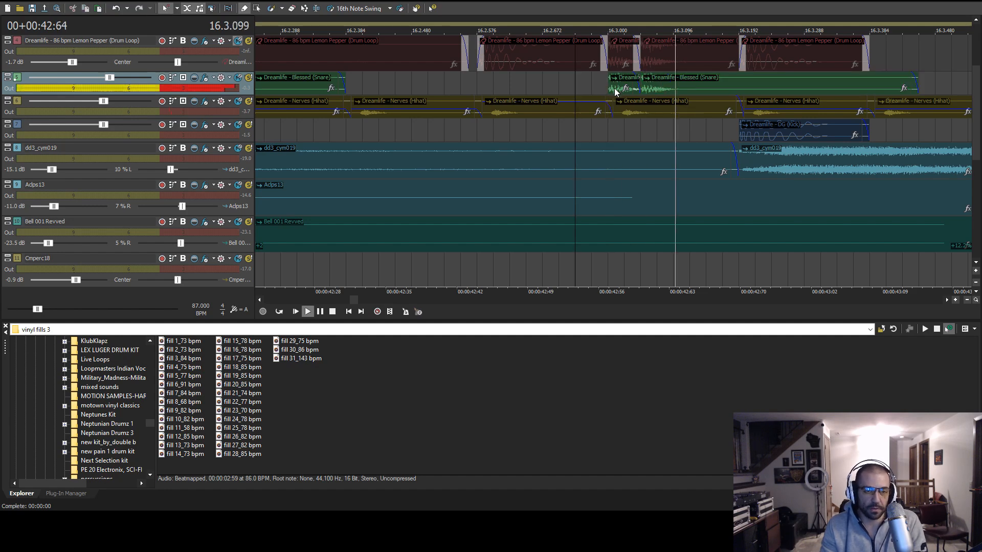
pyautogui.scroll(-3, 623, 97)
pyautogui.press('space')
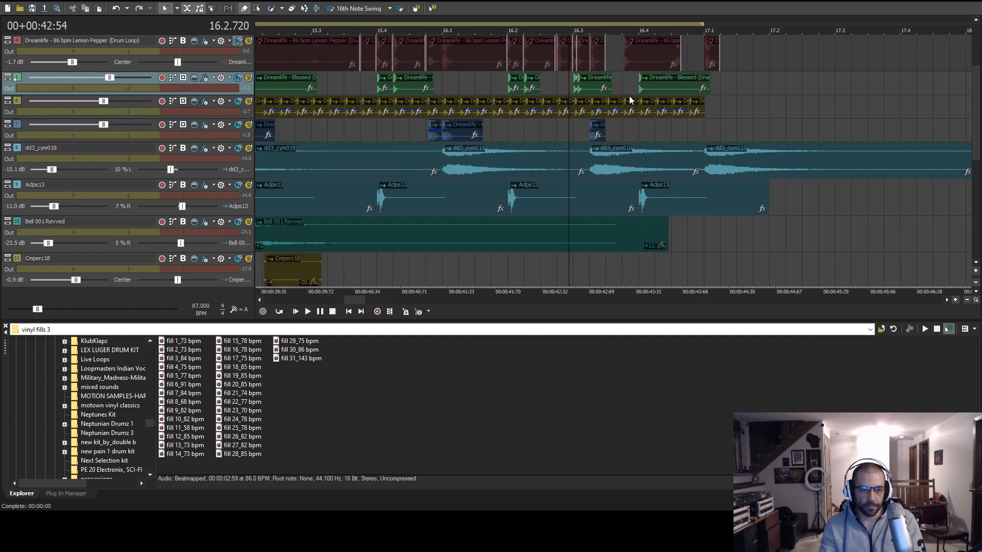
pyautogui.press('space')
pyautogui.scroll(2, 798, 83)
pyautogui.press('space')
# Move the last snare hit from 16.4 to just after 16.3.576, in line with the start of the loop's chop
pyautogui.click(774, 83)
pyautogui.click(744, 82)
pyautogui.scroll(1, 852, 85)
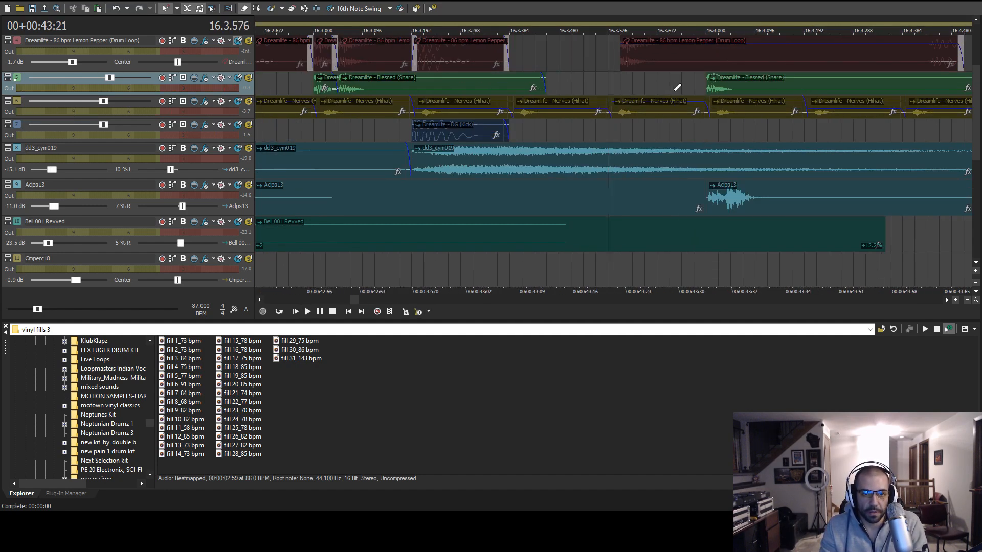
pyautogui.click(679, 88)
pyautogui.scroll(-2, 675, 87)
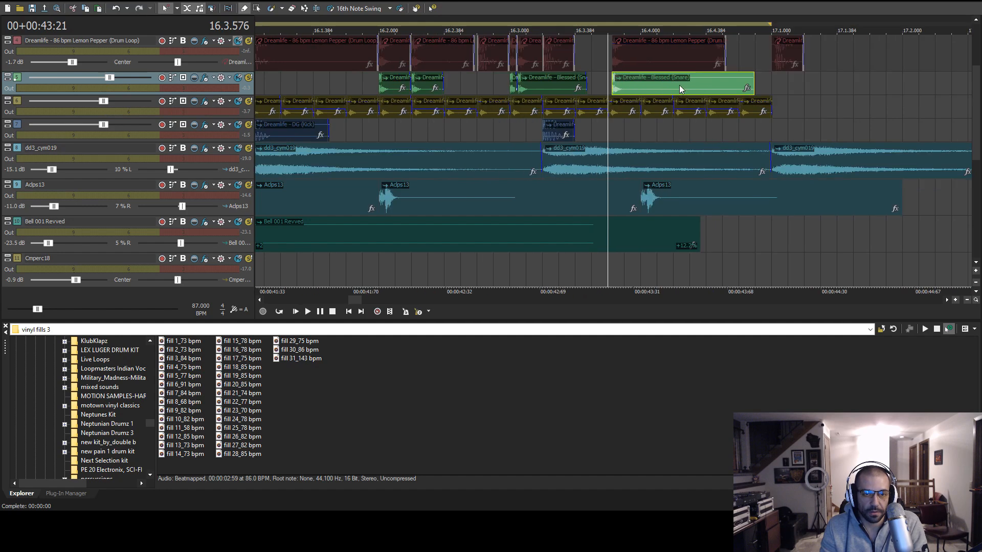
# Play the revised snare fill from just before 15.4, and its ending from just before the moved snare hit
pyautogui.click(384, 91)
pyautogui.scroll(-2, 578, 100)
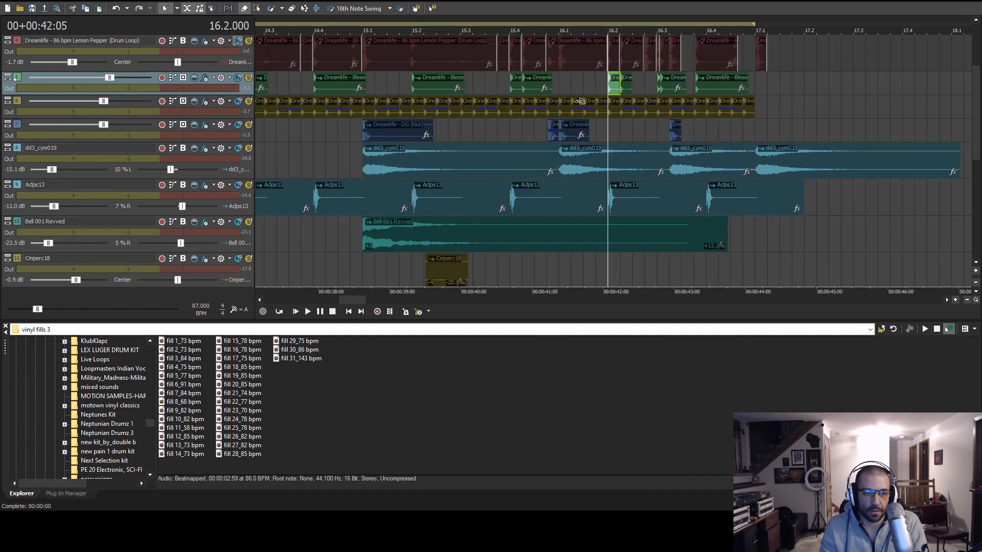
pyautogui.click(497, 91)
pyautogui.press('space')
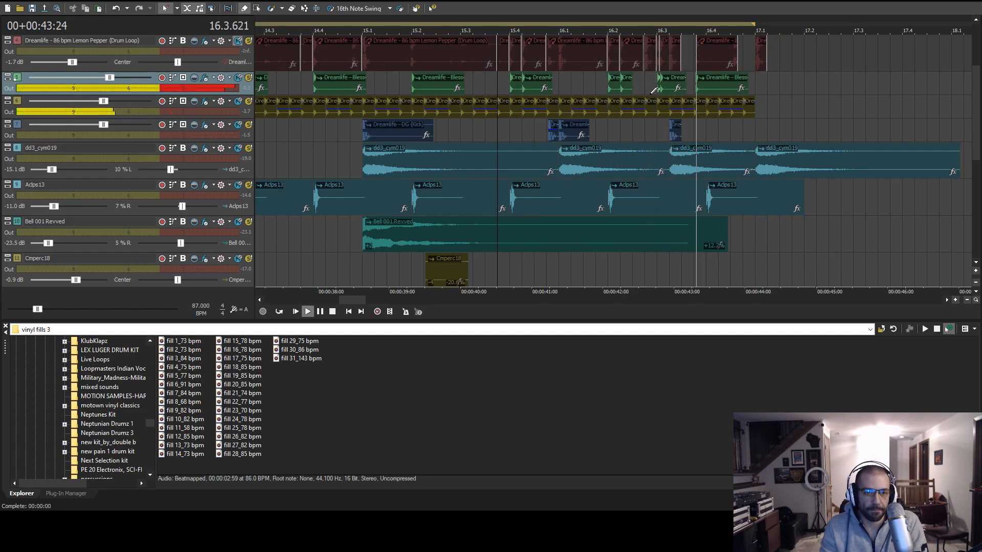
pyautogui.press('space')
pyautogui.click(692, 88)
pyautogui.press('space')
pyautogui.scroll(2, 713, 88)
pyautogui.press('space')
pyautogui.press('space')
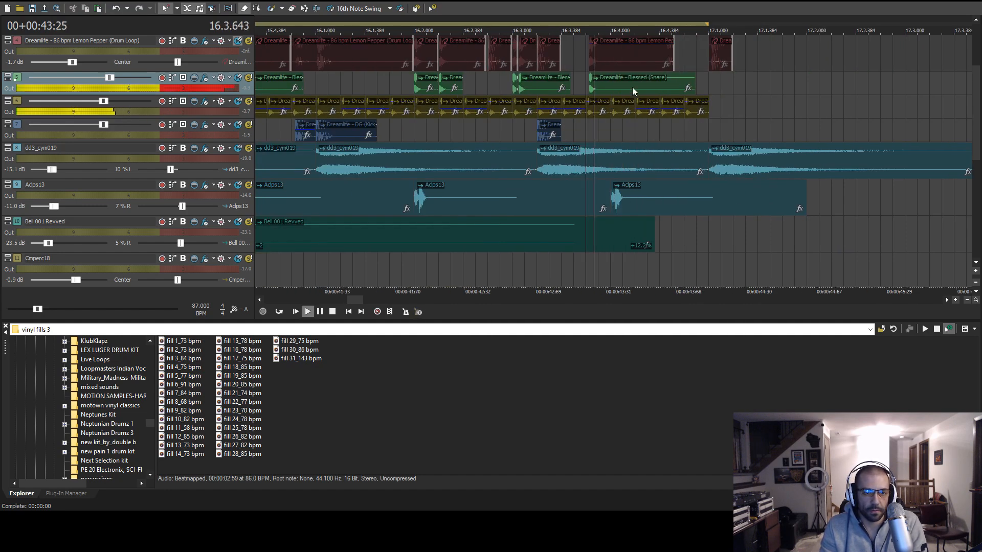
pyautogui.press('space')
# Split the last snare hit at 16.4, replace its tail with a full-length snare hit starting at 16.4, and play the fill
pyautogui.click(613, 88)
pyautogui.press('s')
pyautogui.press('Delete')
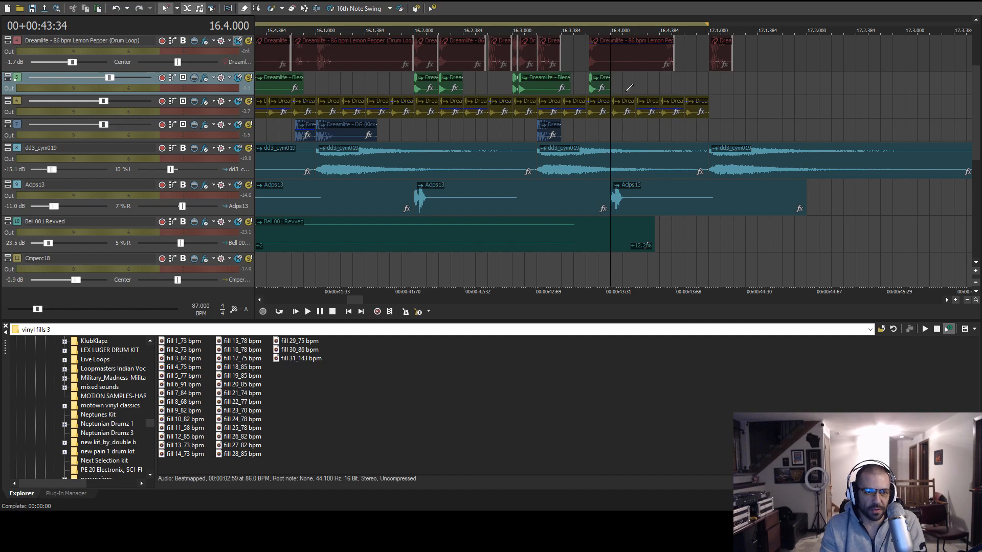
pyautogui.hotkey('ctrl', 'z')
pyautogui.press('space')
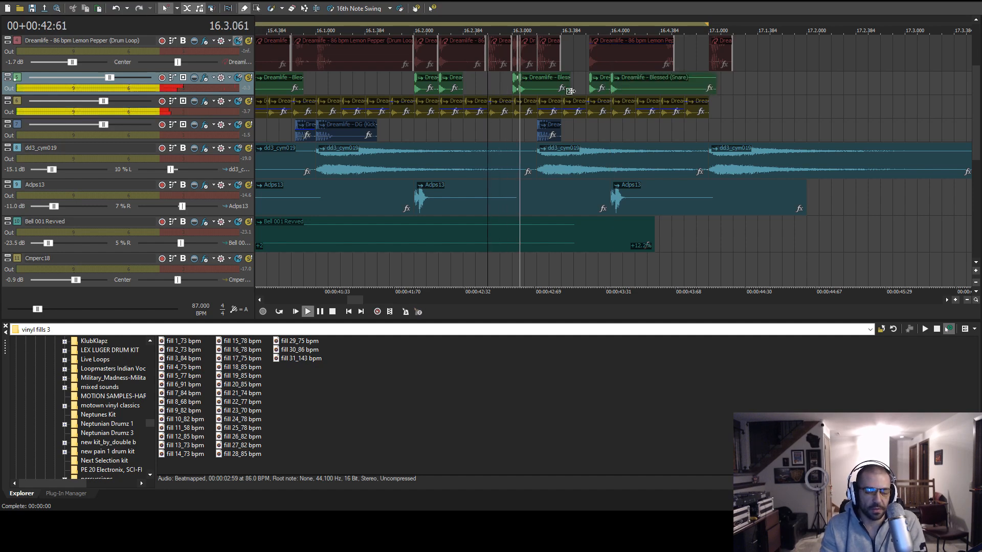
pyautogui.scroll(-3, 607, 115)
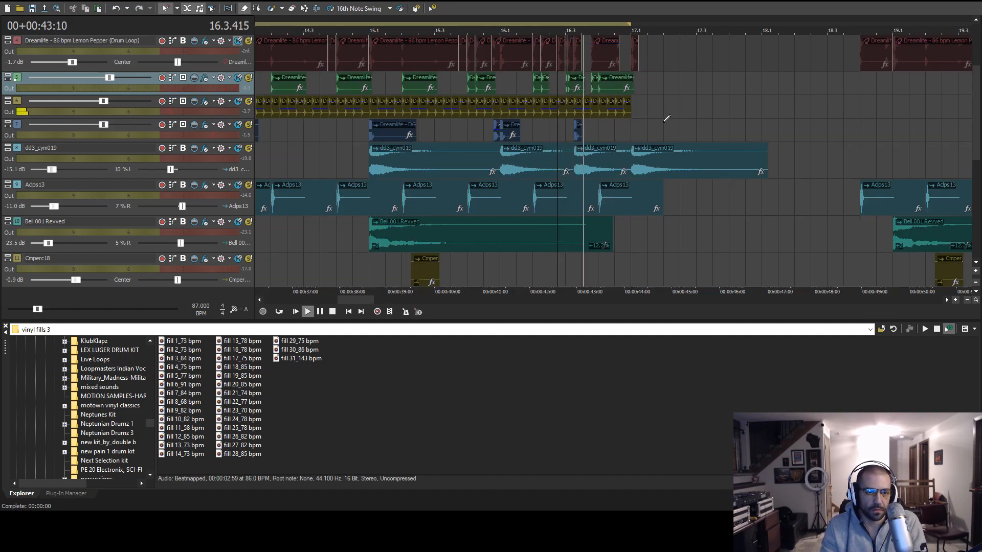
# Add a kick hit at 17.1 under the last cymbal and play the end of the fill
pyautogui.press('space')
pyautogui.click(637, 131)
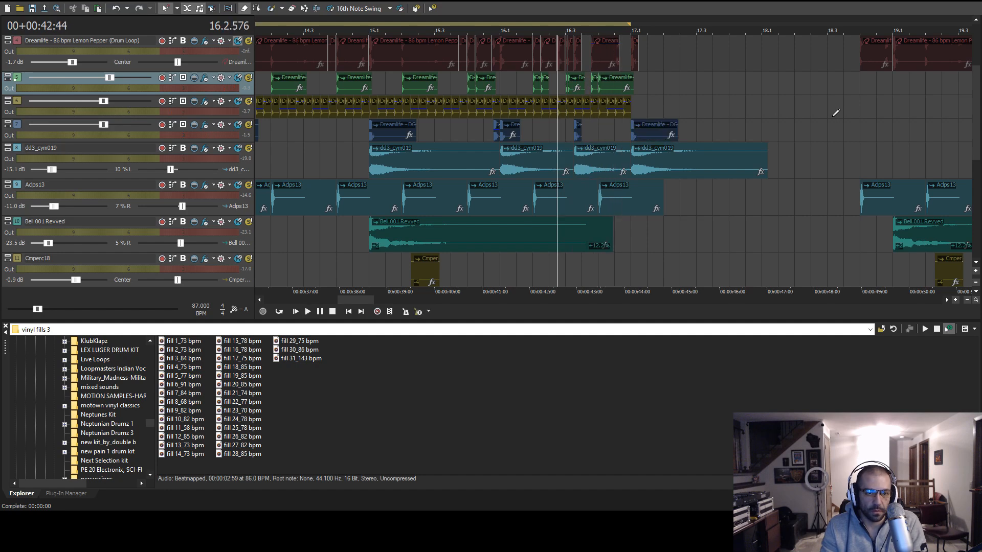
pyautogui.click(632, 130)
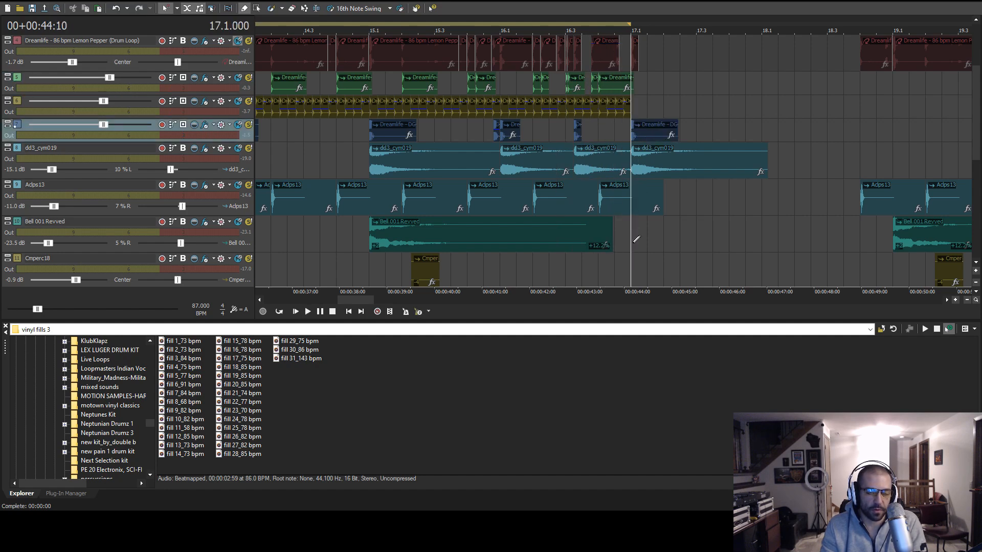
pyautogui.press('space')
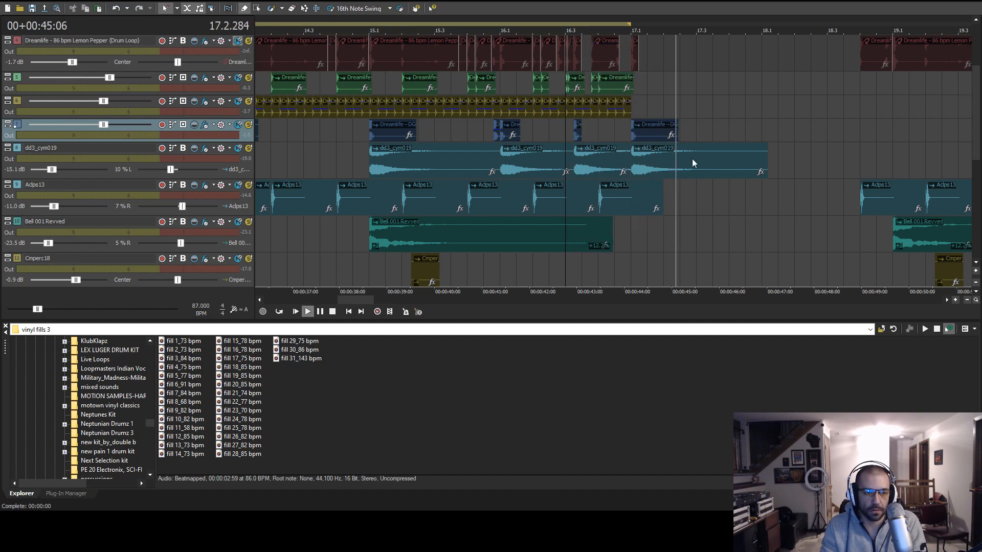
# Play the recreated drums from the start of the section at 9.1
pyautogui.scroll(-3, 692, 159)
pyautogui.scroll(-4, 635, 176)
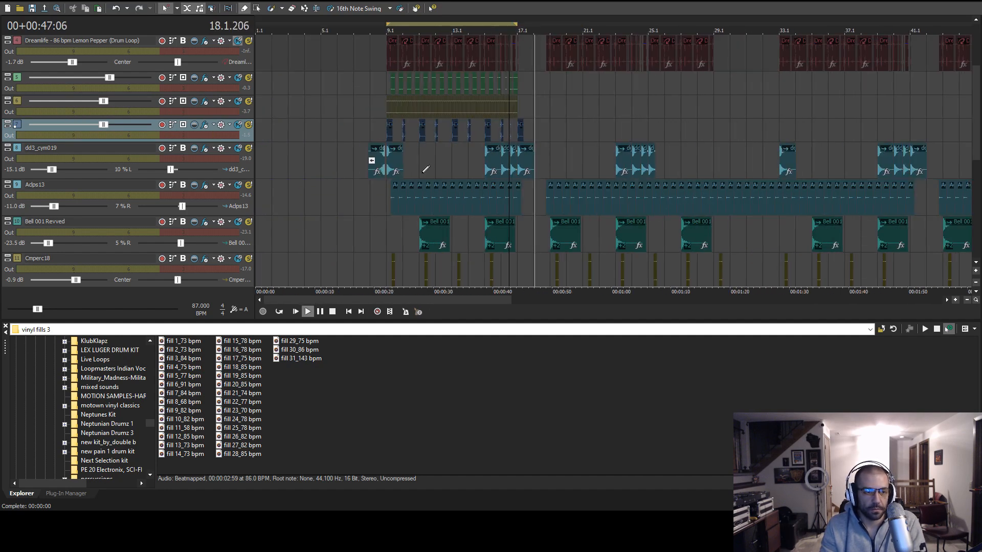
pyautogui.click(403, 171)
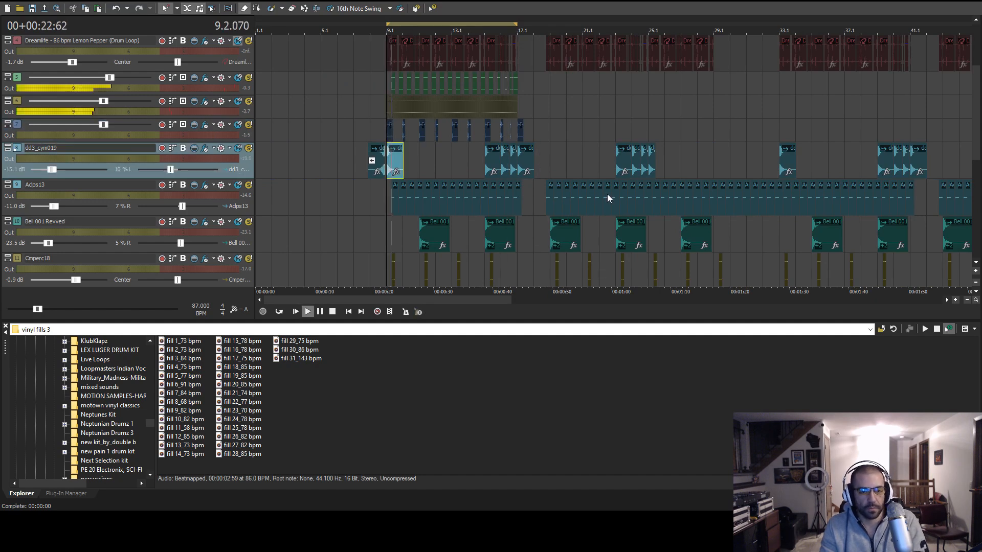
pyautogui.scroll(4, 608, 194)
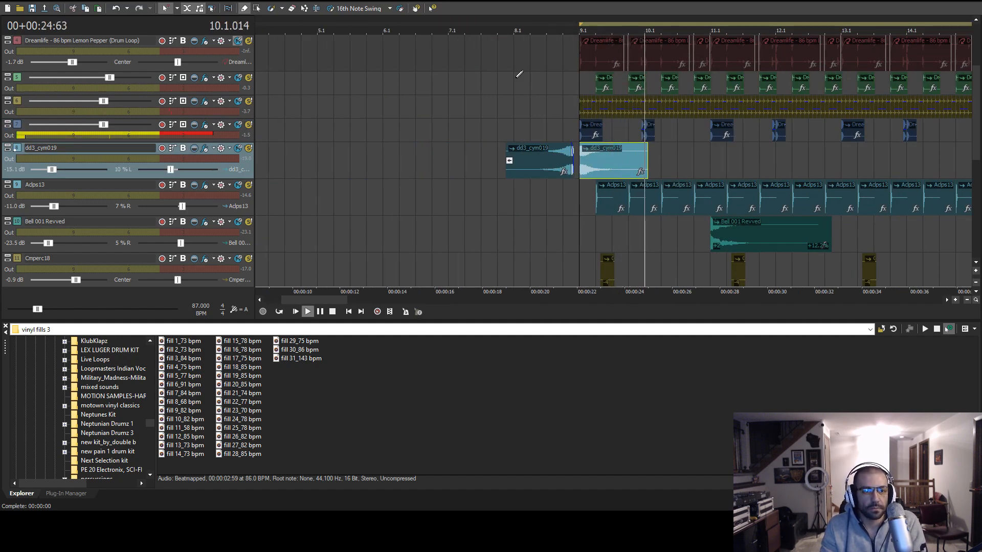
pyautogui.press('space')
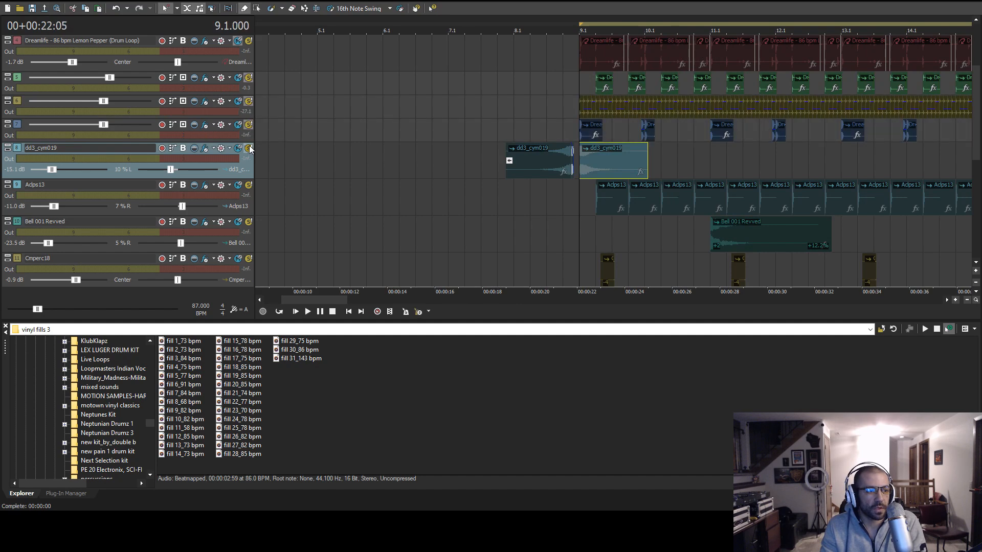
# Add the cymbal, Adps13, bell, Cmperc and tom roll tracks to the soloed drums and play from 8.2
pyautogui.click(245, 211)
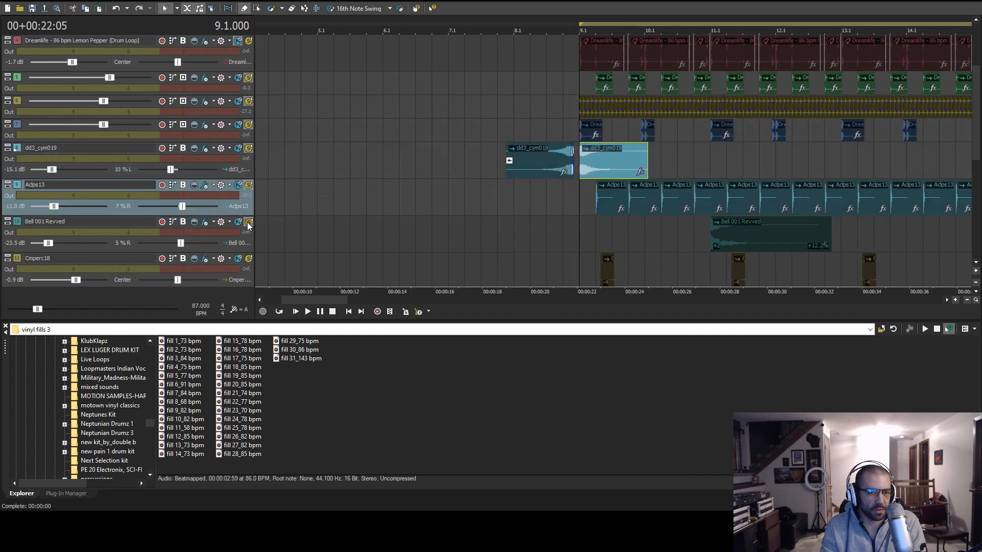
pyautogui.scroll(-3, 970, 145)
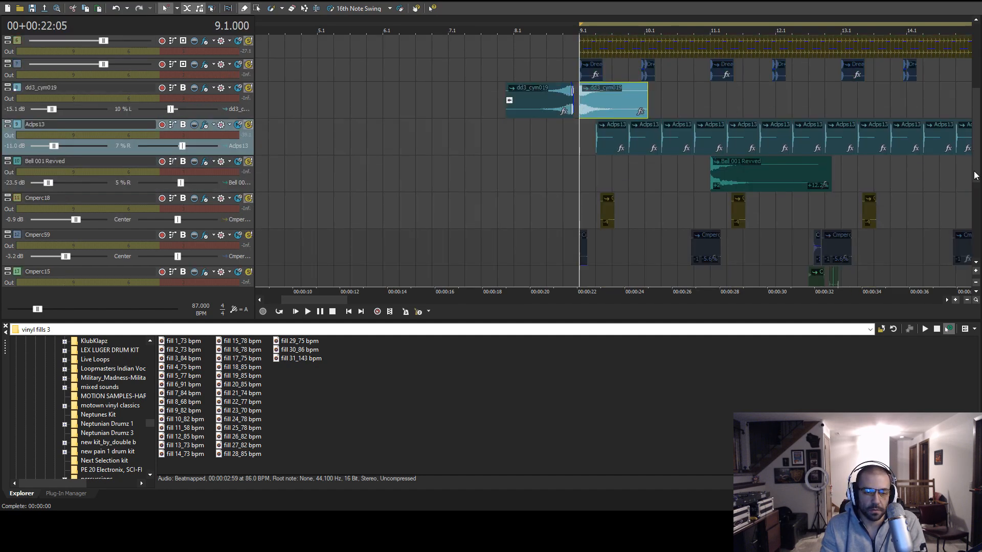
pyautogui.click(248, 227)
pyautogui.click(529, 244)
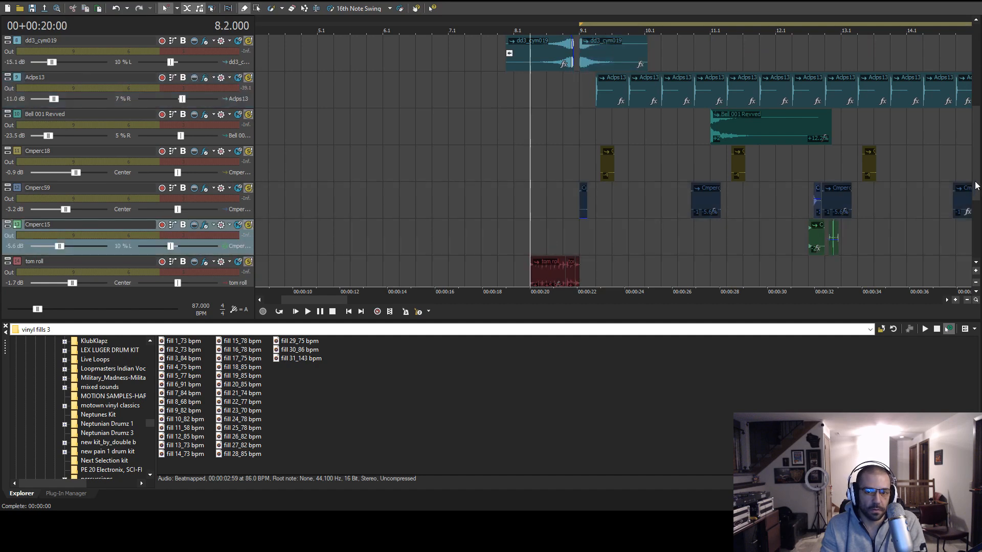
pyautogui.scroll(-3, 980, 205)
pyautogui.click(248, 227)
pyautogui.press('space')
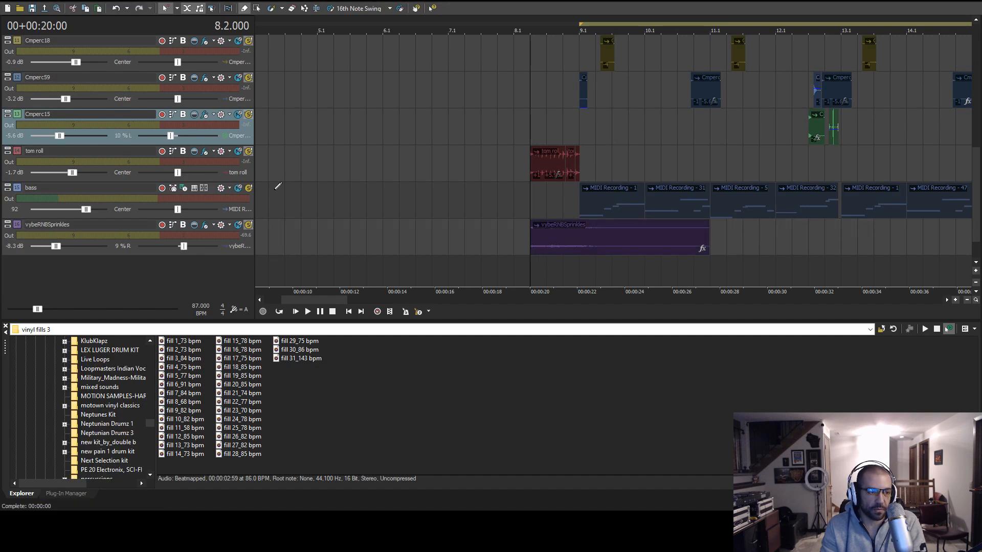
# Listen to the soloed drums and percussion through the section up to the fill's ending at 17.1, then stop playback
pyautogui.scroll(1, 978, 159)
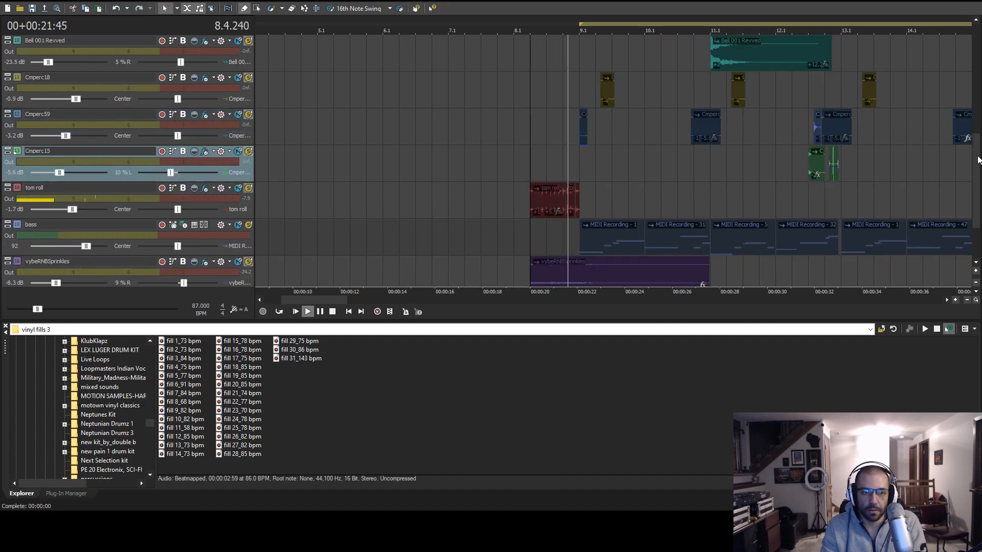
pyautogui.scroll(8, 978, 159)
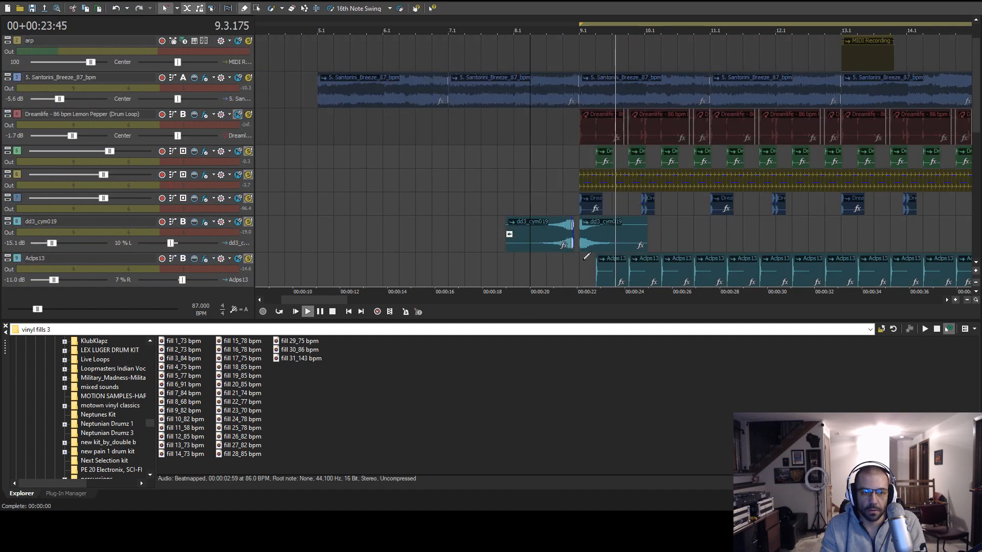
pyautogui.click(659, 194)
pyautogui.scroll(2, 659, 194)
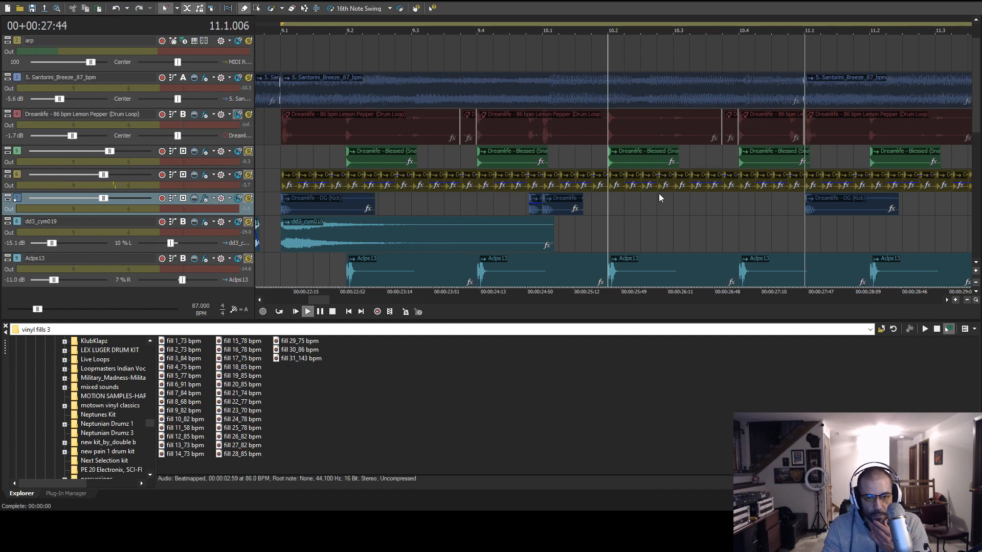
pyautogui.scroll(-4, 659, 193)
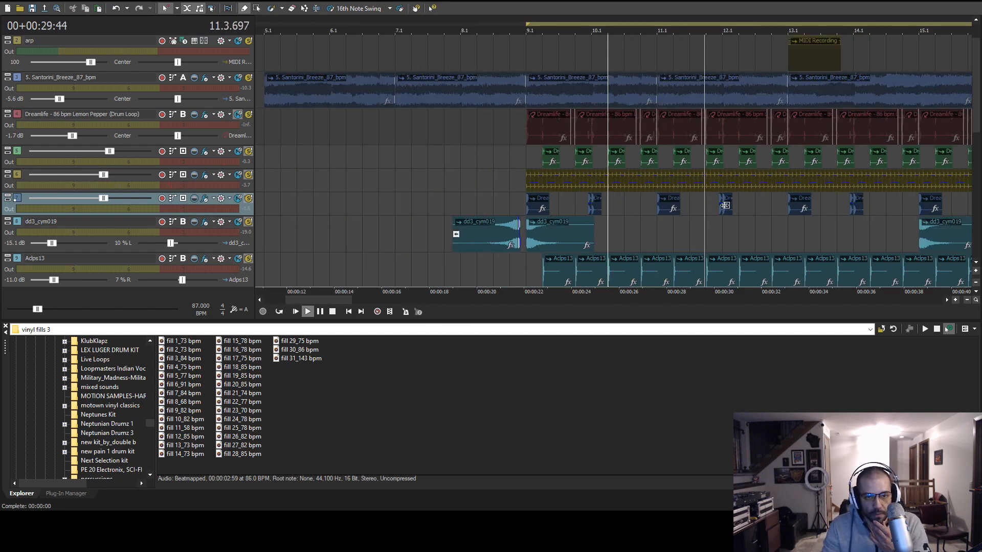
pyautogui.scroll(-1, 725, 205)
pyautogui.scroll(-1, 725, 204)
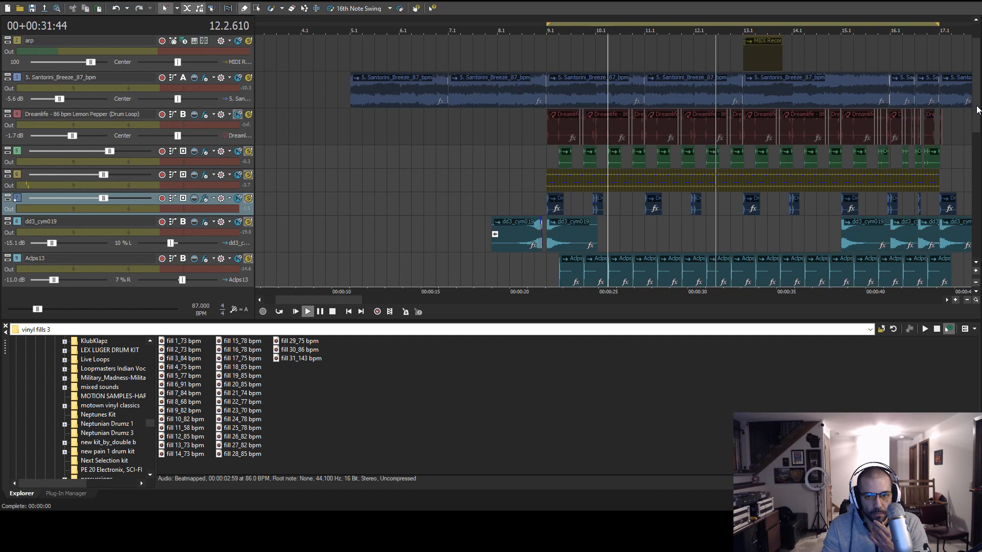
pyautogui.scroll(-1, 977, 109)
pyautogui.moveTo(323, 300); pyautogui.dragTo(347, 303)
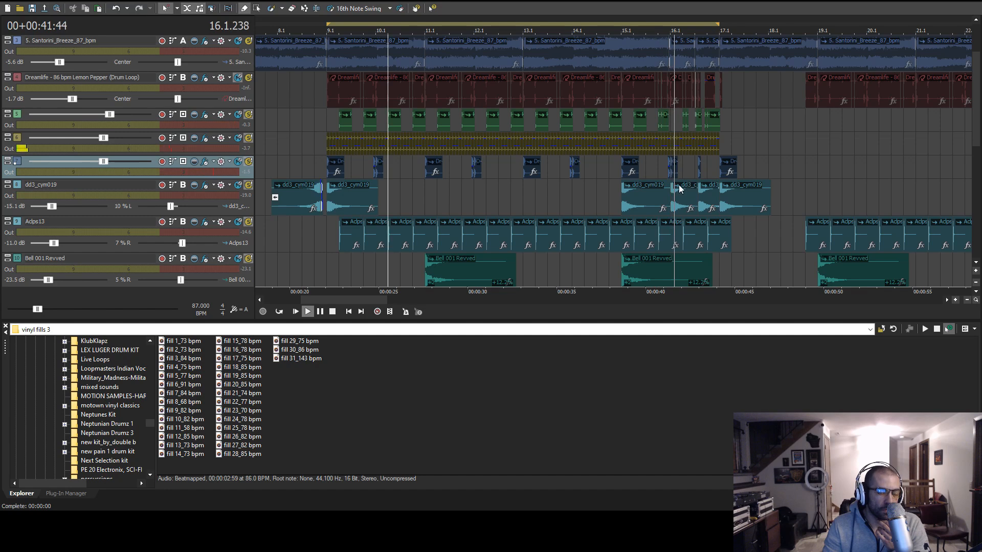
pyautogui.scroll(5, 708, 179)
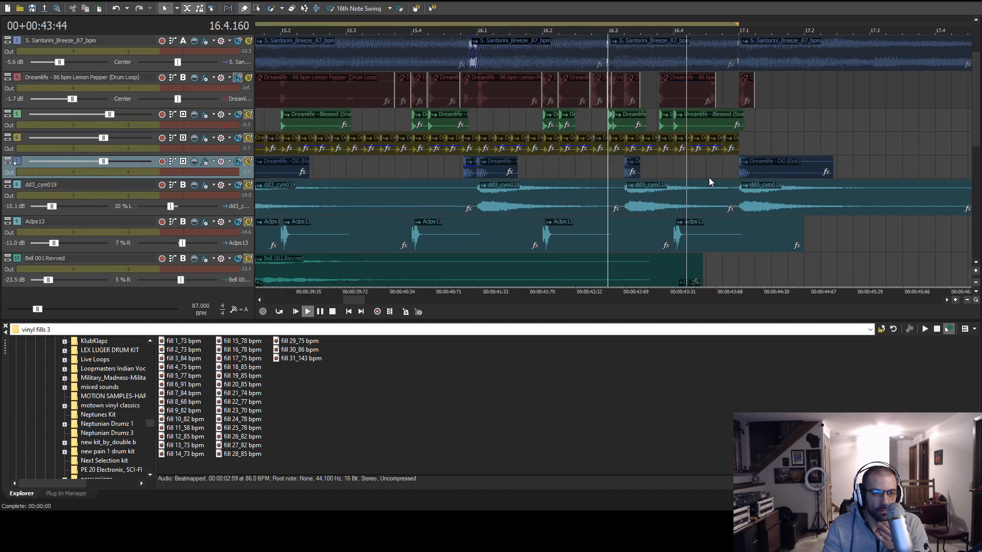
pyautogui.scroll(-3, 709, 177)
pyautogui.press('space')
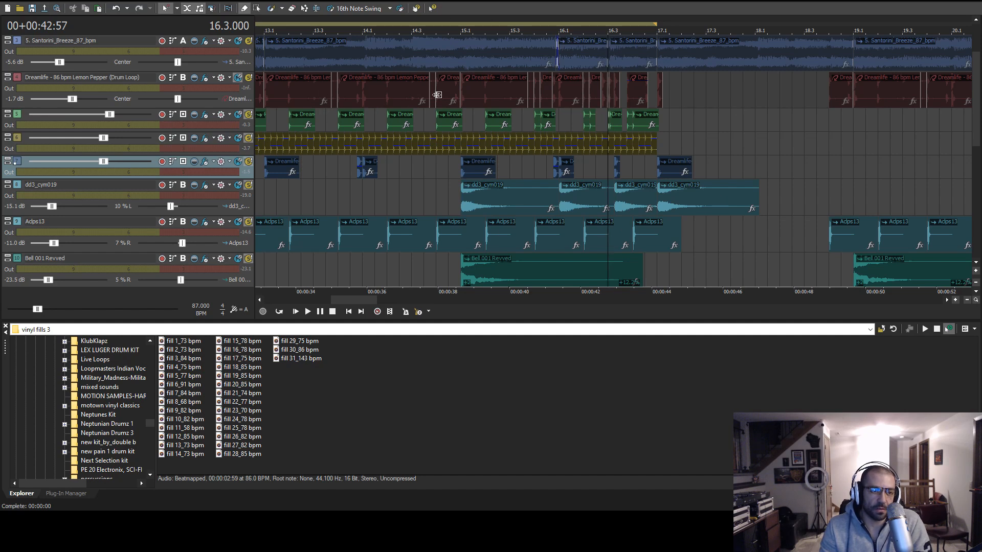
# Clear the solo from all the drum and percussion tracks
pyautogui.click(458, 60)
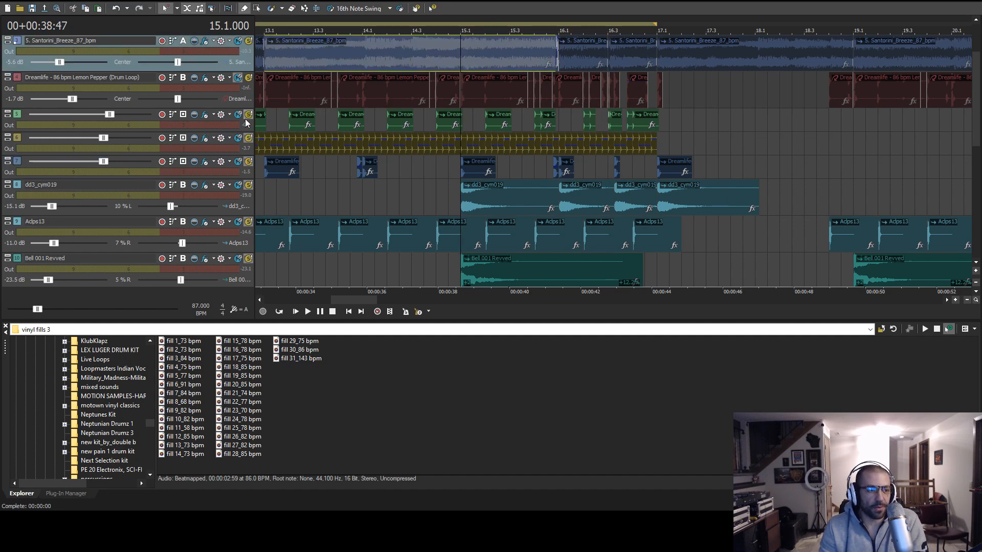
pyautogui.hotkey('ctrl', 'a')
pyautogui.click(16, 115)
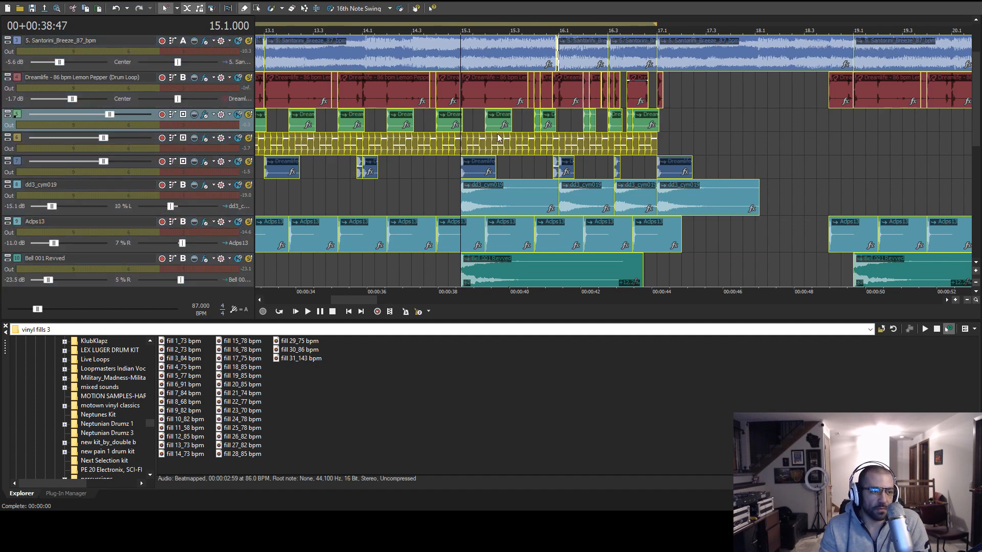
pyautogui.scroll(-3, 500, 136)
# Solo the Santorini Breeze sample and play it briefly from 9.1
pyautogui.click(318, 63)
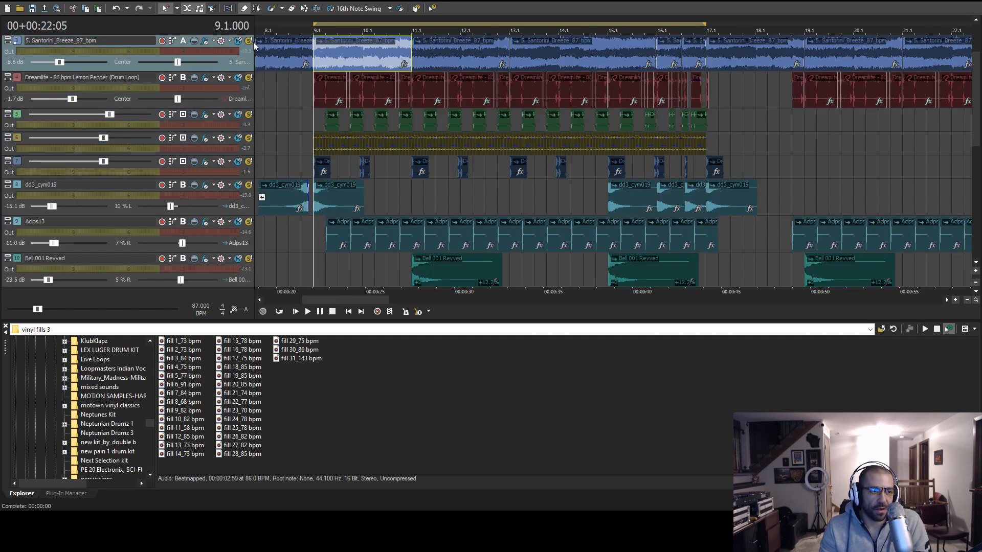
pyautogui.press('space')
pyautogui.scroll(2, 353, 119)
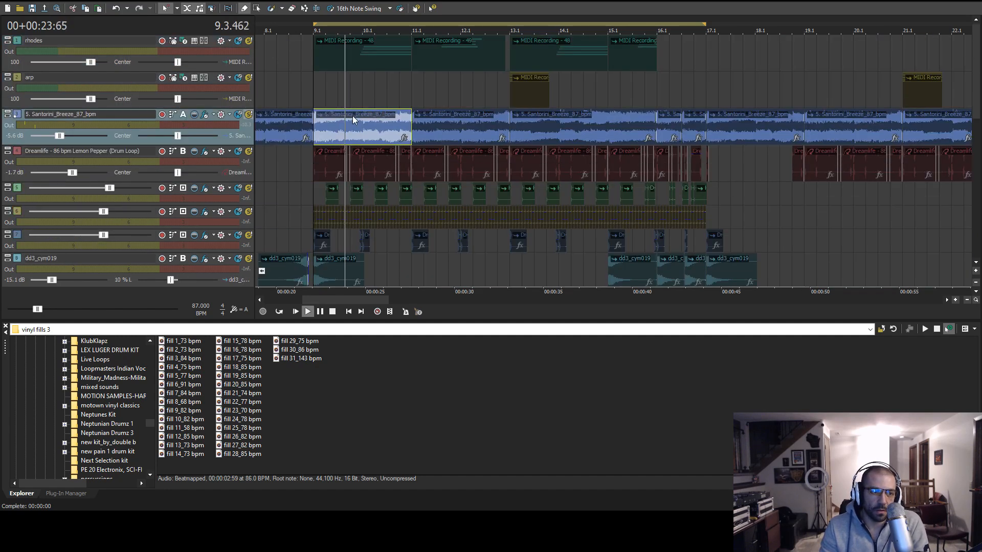
pyautogui.press('space')
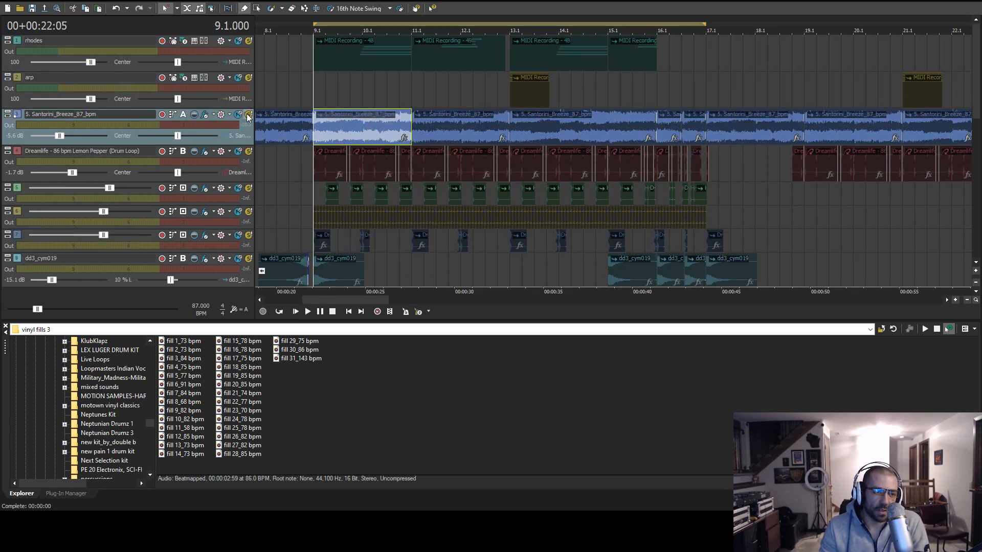
# Solo the rhodes instead of the Santorini Breeze sample and play its chords from 9.4 and from 11.3
pyautogui.press('Up')
pyautogui.press('Up')
pyautogui.press('Up')
pyautogui.click(250, 114)
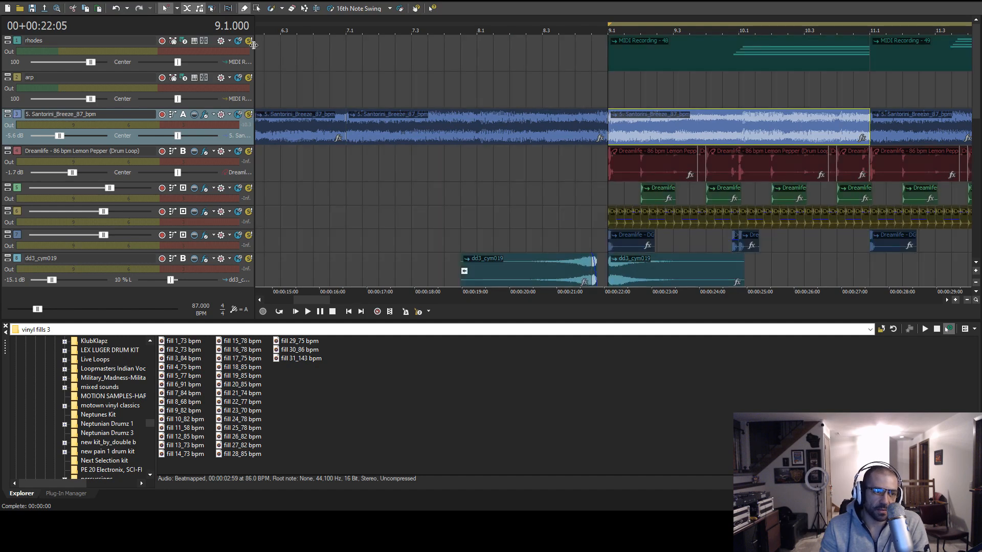
pyautogui.click(249, 41)
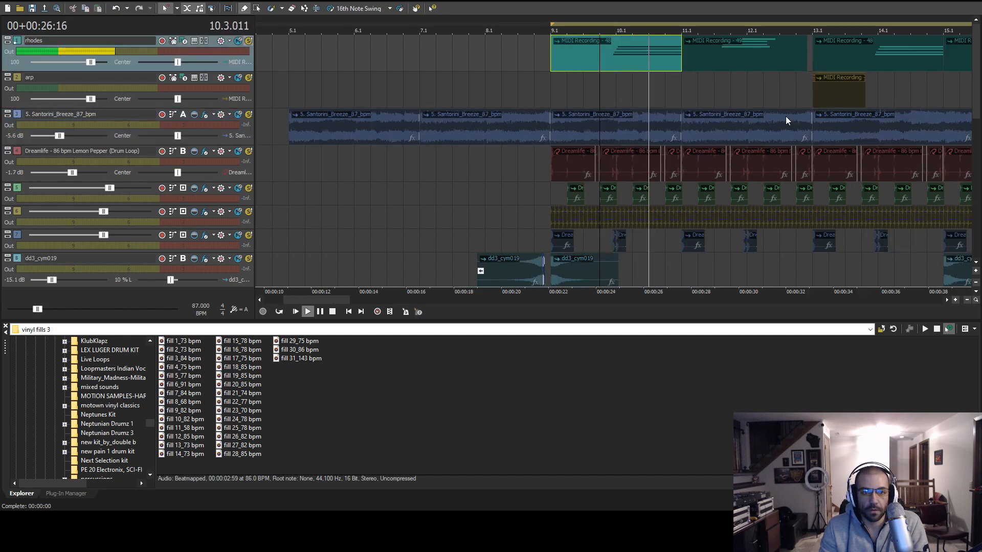
pyautogui.click(711, 18)
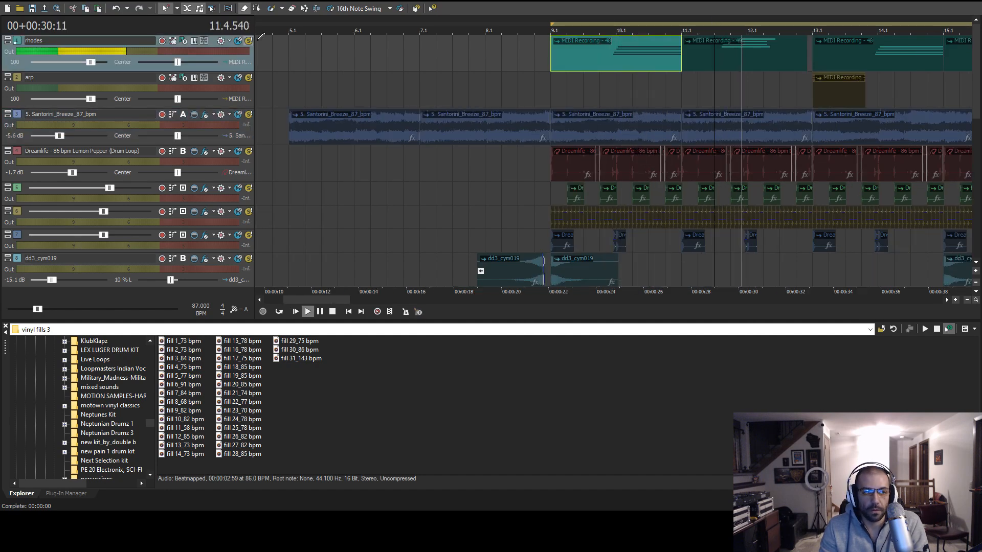
pyautogui.press('space')
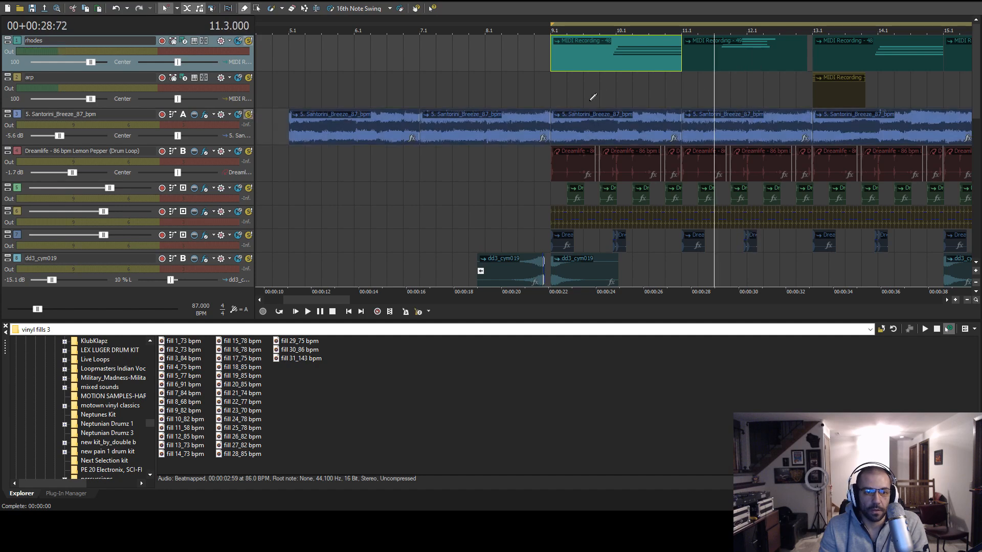
# Play the rhodes together with the Santorini Breeze sample from 9.4 and add the arp track to the solo
pyautogui.click(591, 99)
pyautogui.click(607, 90)
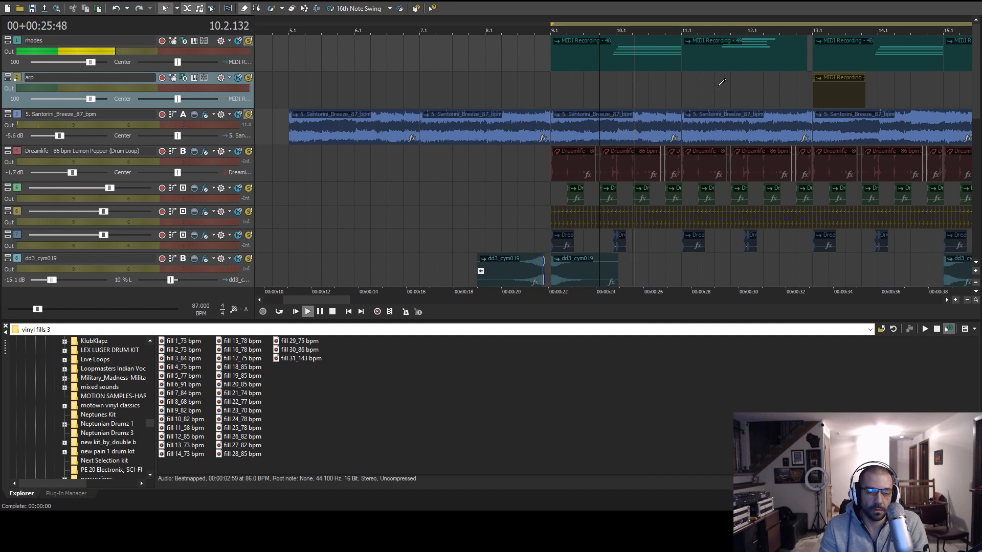
pyautogui.click(249, 78)
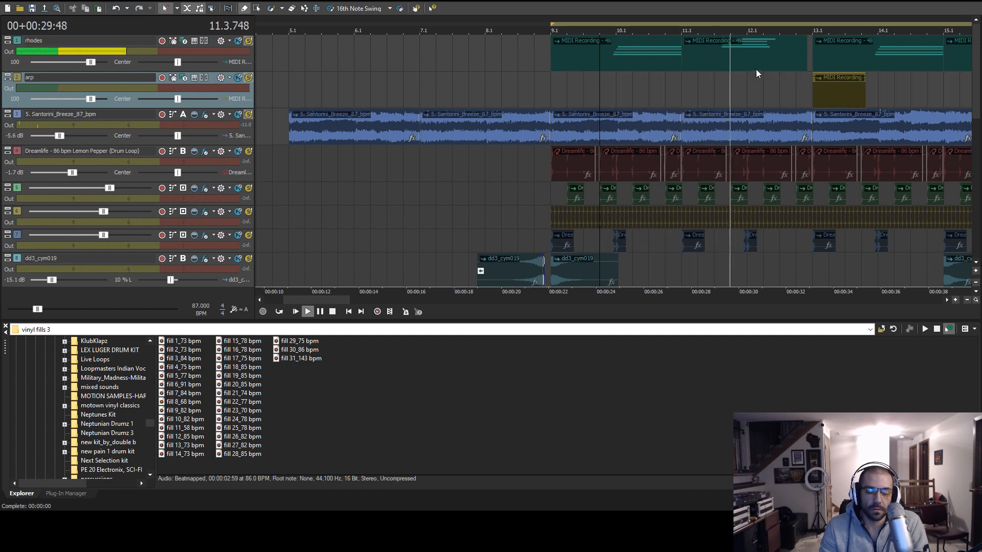
# Play the arp part with the rhodes and the sample from 13.1
pyautogui.click(812, 76)
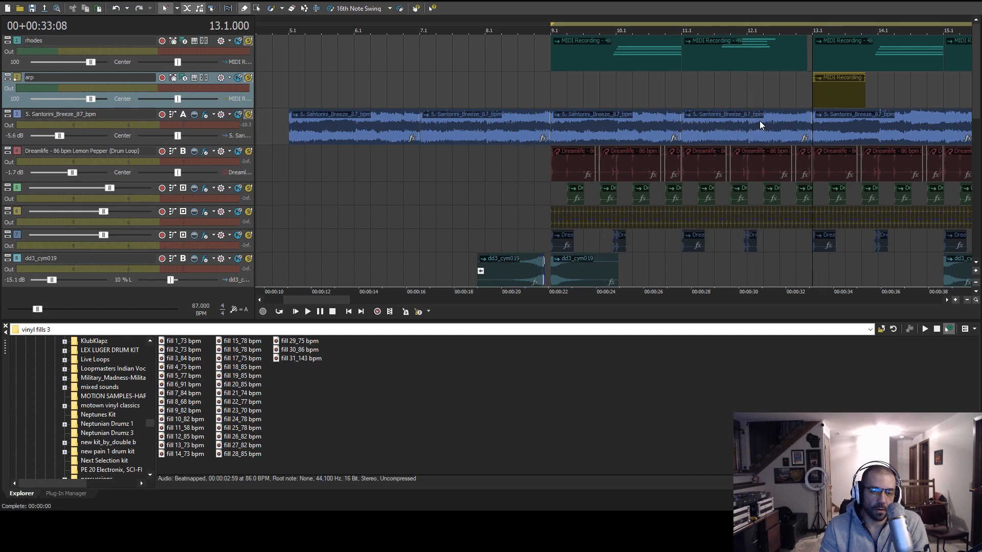
pyautogui.scroll(3, 861, 75)
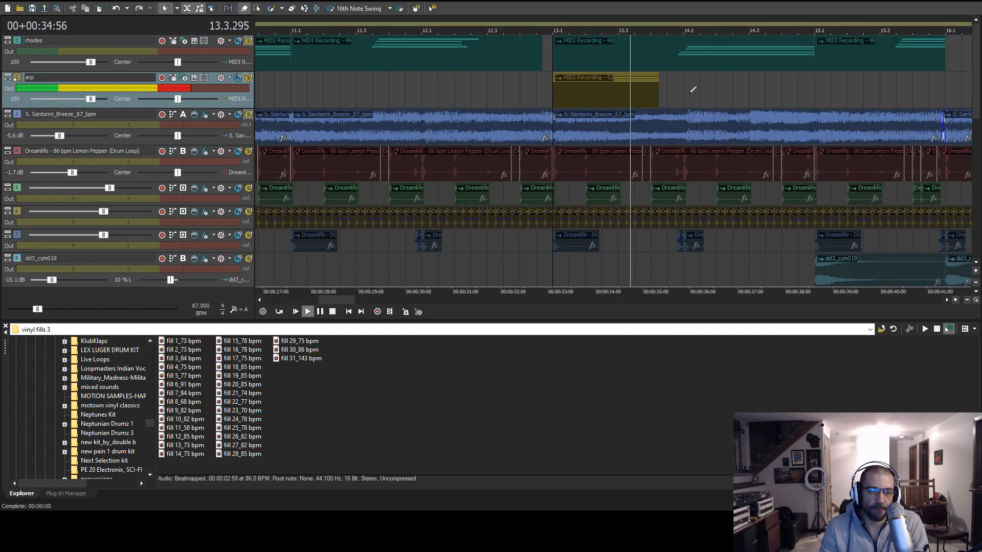
pyautogui.press('space')
# Return the cursor to 9.1, solo the one-shot hi-hat track and play it from there
pyautogui.scroll(-3, 692, 93)
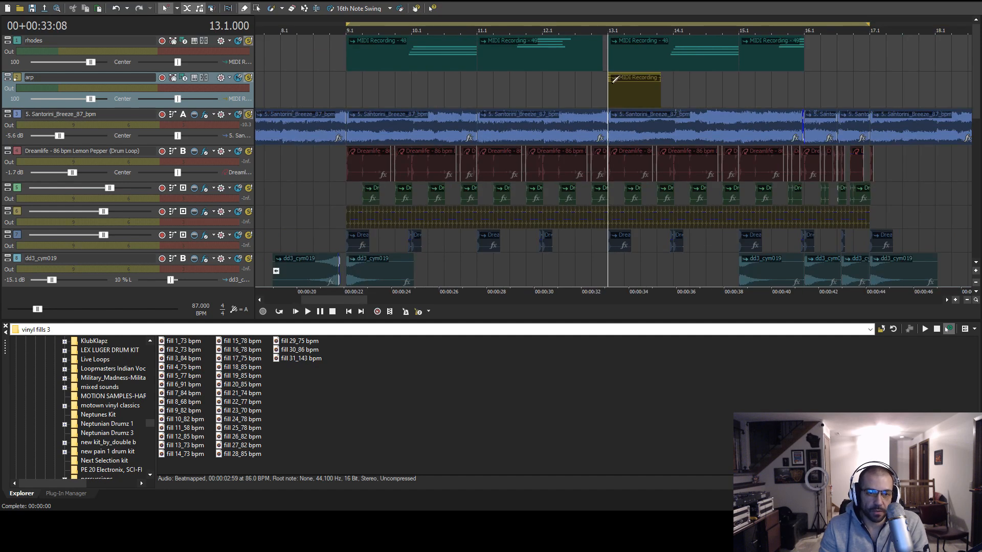
pyautogui.scroll(-3, 515, 137)
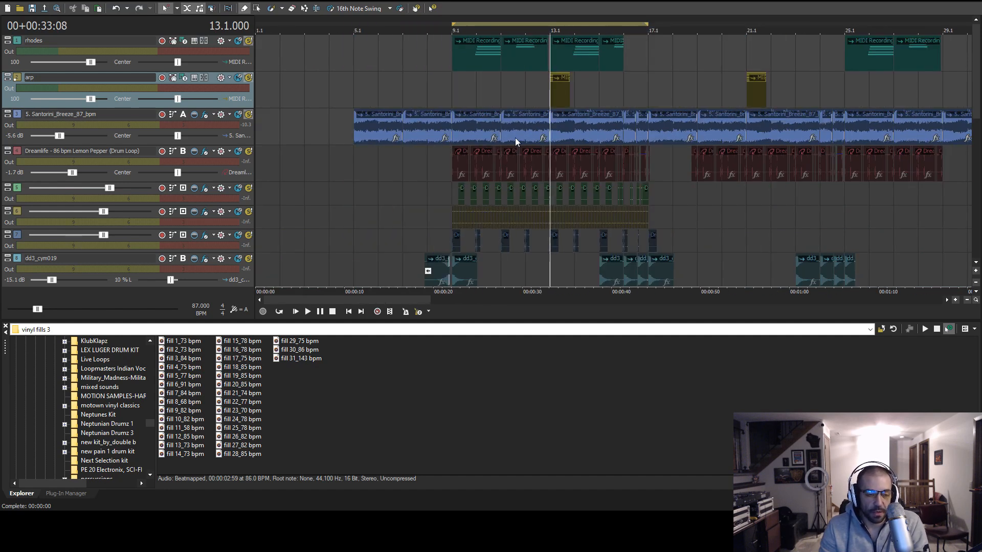
pyautogui.click(452, 92)
pyautogui.scroll(3, 905, 91)
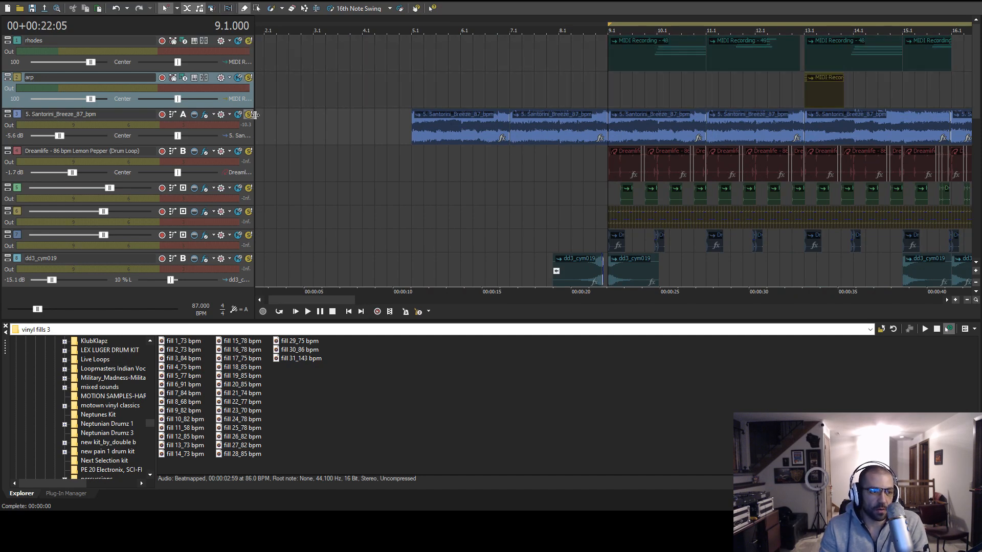
pyautogui.scroll(2, 600, 213)
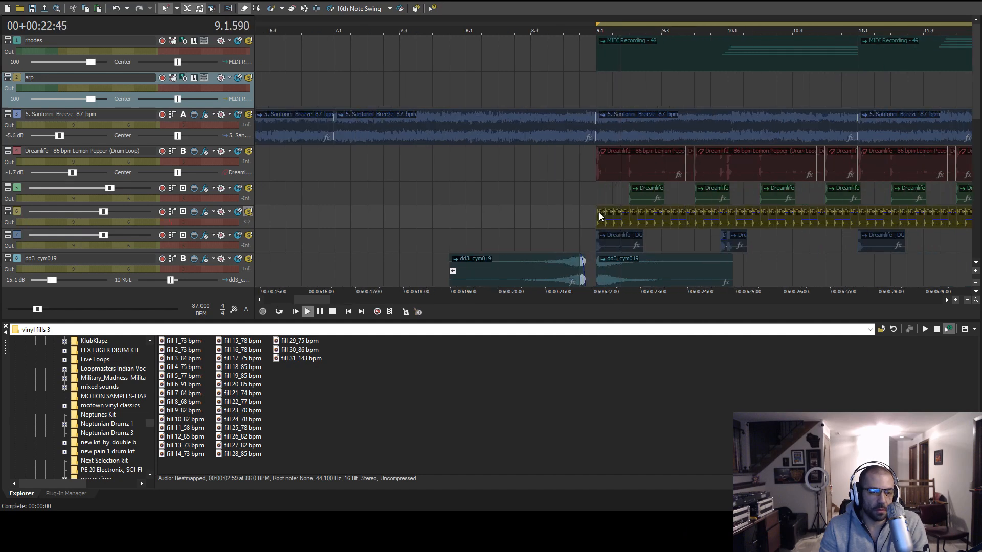
pyautogui.scroll(2, 666, 224)
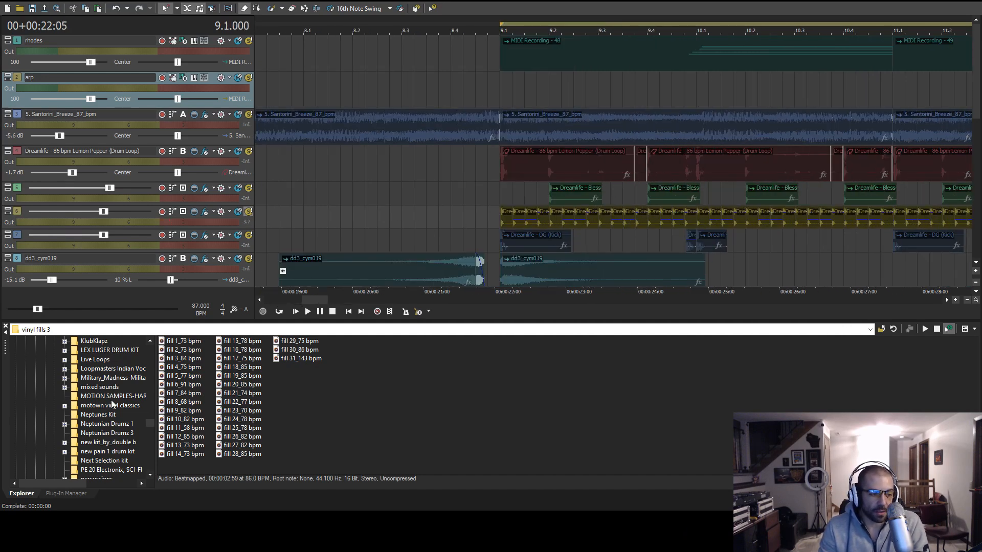
# Browse to The Vault 2 kit and open its Hi Hat loops folder
pyautogui.scroll(3, 112, 403)
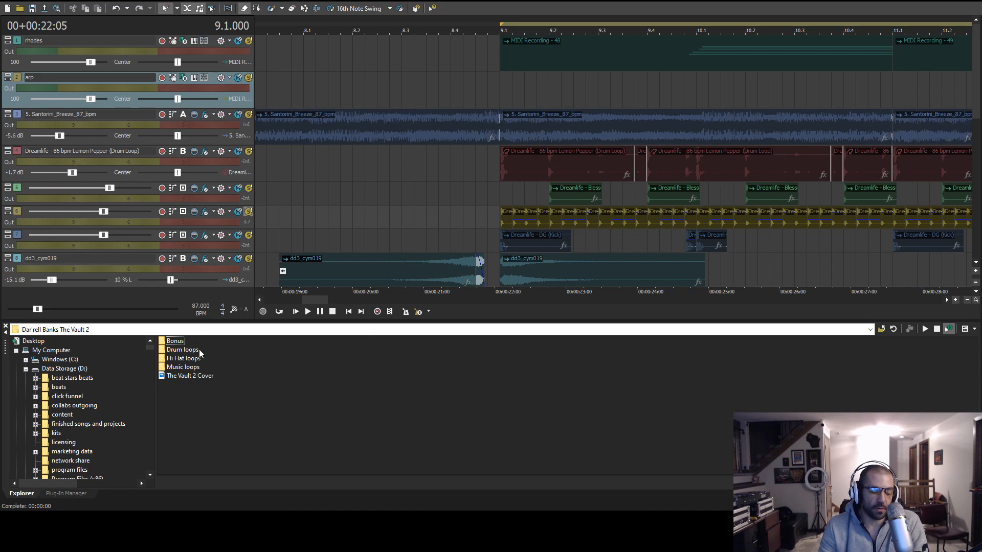
pyautogui.doubleClick(189, 360)
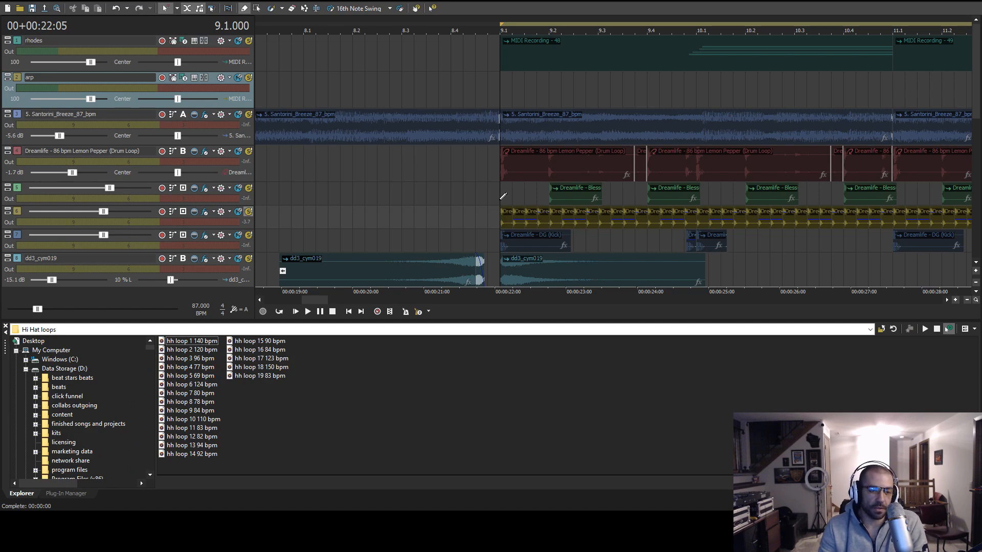
# Examine the spacing of the soloed hi-hat one-shots from 9.1 and play them briefly
pyautogui.click(500, 211)
pyautogui.hscroll(-3, 701, 249)
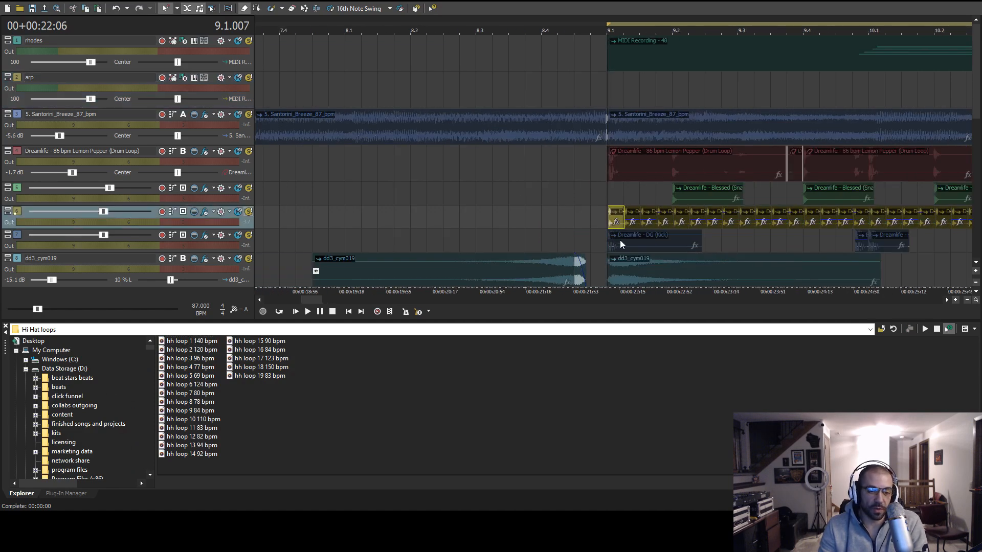
pyautogui.scroll(-3, 624, 237)
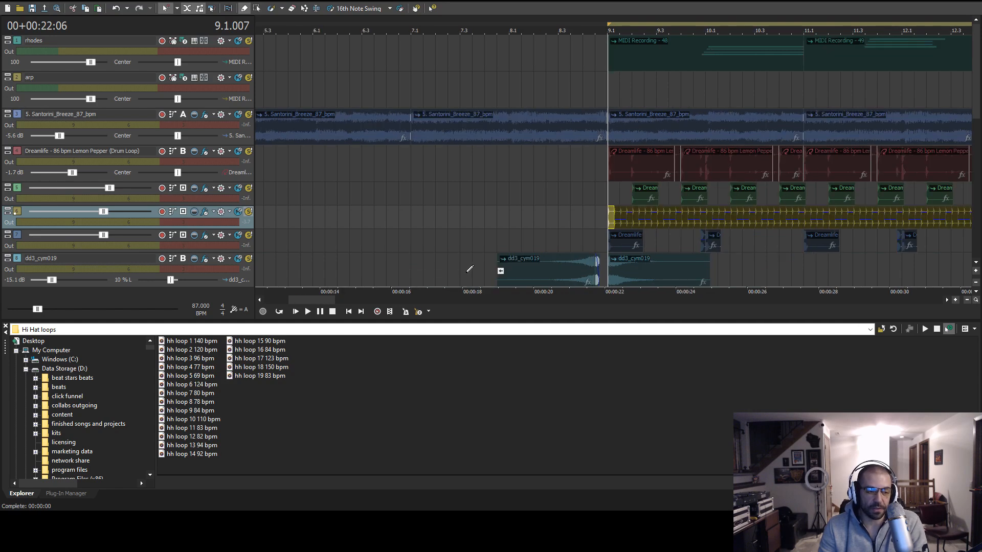
pyautogui.moveTo(321, 302); pyautogui.dragTo(328, 305)
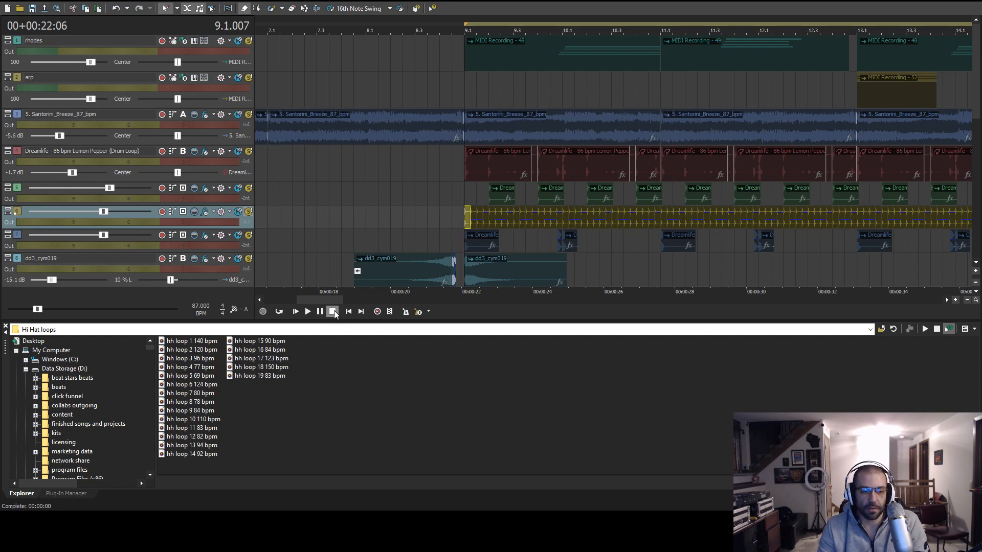
pyautogui.scroll(5, 660, 233)
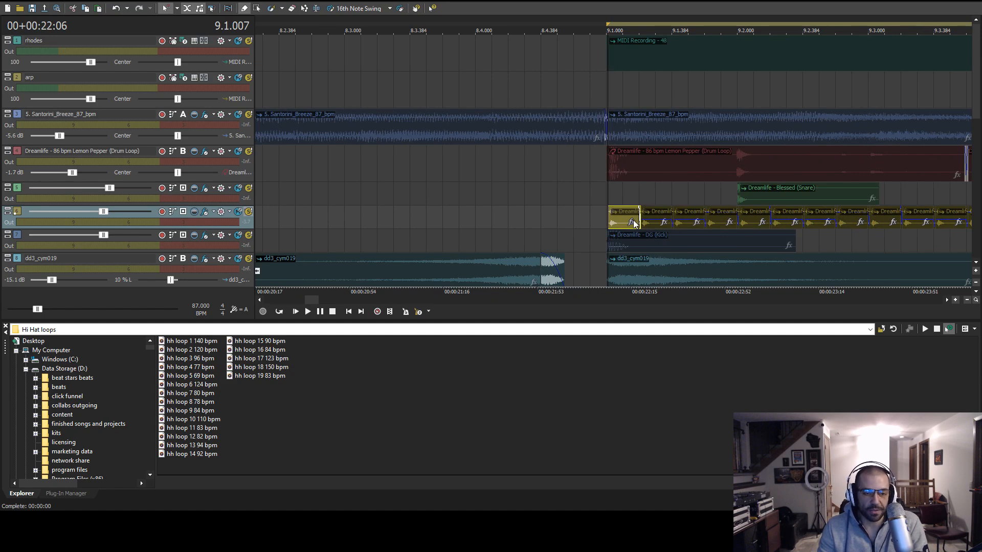
pyautogui.scroll(1, 638, 222)
pyautogui.scroll(-1, 686, 219)
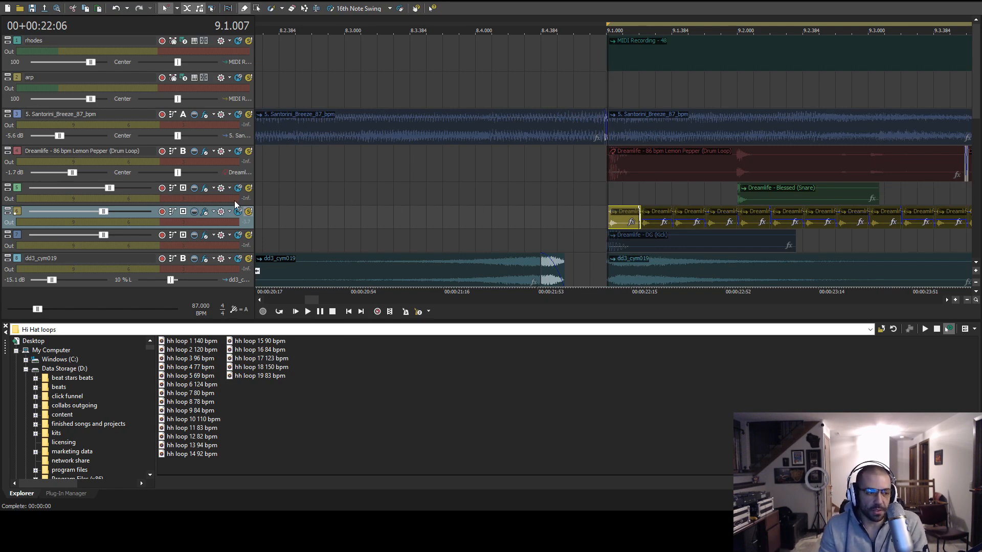
pyautogui.scroll(-3, 296, 253)
pyautogui.press('space')
pyautogui.press('space')
# Preview a range of the hi-hat loops in the folder, from hh loop 17 123 bpm through to hh loop 15 90 bpm
pyautogui.click(266, 360)
pyautogui.click(271, 350)
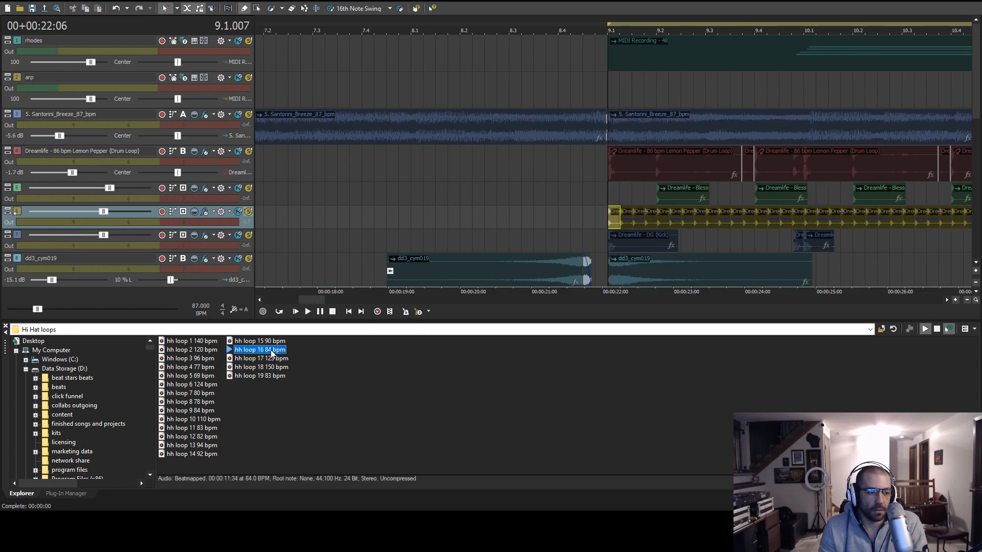
pyautogui.click(210, 437)
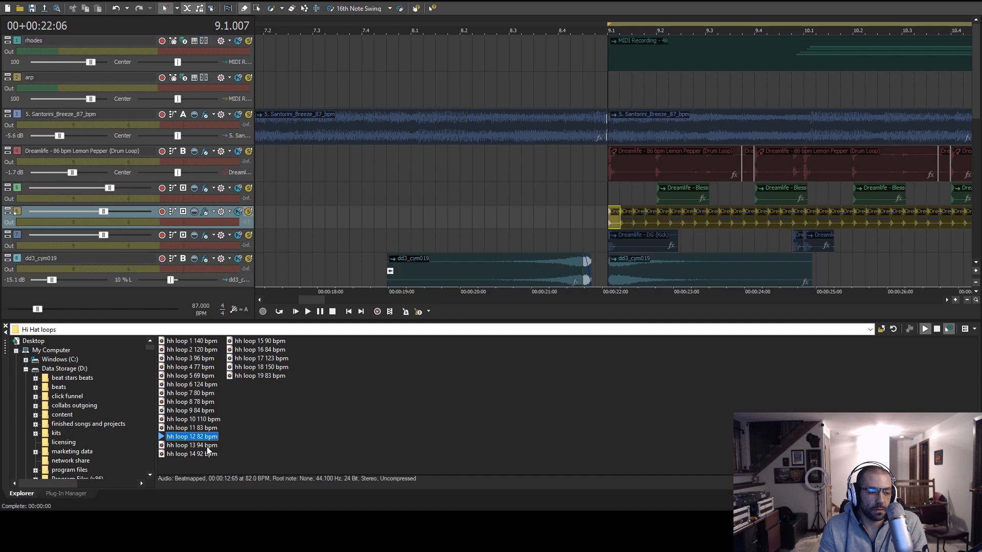
pyautogui.click(207, 445)
pyautogui.click(207, 428)
pyautogui.click(207, 402)
pyautogui.click(206, 394)
pyautogui.click(207, 377)
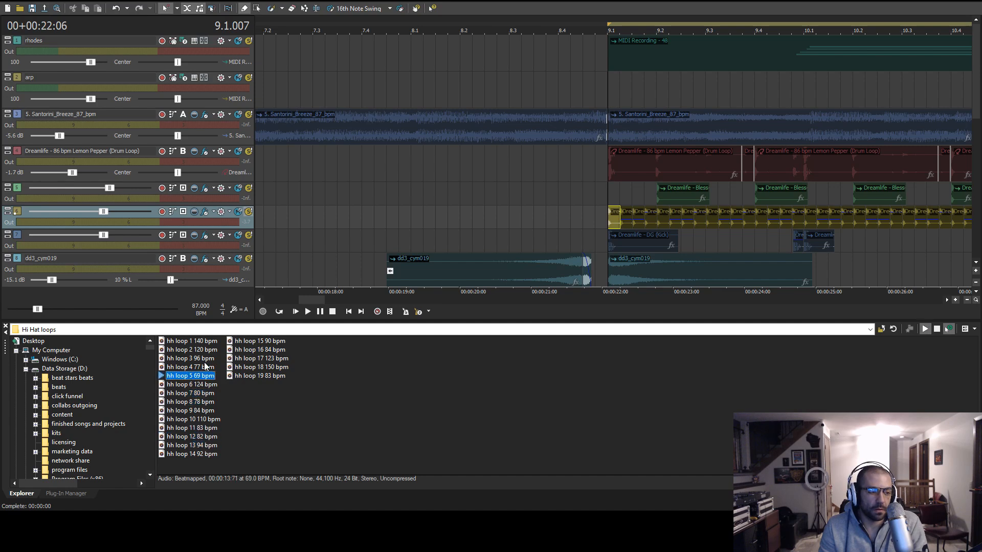
pyautogui.click(206, 359)
pyautogui.click(206, 349)
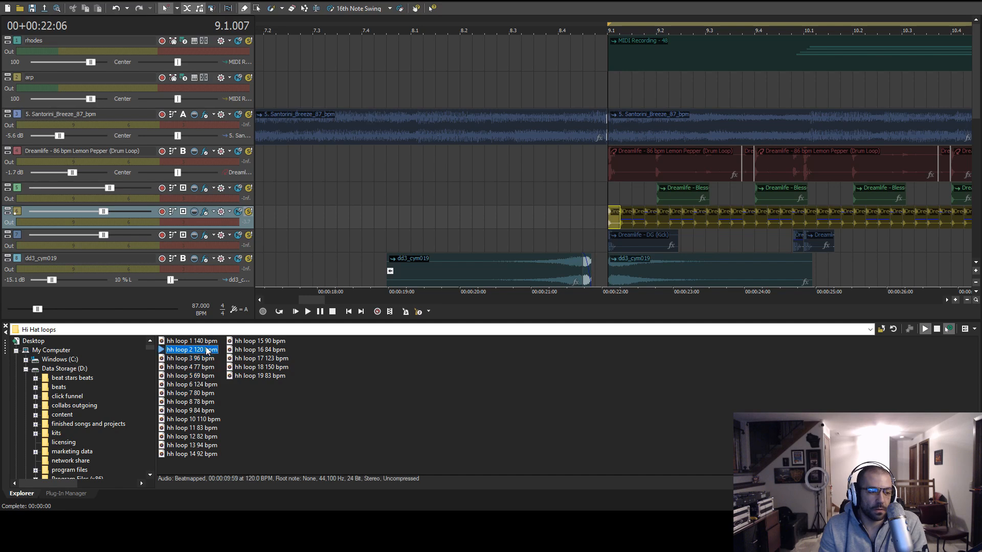
pyautogui.click(206, 342)
pyautogui.click(267, 343)
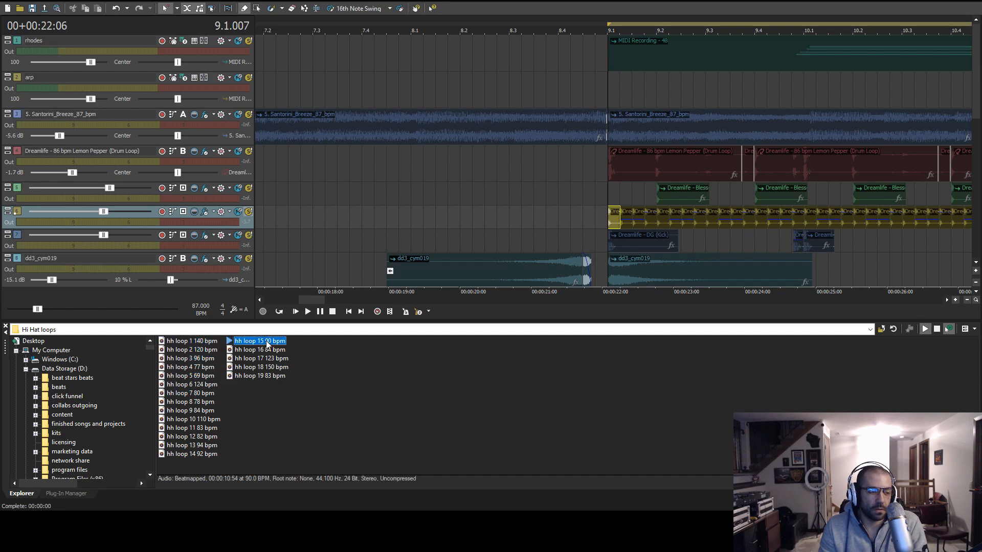
# Place hh loop 15 90 bpm on a new track at 9.1, mute the one-shot hi-hats and play it with the full mix
pyautogui.moveTo(276, 343); pyautogui.dragTo(242, 212)
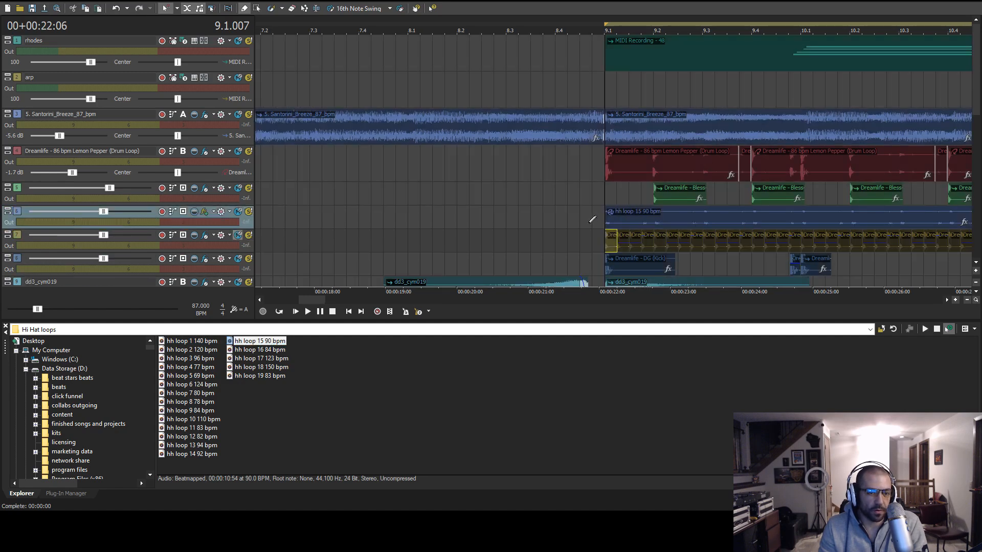
pyautogui.click(607, 224)
pyautogui.scroll(-1, 607, 221)
pyautogui.press('space')
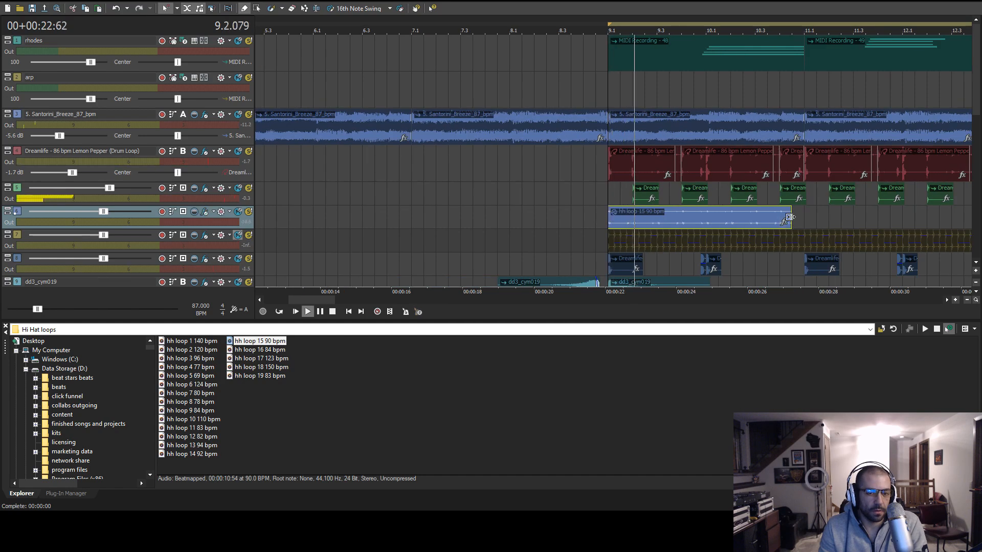
# Extend the hh loop 15 event to 13.1 and raise its track's volume
pyautogui.moveTo(791, 217); pyautogui.dragTo(927, 215)
pyautogui.moveTo(103, 211); pyautogui.dragTo(129, 211)
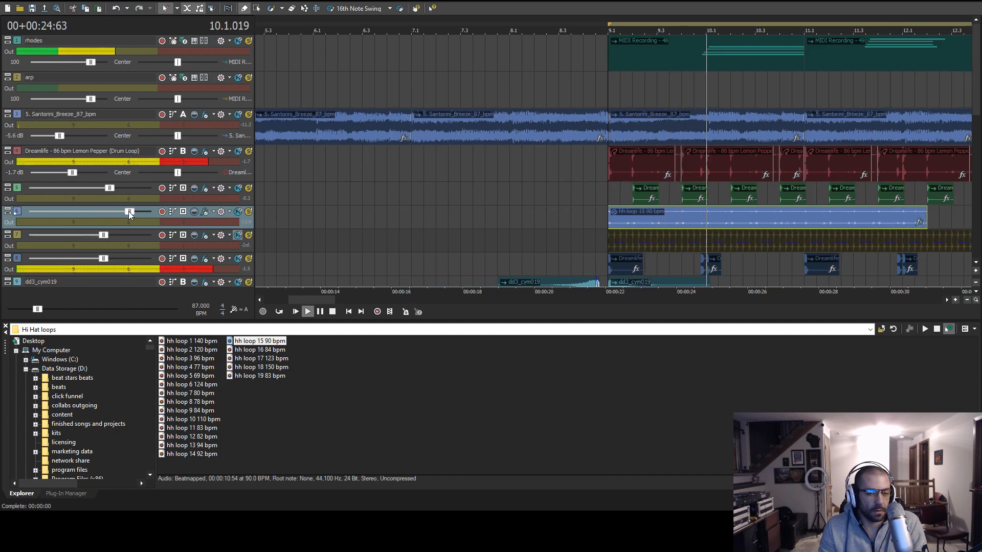
pyautogui.scroll(-1, 673, 208)
pyautogui.moveTo(767, 215); pyautogui.dragTo(804, 215)
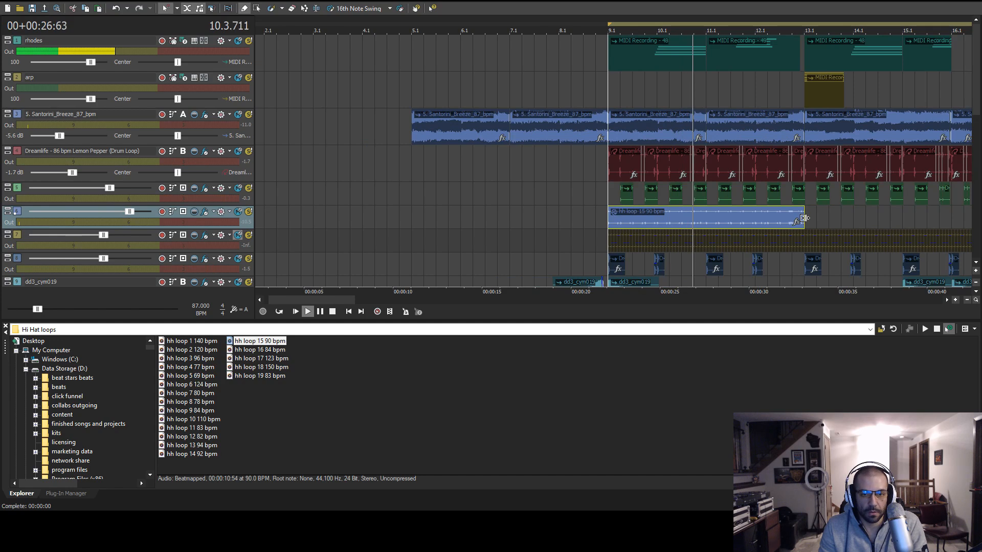
# Duplicate the hh loop 15 event from 13.1 so the hi-hat loop fills the section up to 17.1, and stop playback
pyautogui.scroll(-1, 663, 212)
pyautogui.moveTo(648, 217)
pyautogui.mouseDown()
pyautogui.moveTo(693, 217)
pyautogui.moveTo(649, 216)
pyautogui.mouseUp()
pyautogui.hotkey('ctrl', 'c')
pyautogui.hotkey('ctrl', 'v')
pyautogui.hotkey('ctrl', 'v')
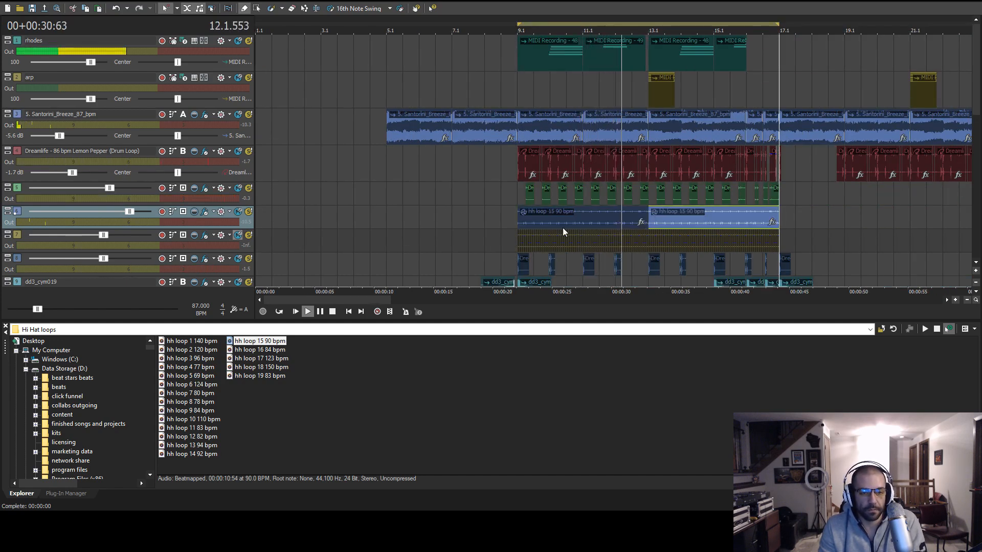
pyautogui.scroll(3, 679, 217)
pyautogui.press('space')
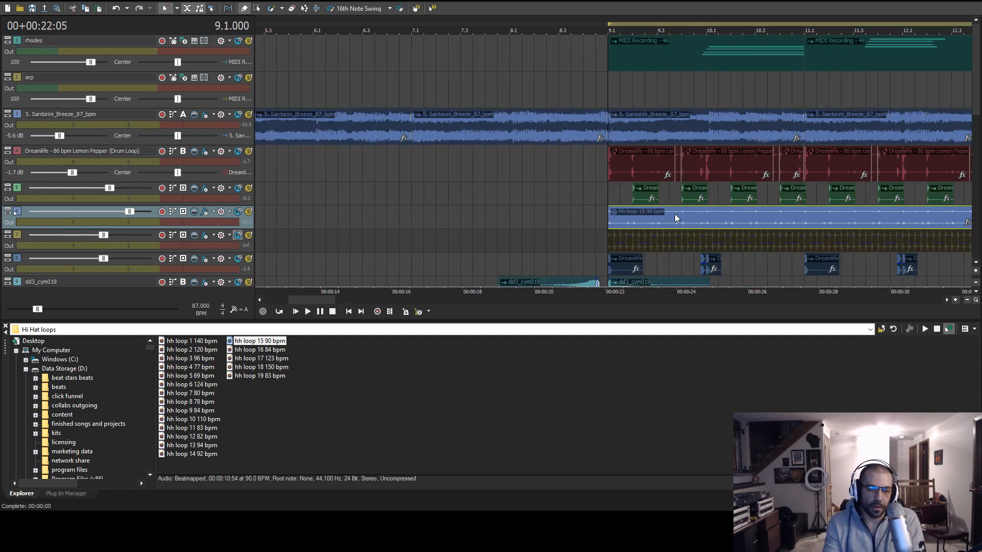
pyautogui.scroll(-6, 674, 214)
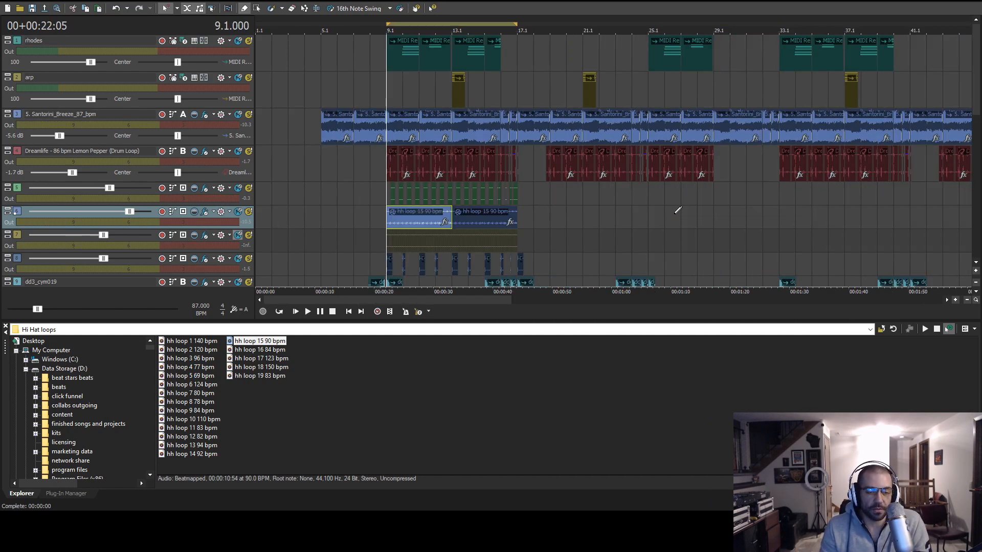
pyautogui.scroll(4, 869, 202)
pyautogui.scroll(-1, 716, 225)
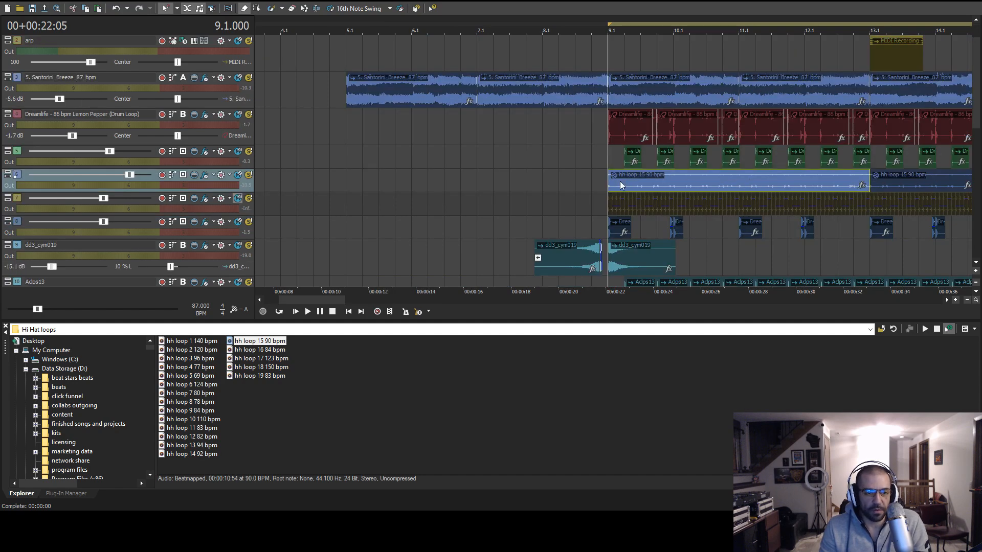
pyautogui.scroll(-5, 619, 182)
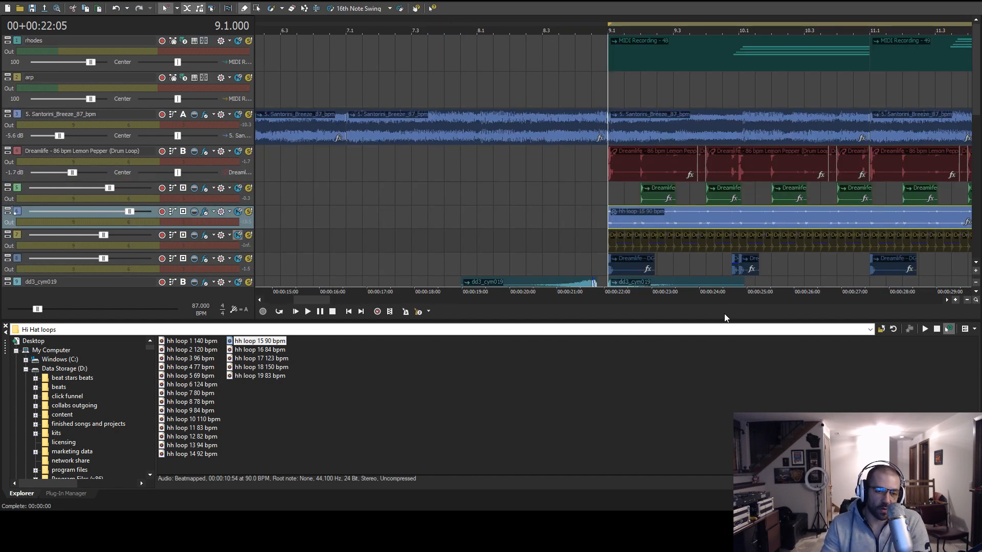